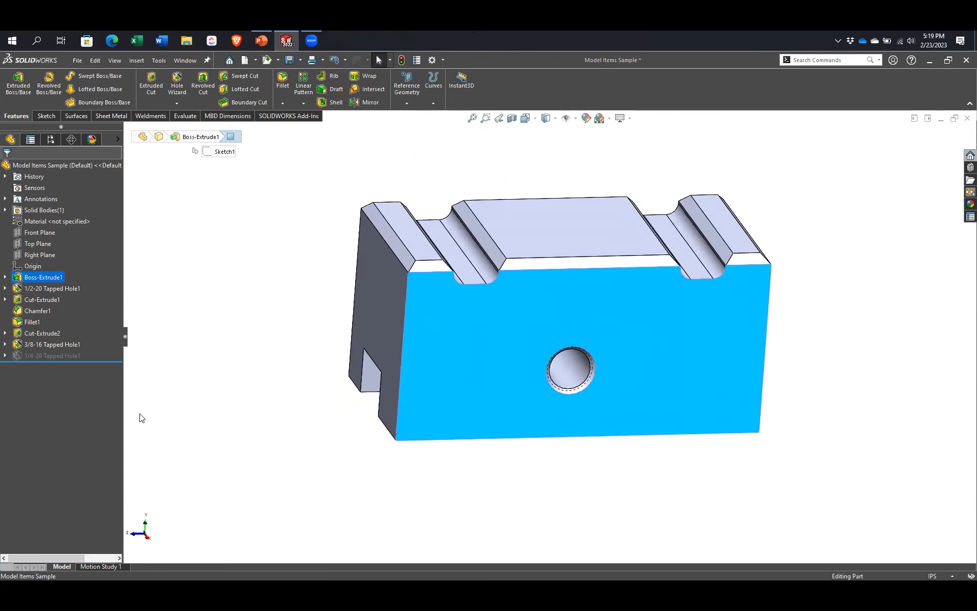
# Step: Create a new drawing from the Model Items Sample part without opening the existing drawing of the same name
pyautogui.click(77, 60)
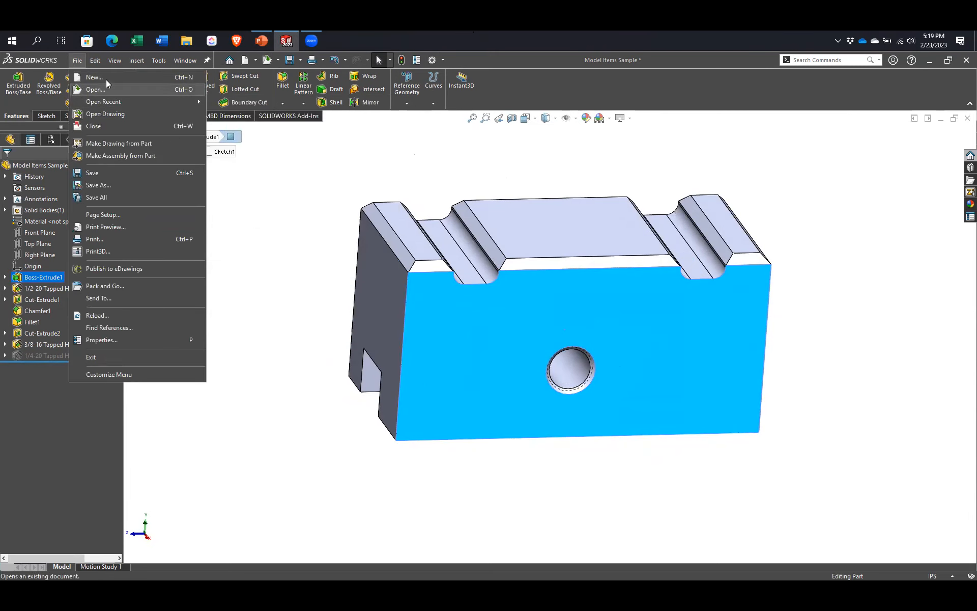
pyautogui.moveTo(107, 103)
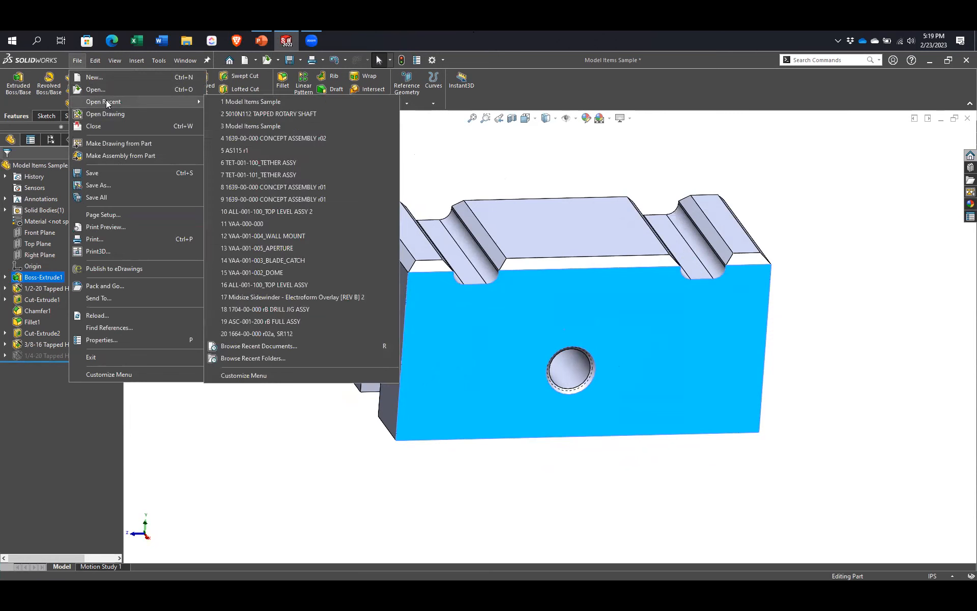
pyautogui.click(108, 144)
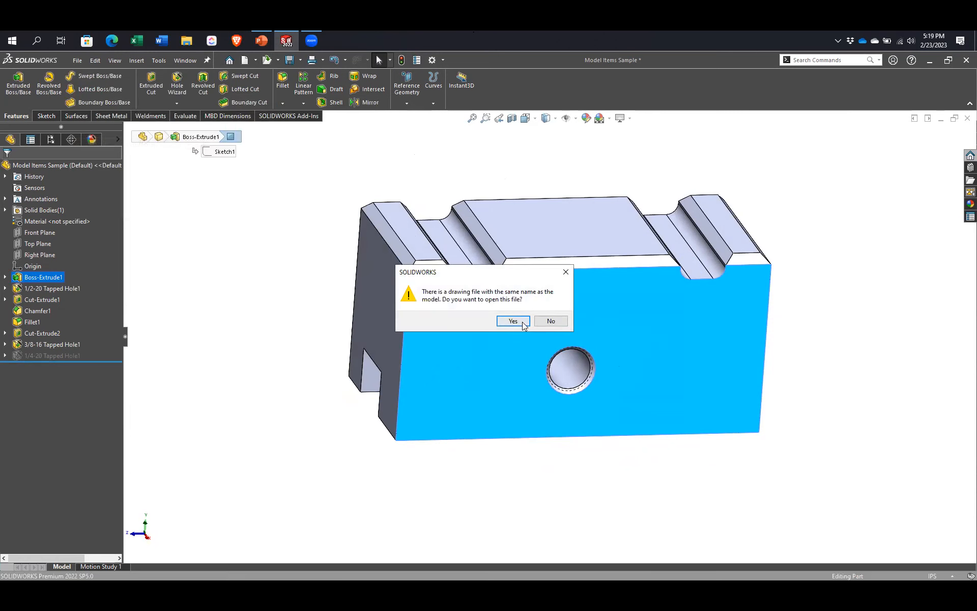
pyautogui.click(551, 321)
pyautogui.click(537, 410)
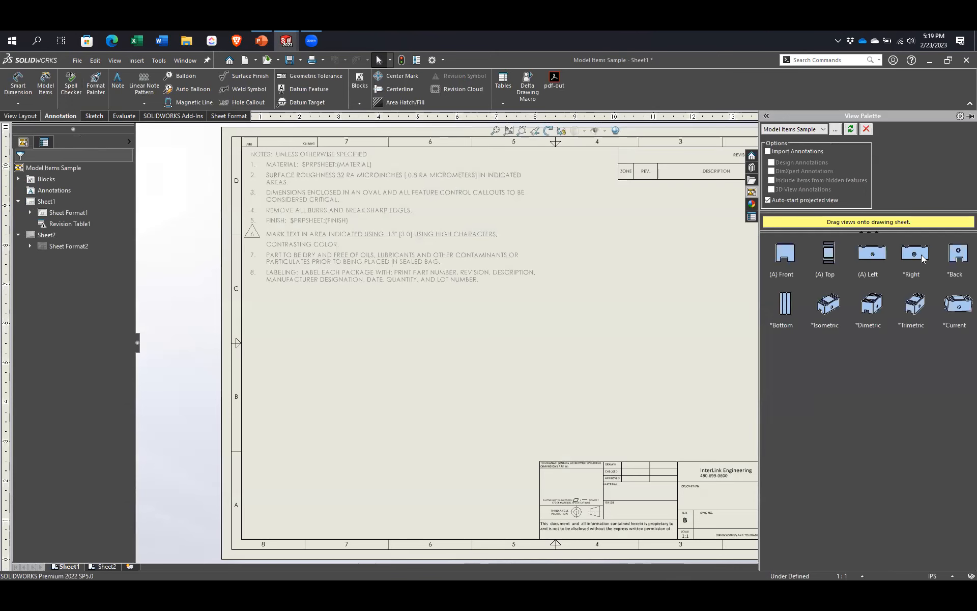
# Step: Place the part's Right view on the sheet as the front view, with projected side, top and isometric views
pyautogui.moveTo(922, 258); pyautogui.dragTo(640, 248)
pyautogui.moveTo(923, 257); pyautogui.dragTo(412, 362)
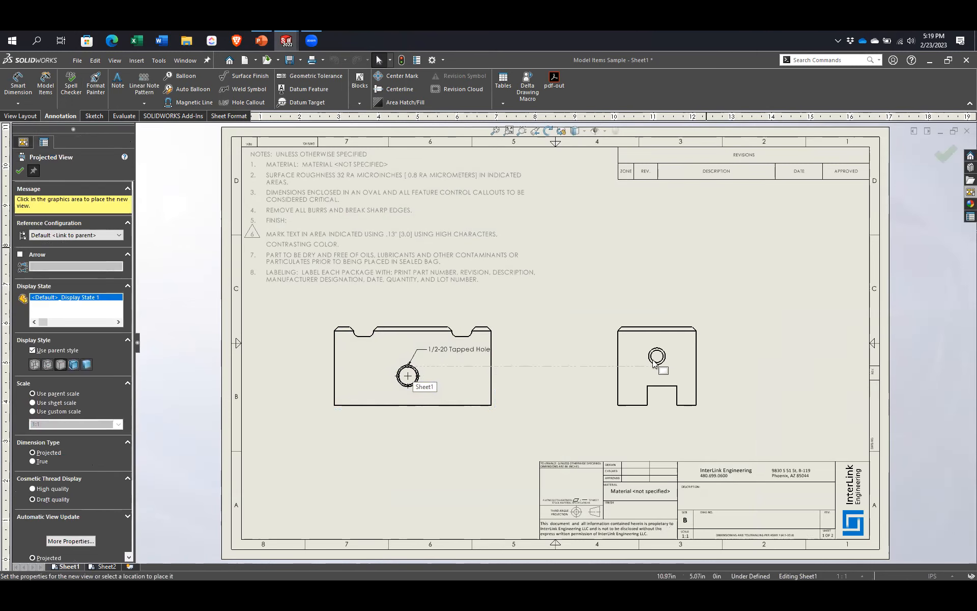
pyautogui.click(651, 362)
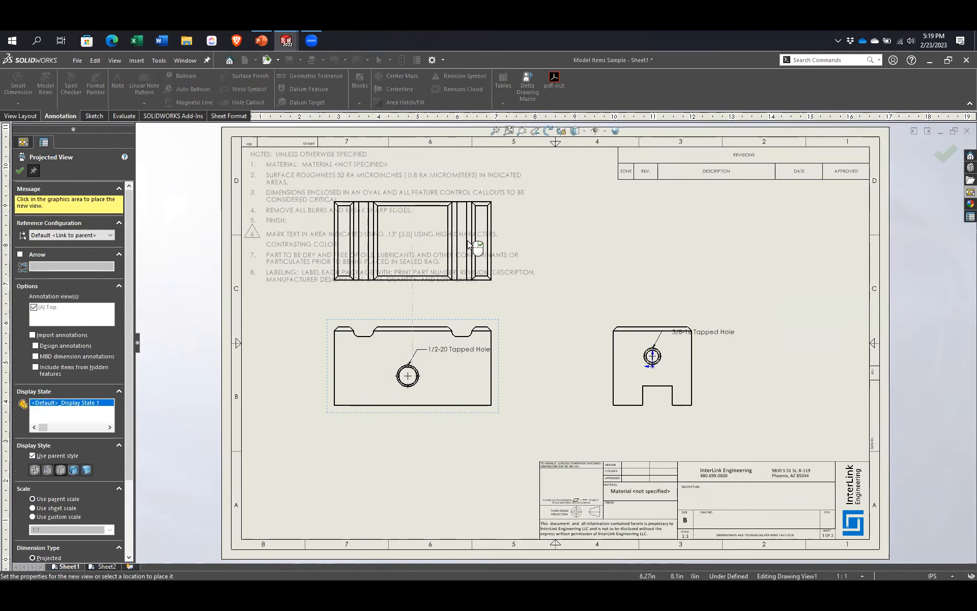
pyautogui.click(728, 246)
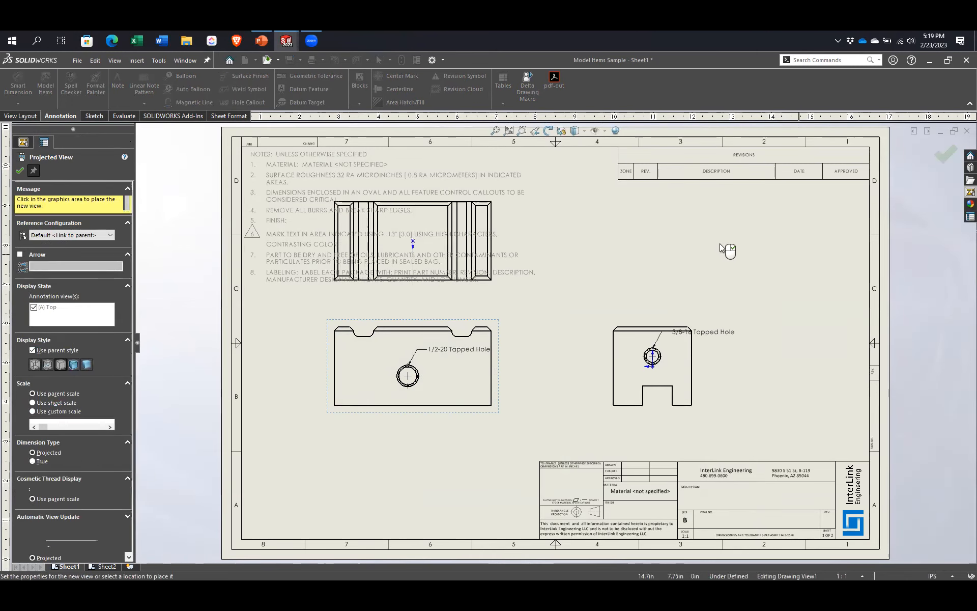
pyautogui.rightClick(501, 177)
# Step: Delete the sheet's general notes and rearrange the front, side and isometric views with clear space between them
pyautogui.click(339, 177)
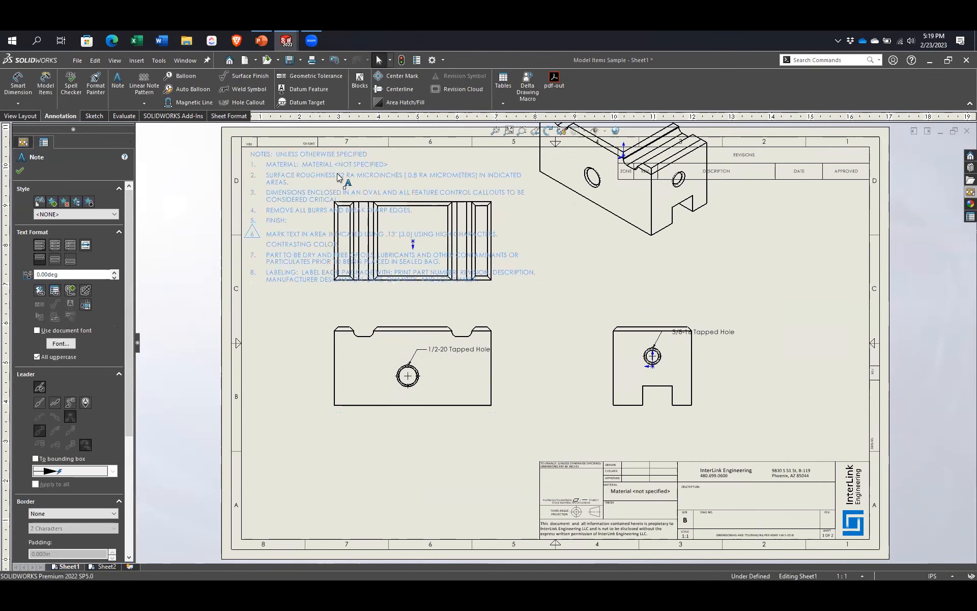
pyautogui.press('Delete')
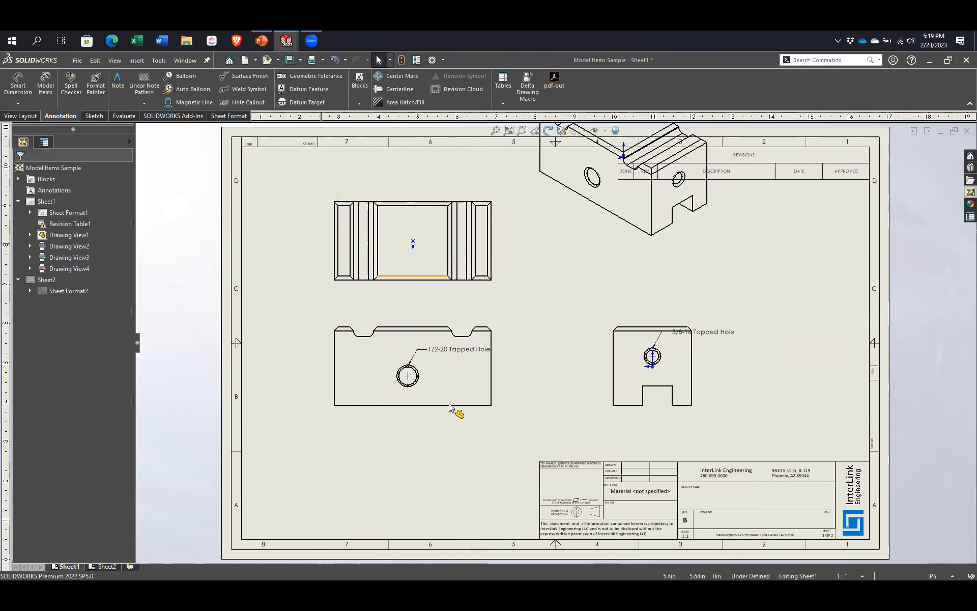
pyautogui.moveTo(465, 411)
pyautogui.mouseDown()
pyautogui.moveTo(442, 433)
pyautogui.moveTo(442, 452)
pyautogui.mouseUp()
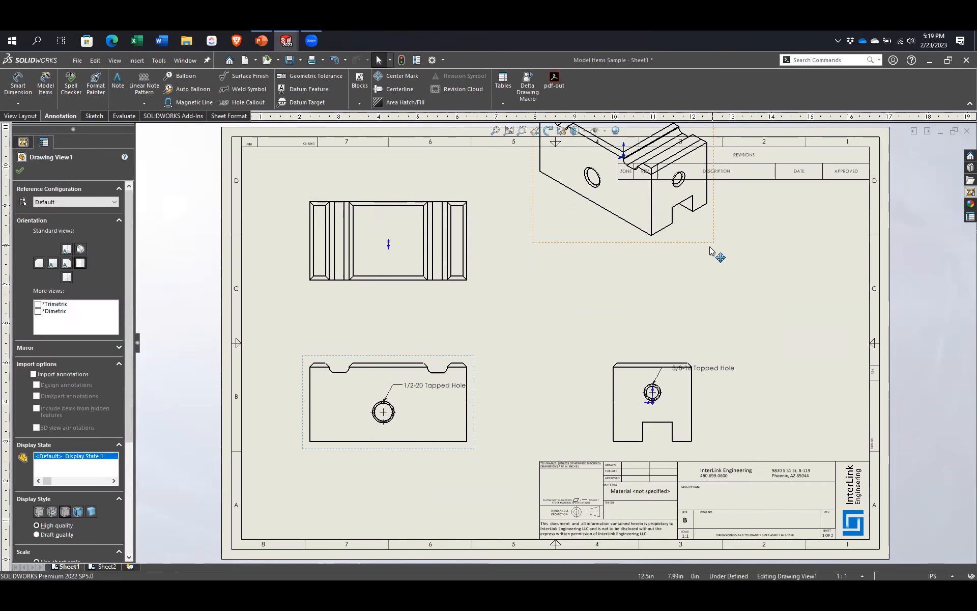
pyautogui.moveTo(670, 244); pyautogui.dragTo(841, 350)
pyautogui.click(709, 407)
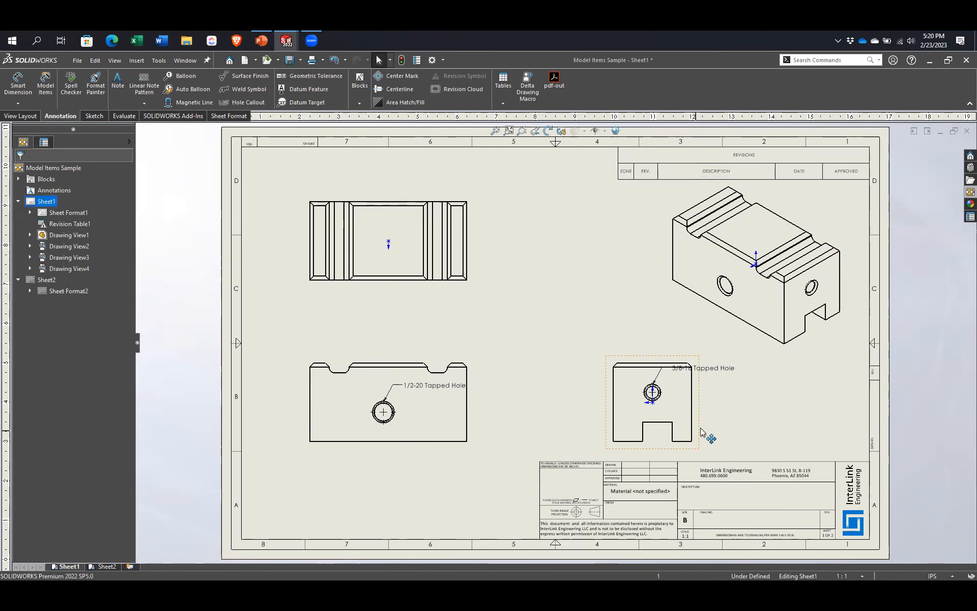
pyautogui.moveTo(704, 434); pyautogui.dragTo(680, 430)
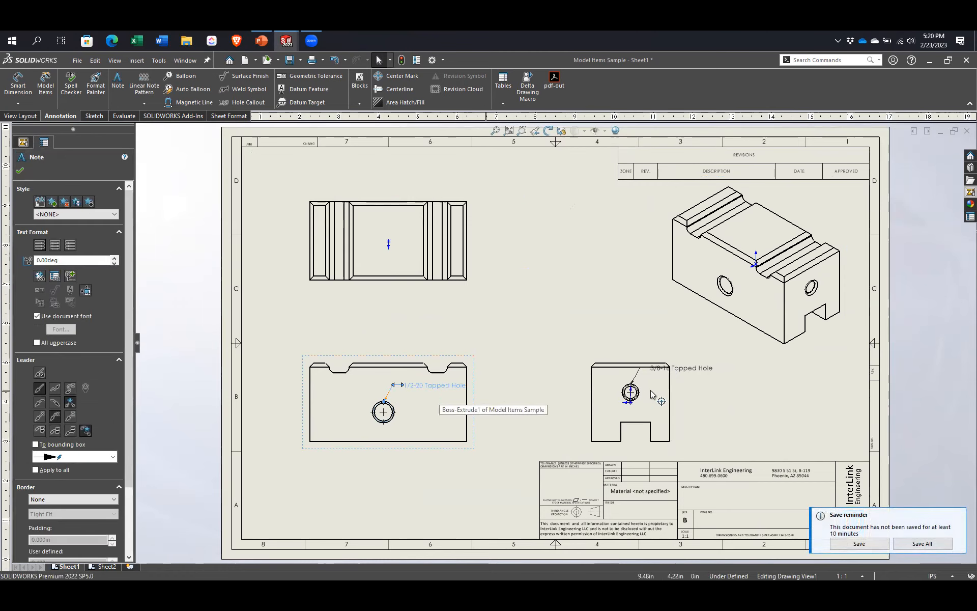
# Step: Delete the 1/2-20 and 3/8-16 Tapped Hole notes and hide the origin symbols in the views
pyautogui.click(666, 368)
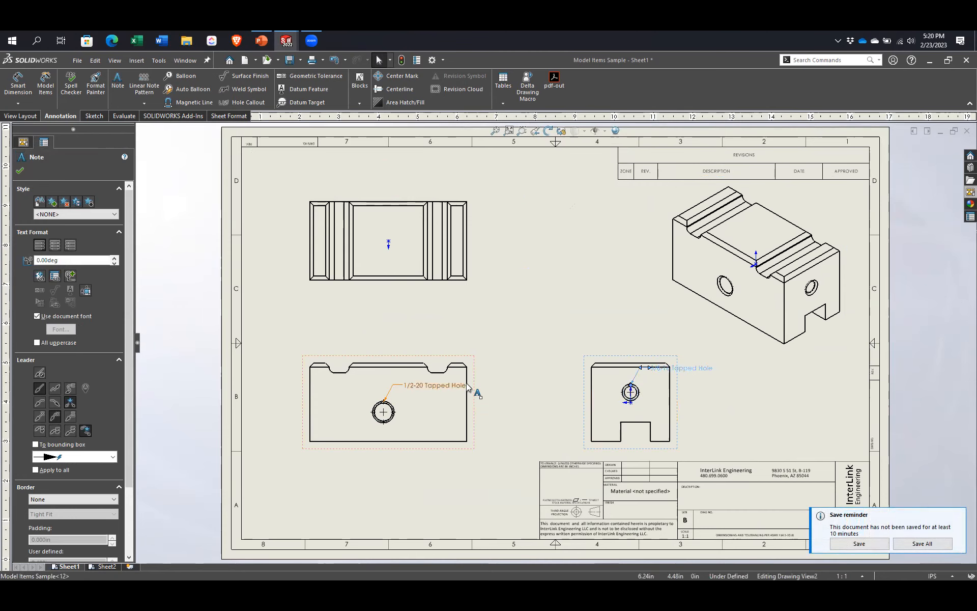
pyautogui.click(519, 393)
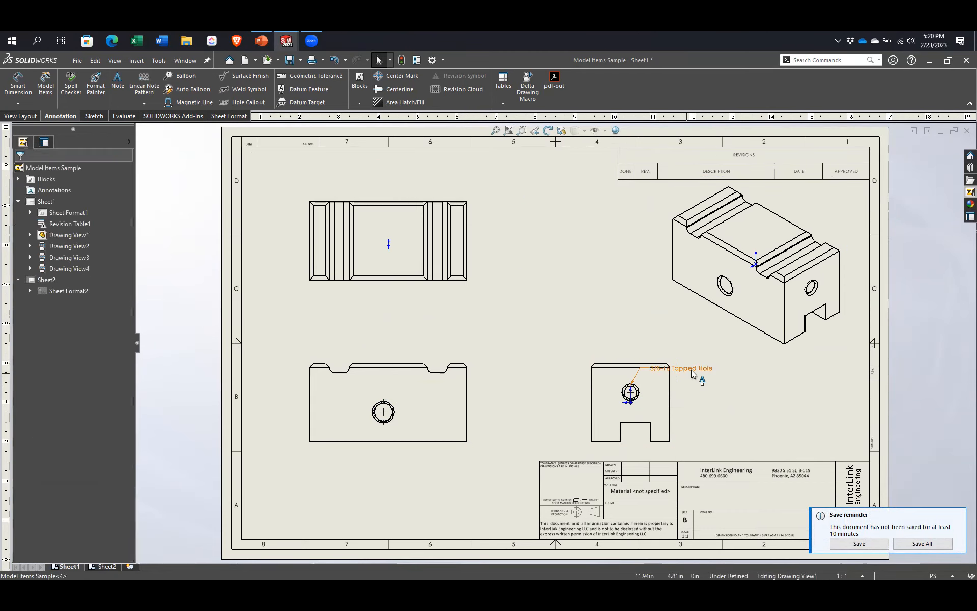
pyautogui.click(691, 371)
pyautogui.press('Delete')
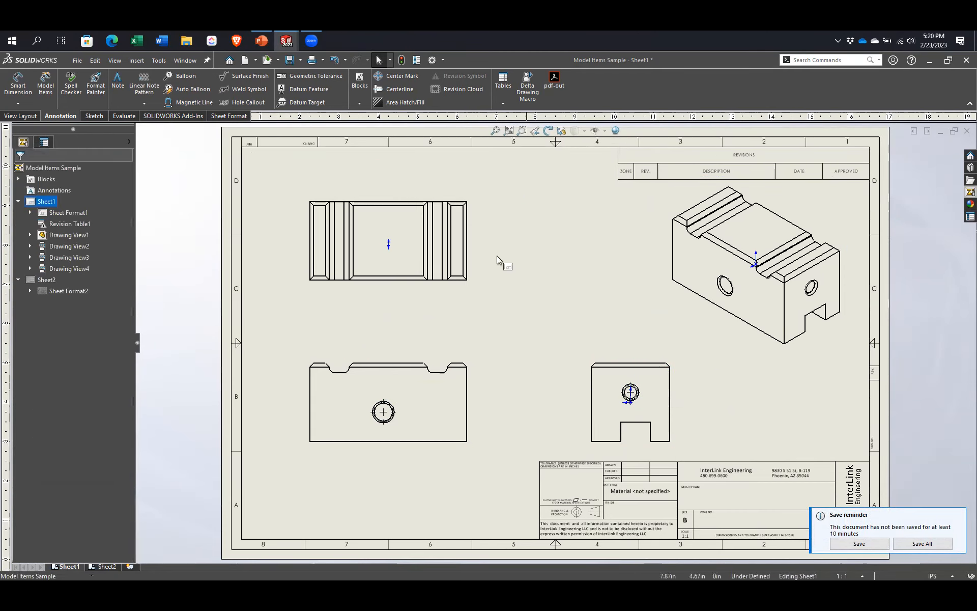
pyautogui.click(595, 131)
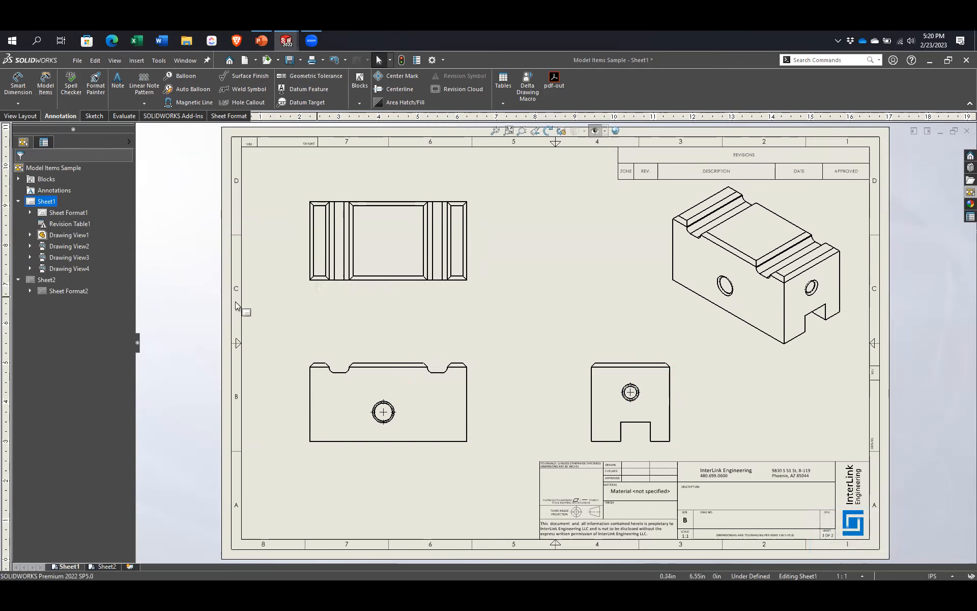
# Step: Insert model items from the entire model into all views, including unmarked dimensions, hole wizard locations and hole callouts
pyautogui.click(49, 80)
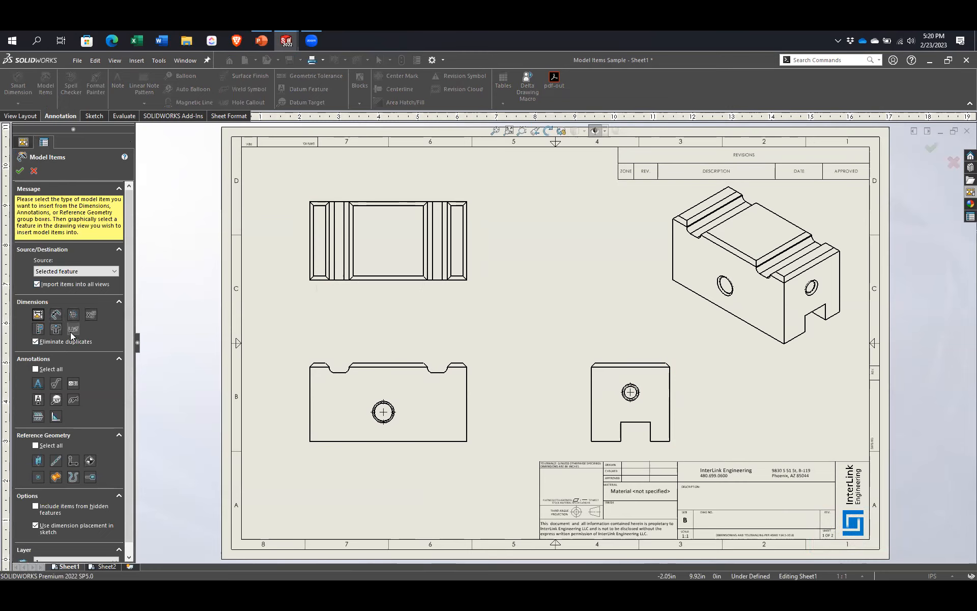
pyautogui.click(55, 317)
pyautogui.click(76, 318)
pyautogui.click(92, 316)
pyautogui.click(56, 330)
pyautogui.click(78, 272)
pyautogui.click(77, 280)
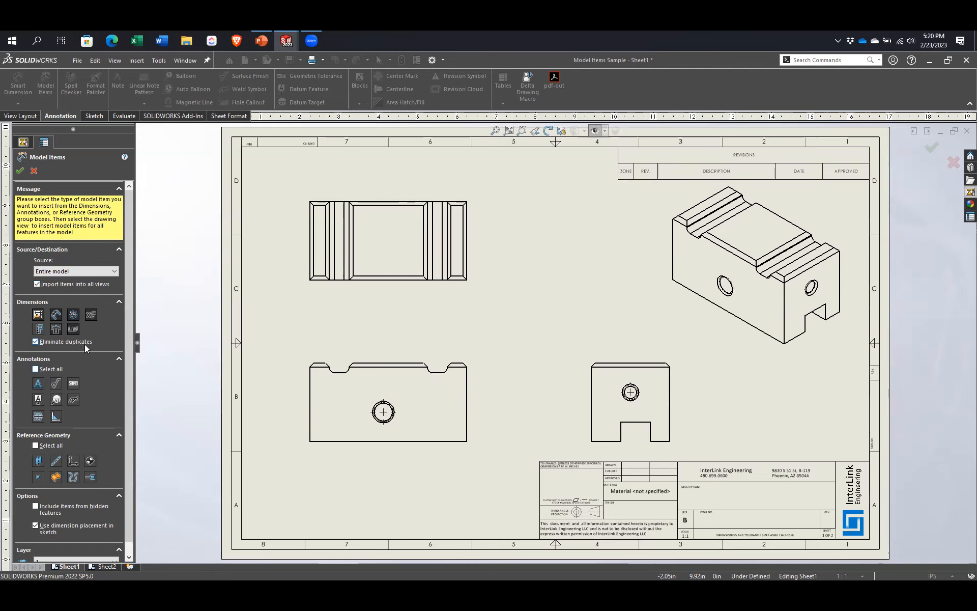
pyautogui.click(20, 171)
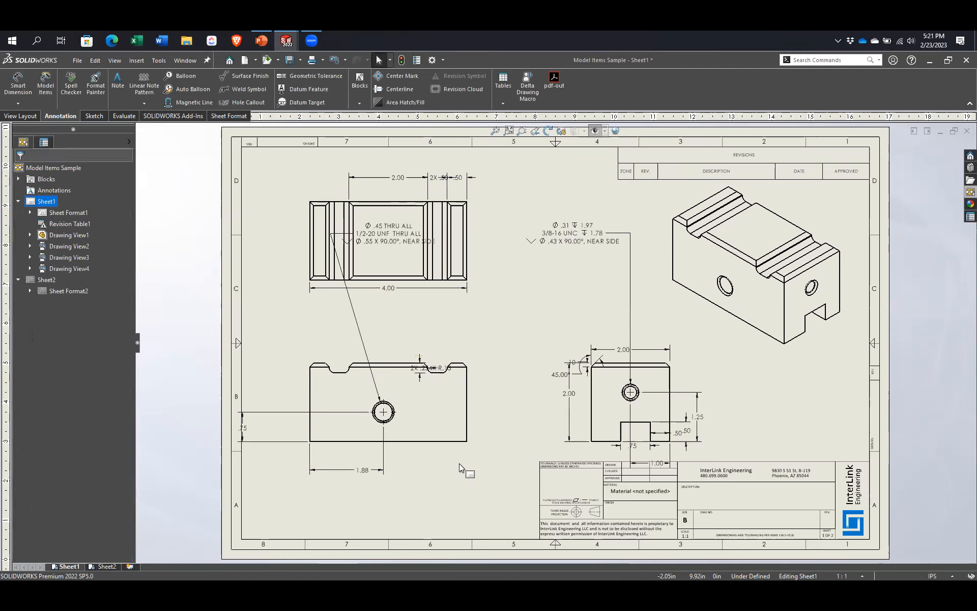
# Step: Move the side view's chamfer angle and overall height dimensions outward, and shift the side view left and the front view up
pyautogui.click(578, 378)
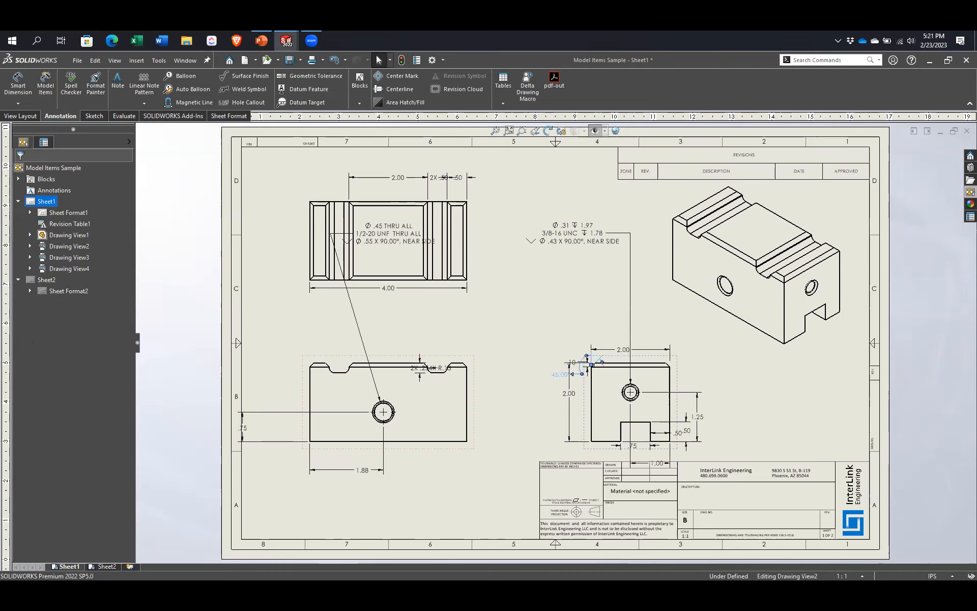
pyautogui.click(538, 356)
pyautogui.moveTo(566, 397); pyautogui.dragTo(545, 397)
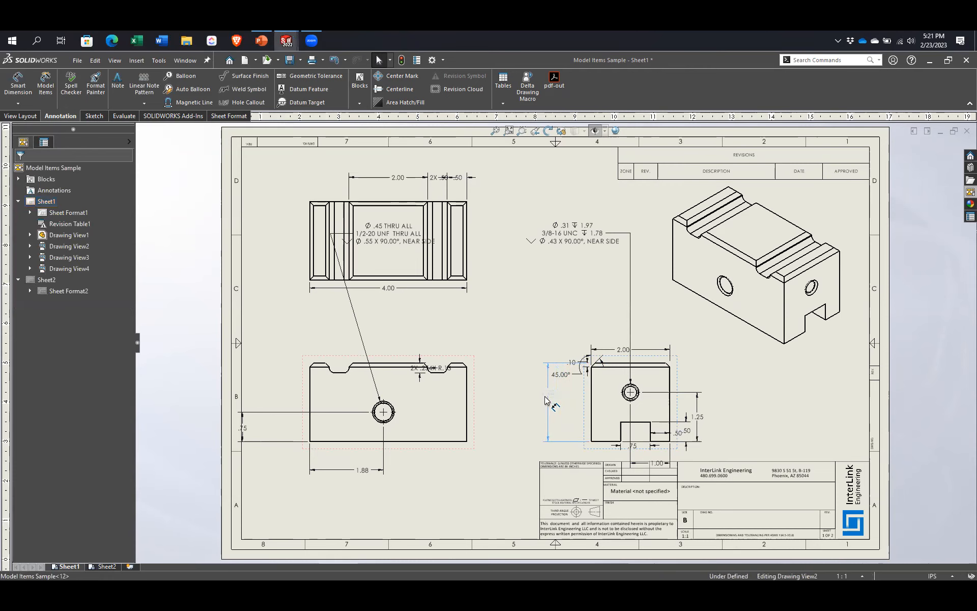
pyautogui.click(743, 414)
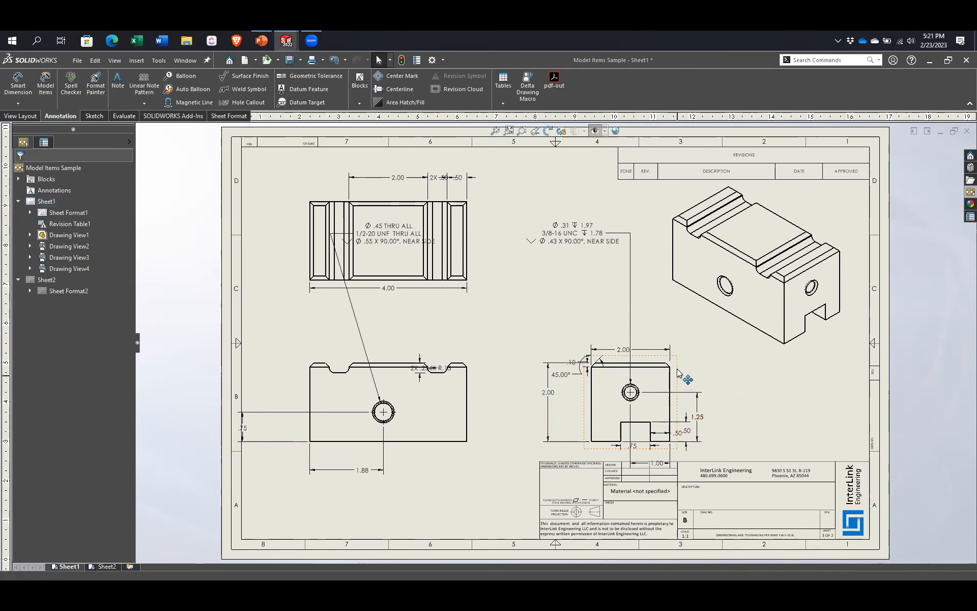
pyautogui.moveTo(651, 445); pyautogui.dragTo(643, 444)
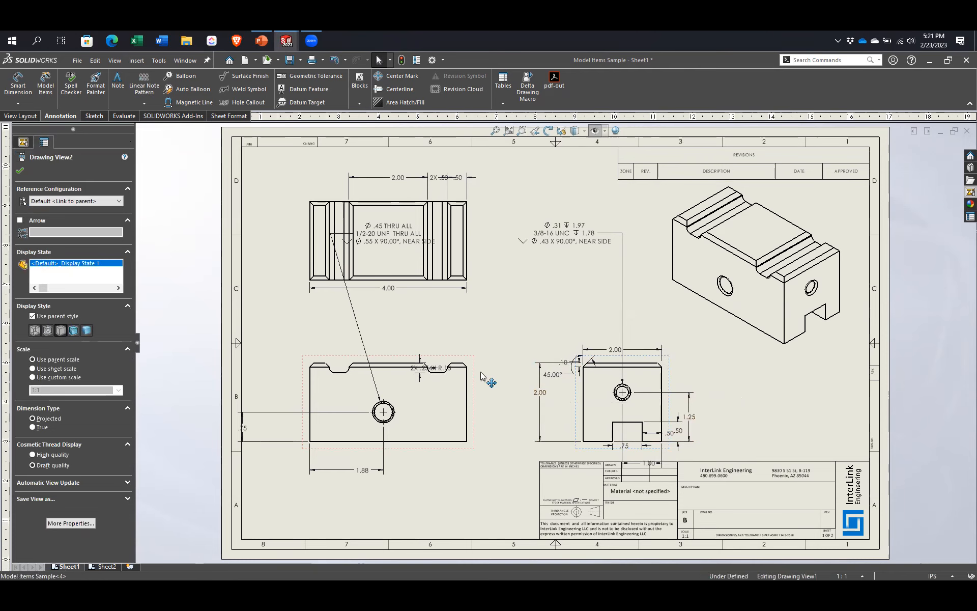
pyautogui.moveTo(477, 386); pyautogui.dragTo(481, 372)
# Step: Reposition the front view's 1/2-20 hole callout, fillet radius, slot depth and hole location dimensions clear of the part geometry
pyautogui.moveTo(393, 218); pyautogui.dragTo(466, 315)
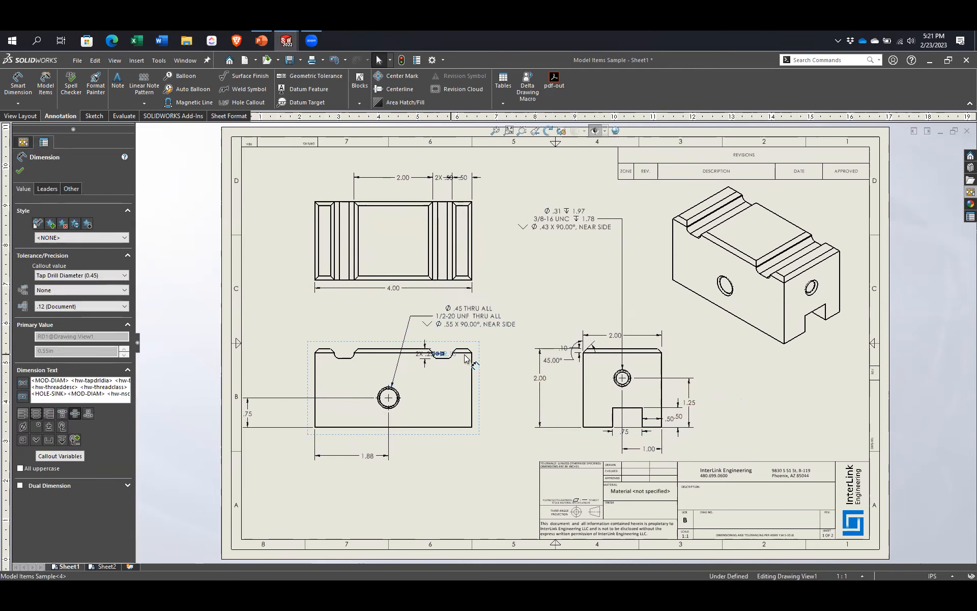
pyautogui.click(452, 357)
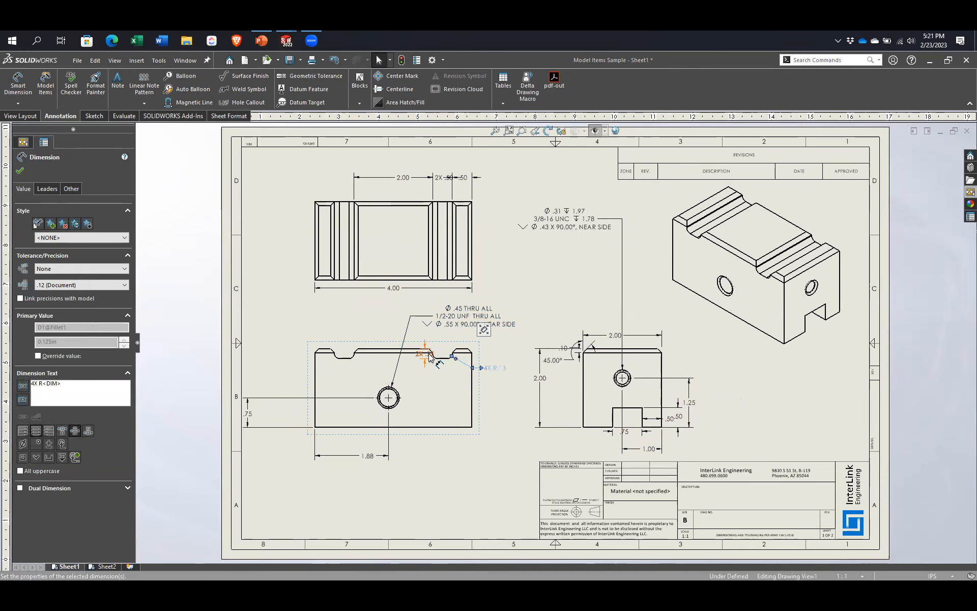
pyautogui.moveTo(430, 356); pyautogui.dragTo(501, 382)
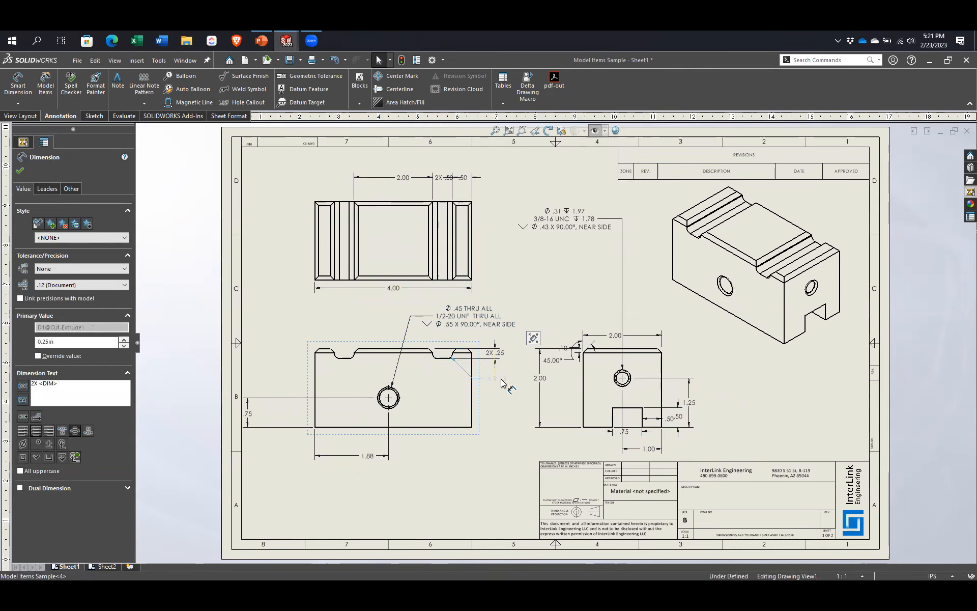
pyautogui.click(510, 425)
pyautogui.click(287, 423)
pyautogui.moveTo(370, 459); pyautogui.dragTo(391, 447)
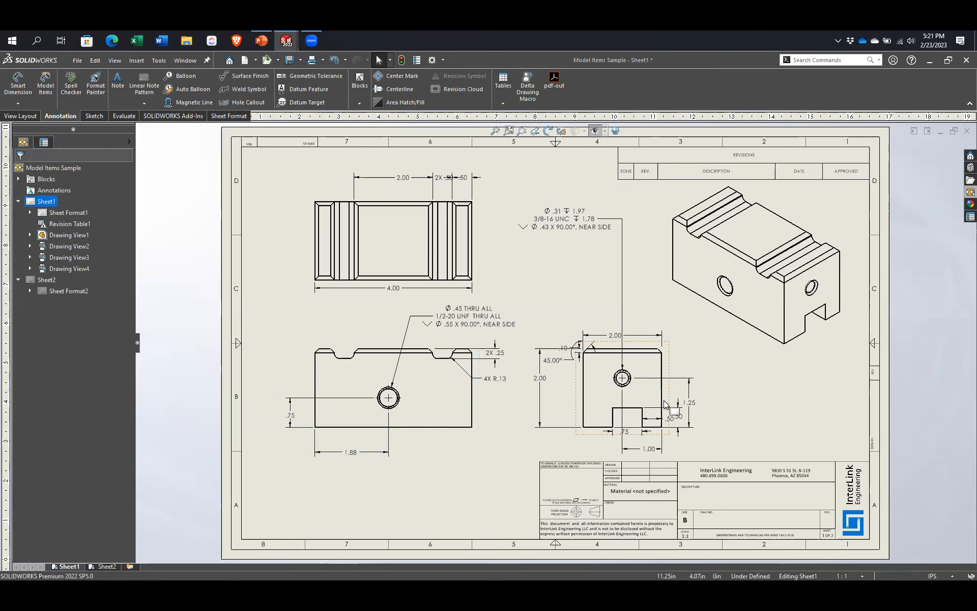
# Step: Spread out the slot and hole height dimensions beside the side view, and shift the front and top views slightly up
pyautogui.moveTo(707, 404)
pyautogui.mouseDown()
pyautogui.moveTo(671, 417)
pyautogui.moveTo(673, 442)
pyautogui.moveTo(686, 445)
pyautogui.mouseUp()
pyautogui.click(487, 420)
pyautogui.moveTo(480, 415); pyautogui.dragTo(479, 410)
pyautogui.moveTo(480, 235); pyautogui.dragTo(480, 219)
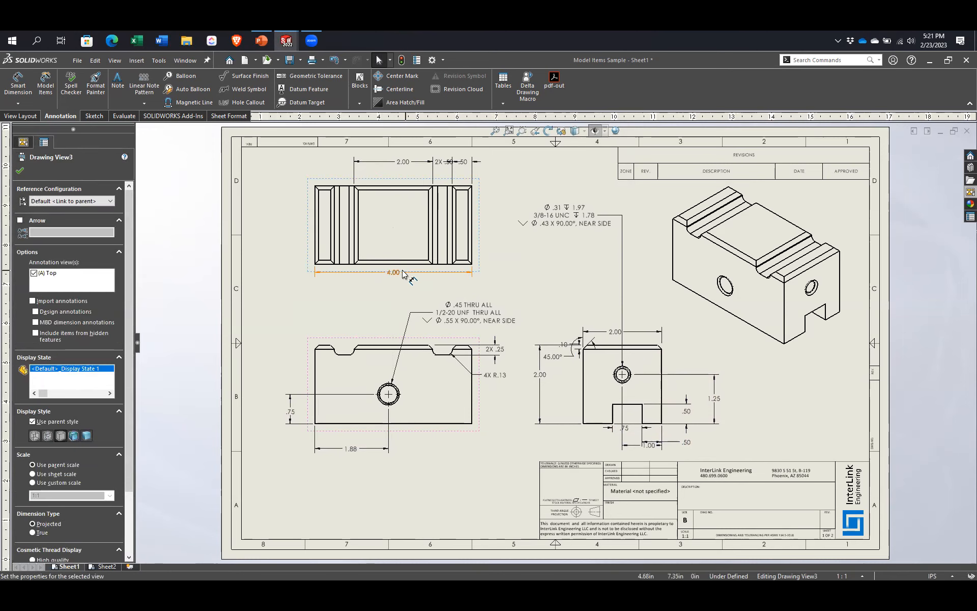
# Step: Transfer the 4.00 overall length from the top view and the 2.00 overall height from the side view to the front view
pyautogui.moveTo(404, 274); pyautogui.dragTo(403, 280)
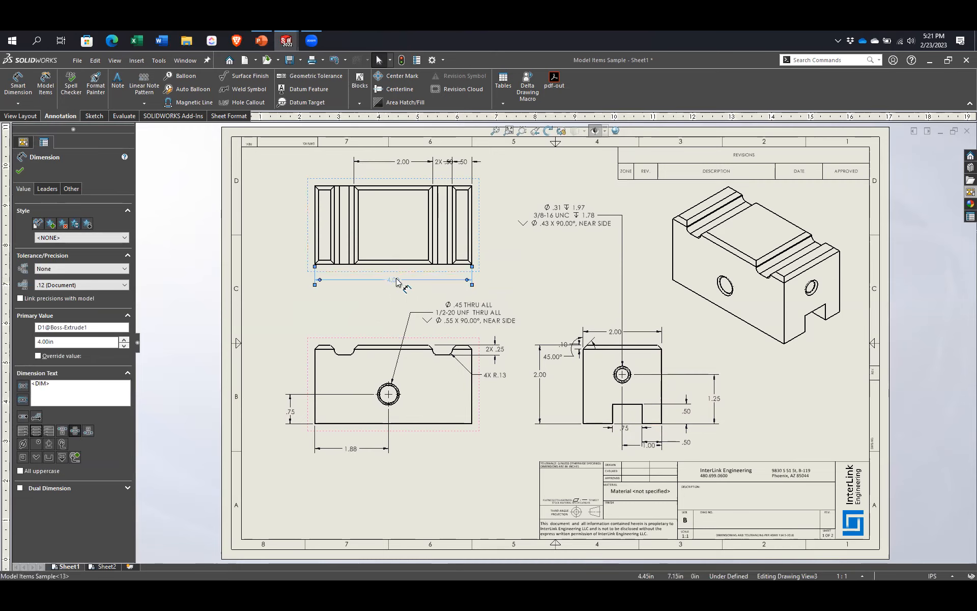
pyautogui.keyDown('shift'); pyautogui.moveTo(397, 387); pyautogui.dragTo(396, 470); pyautogui.keyUp('shift')
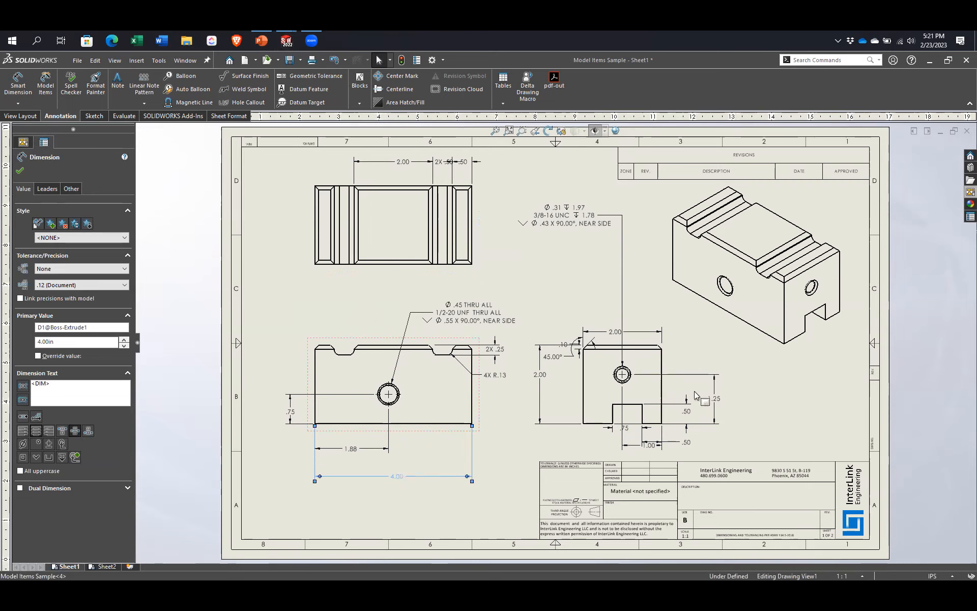
pyautogui.click(554, 301)
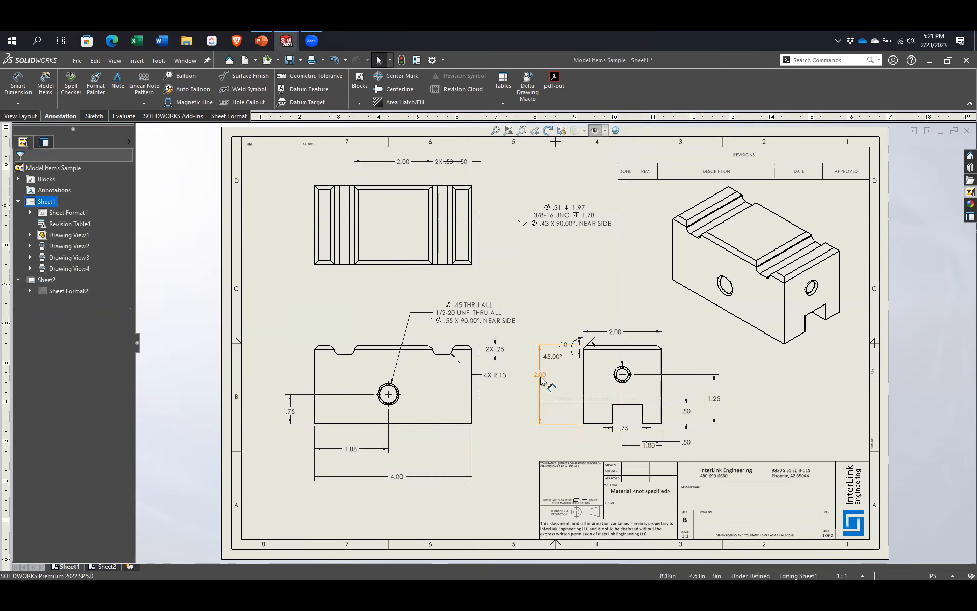
pyautogui.keyDown('shift'); pyautogui.moveTo(315, 375); pyautogui.dragTo(269, 377); pyautogui.keyUp('shift')
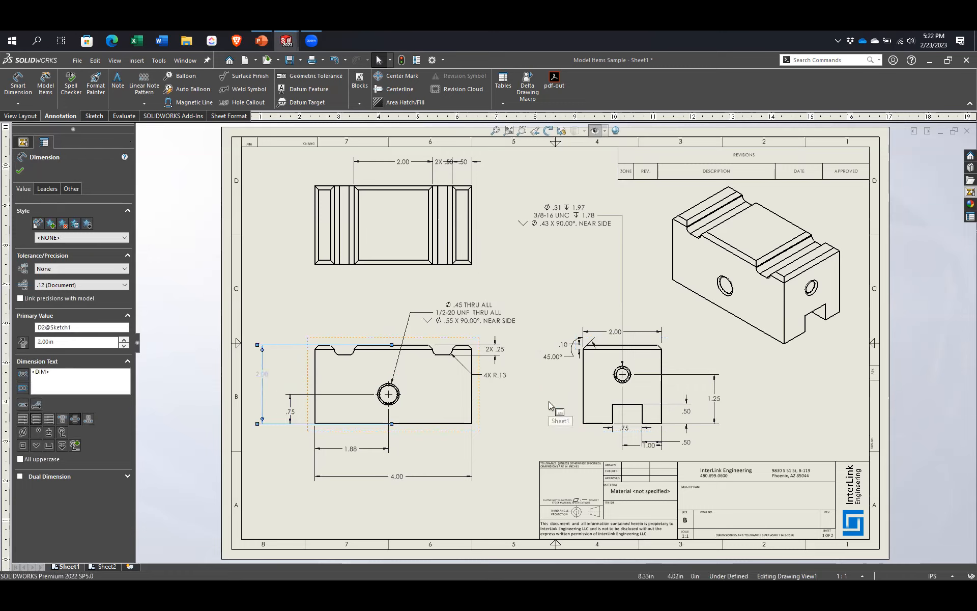
# Step: Move the 3/8-16 hole callout closer to the side view and place that view's 2.00 overall width below it
pyautogui.moveTo(604, 235); pyautogui.dragTo(561, 289)
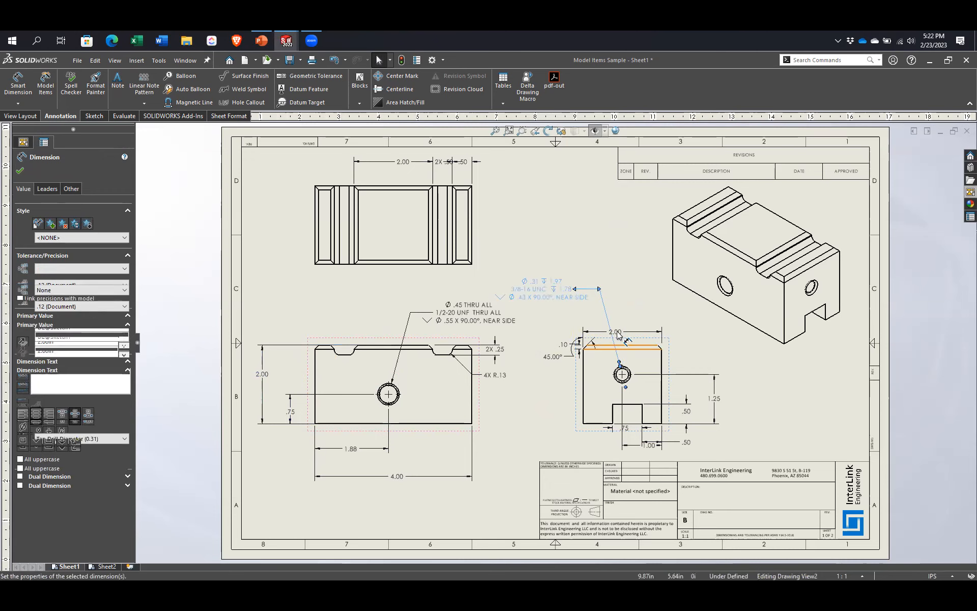
pyautogui.moveTo(617, 327); pyautogui.dragTo(614, 455)
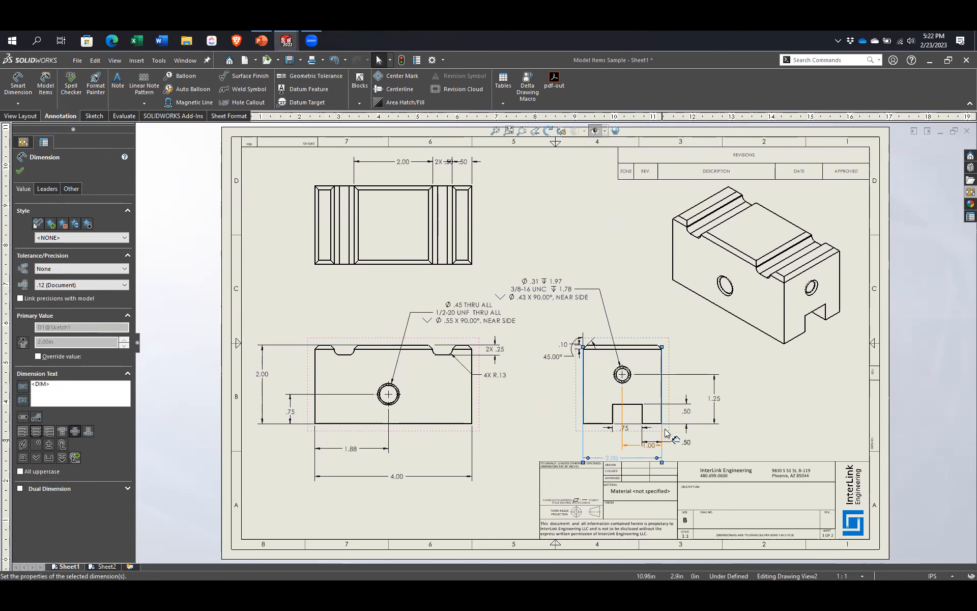
pyautogui.click(561, 330)
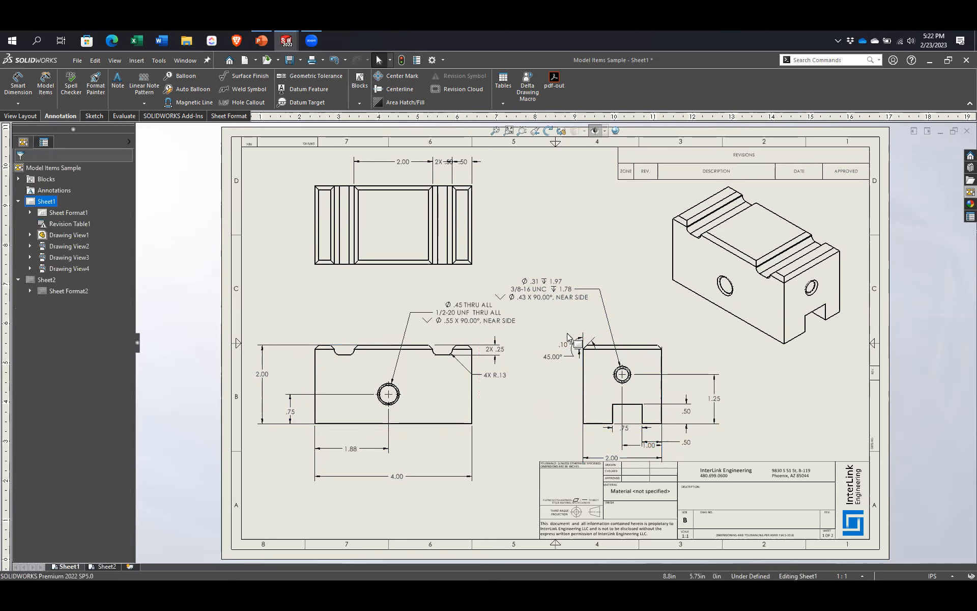
# Step: Spread the .50 and 2X .50 width dimensions above the top view onto separate rows, with their text outside the extension lines
pyautogui.scroll(-3, 600, 341)
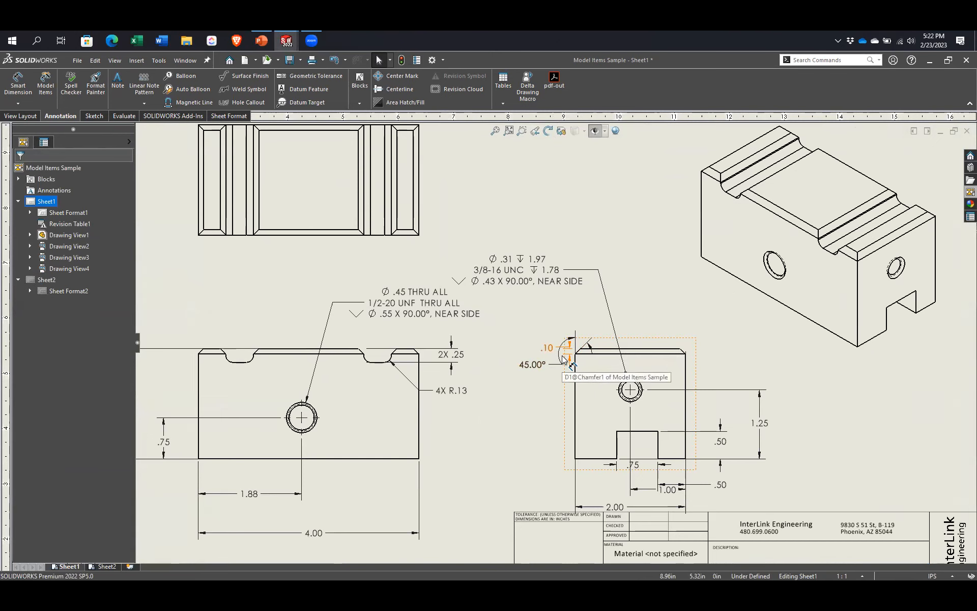
pyautogui.scroll(3, 509, 351)
pyautogui.scroll(-2, 509, 351)
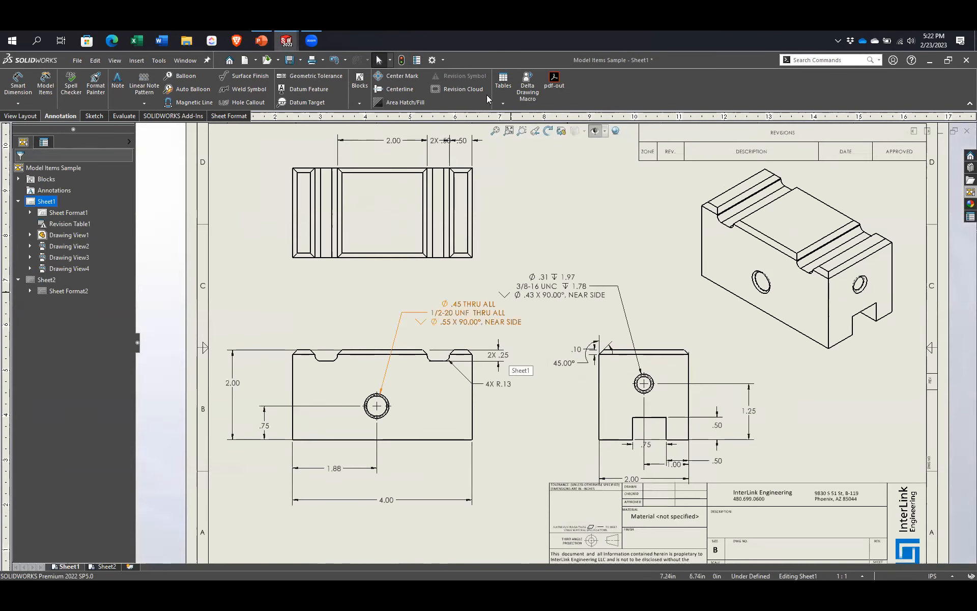
pyautogui.click(453, 137)
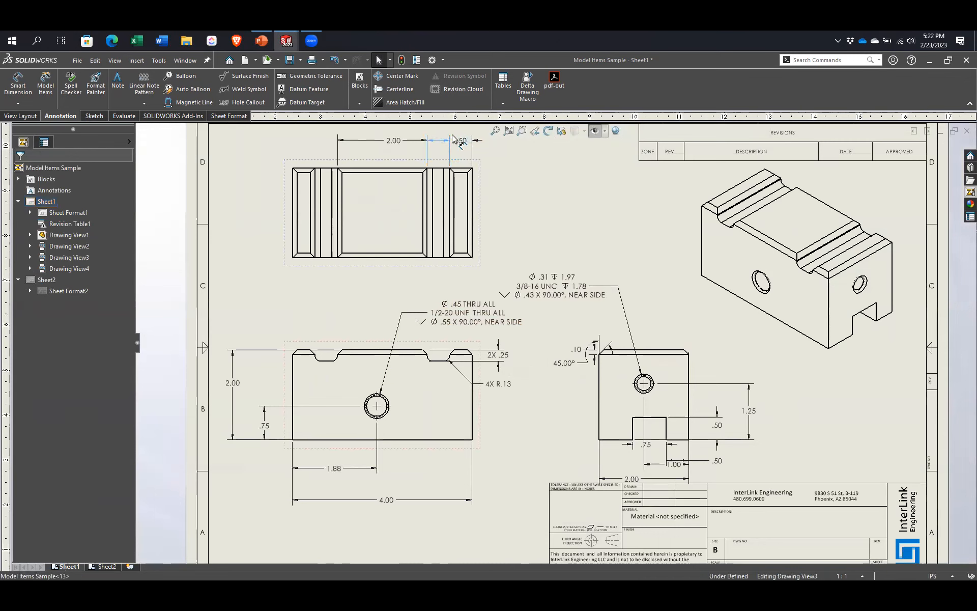
pyautogui.click(455, 140)
pyautogui.moveTo(486, 154); pyautogui.dragTo(602, 213)
pyautogui.click(512, 170)
pyautogui.scroll(-5, 456, 133)
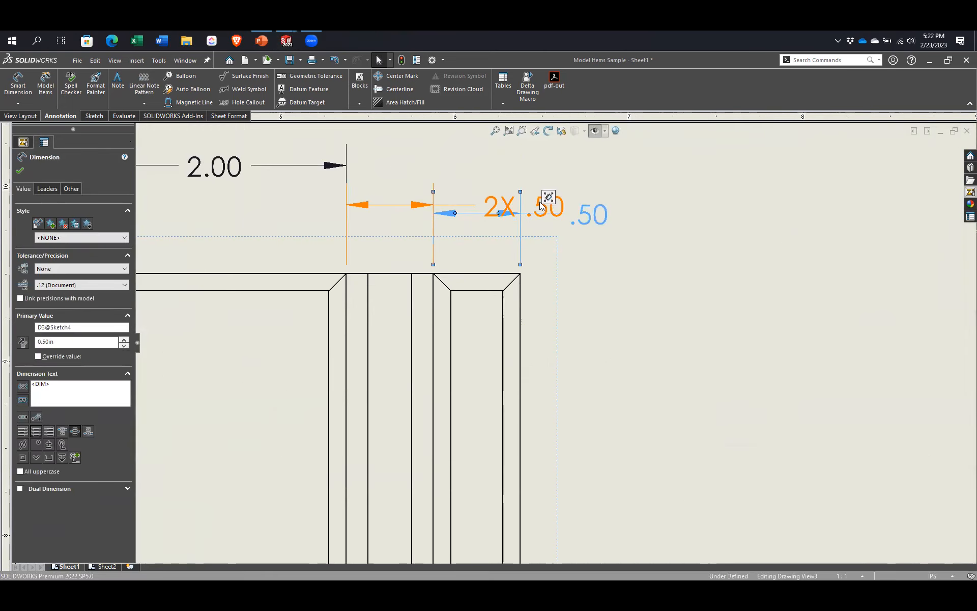
pyautogui.moveTo(541, 205); pyautogui.dragTo(545, 158)
pyautogui.moveTo(550, 168); pyautogui.dragTo(574, 168)
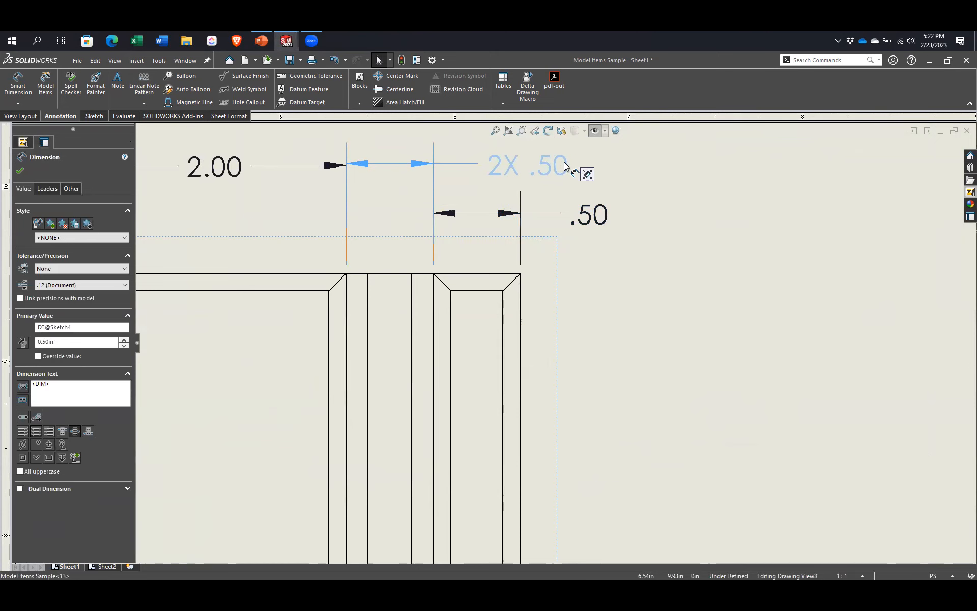
pyautogui.click(586, 216)
pyautogui.click(605, 295)
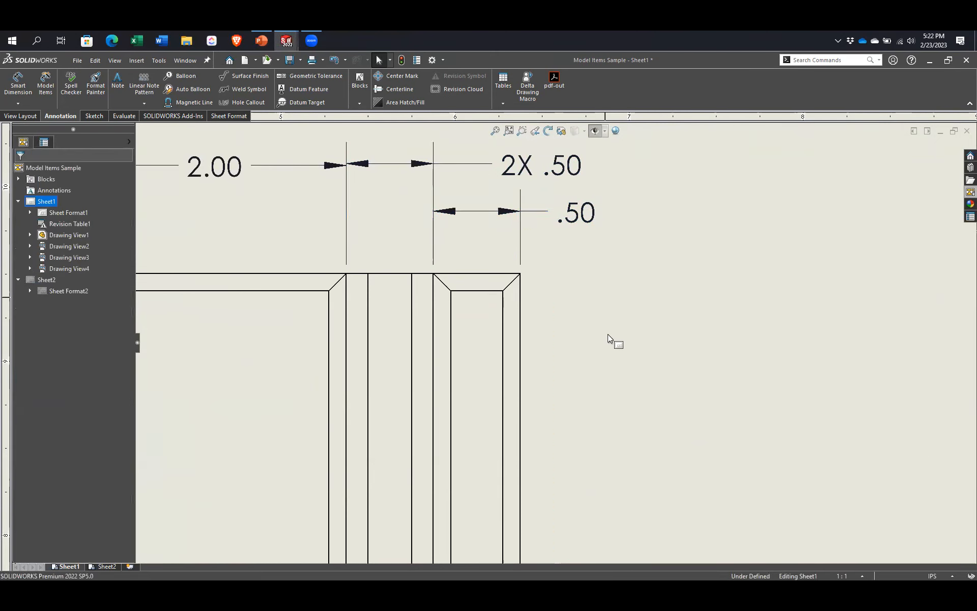
# Step: Delete the .10 chamfer distance and 45.00° chamfer angle dimensions from the side view
pyautogui.scroll(5, 615, 448)
pyautogui.press('f')
pyautogui.scroll(-2, 617, 451)
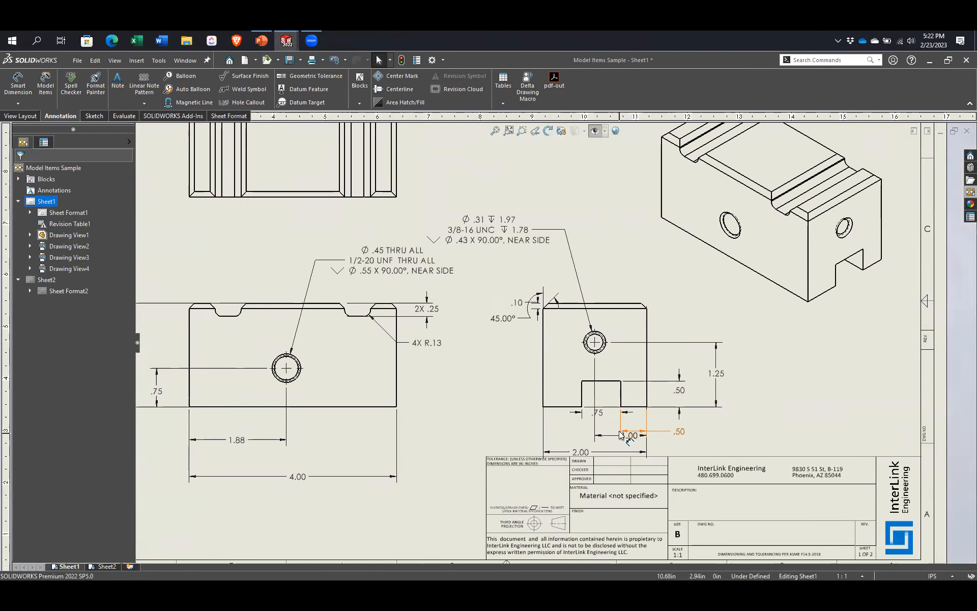
pyautogui.click(516, 303)
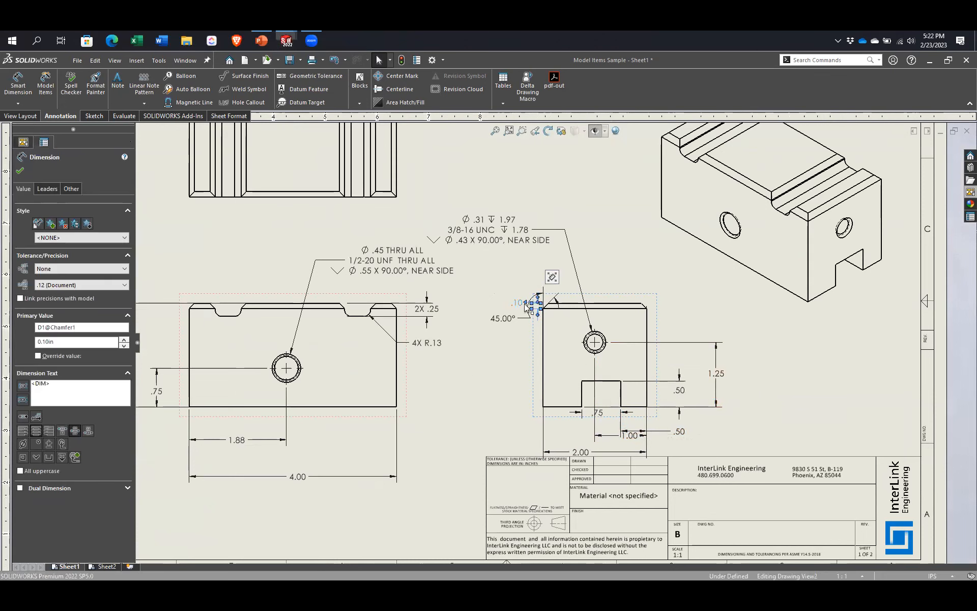
pyautogui.moveTo(508, 322)
pyautogui.mouseDown()
pyautogui.moveTo(518, 282)
pyautogui.moveTo(538, 285)
pyautogui.mouseUp()
pyautogui.click(519, 303)
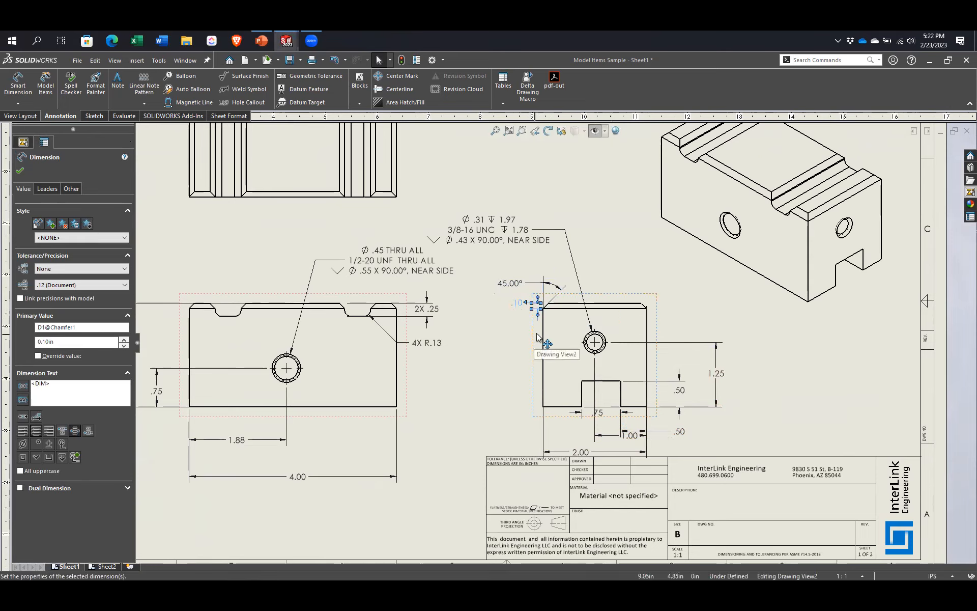
pyautogui.press('Delete')
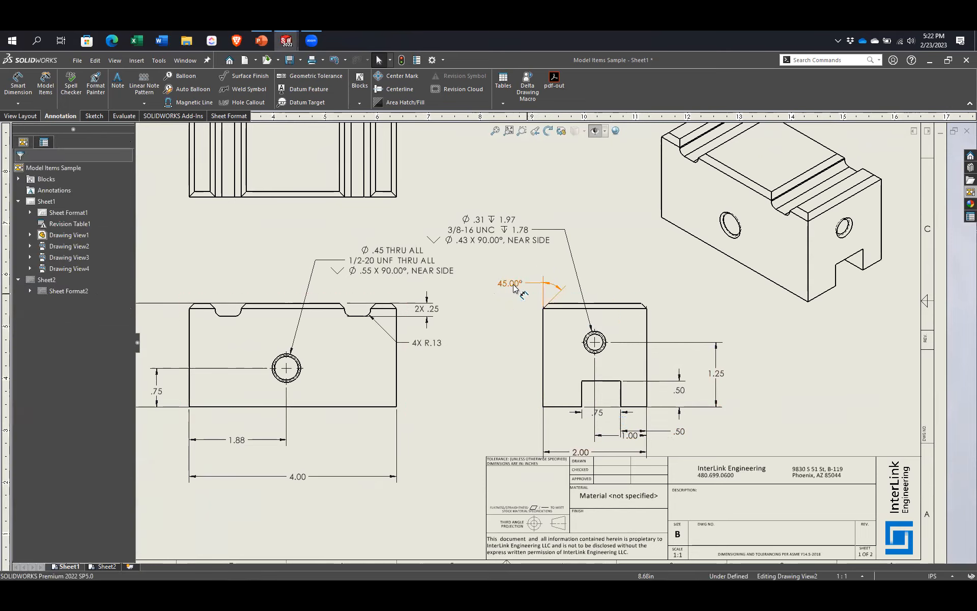
pyautogui.press('Delete')
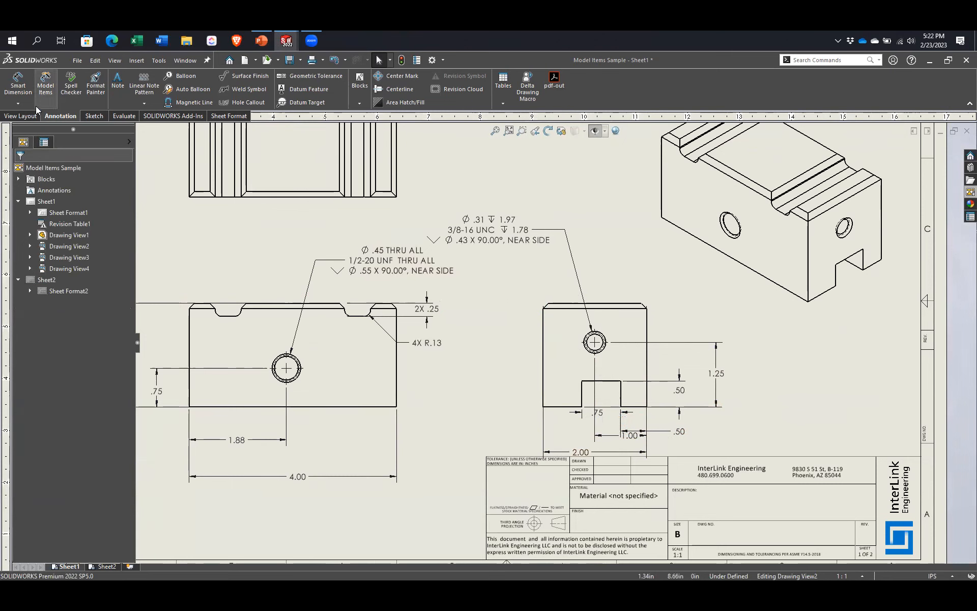
# Step: Add a chamfer dimension to the side view's upper-left chamfer, using the left vertical edge as reference and placing the text above left
pyautogui.click(18, 103)
pyautogui.click(46, 250)
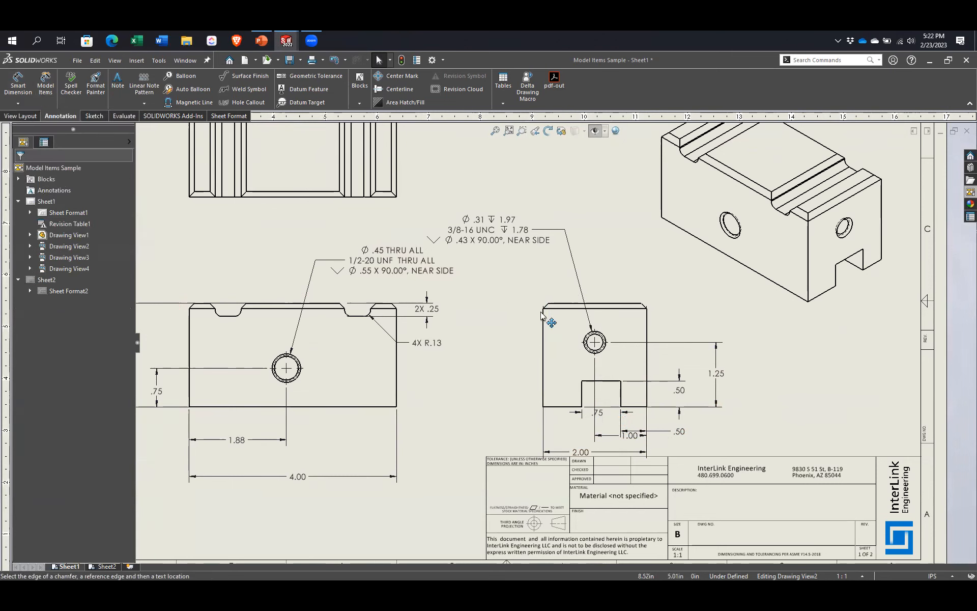
pyautogui.click(546, 306)
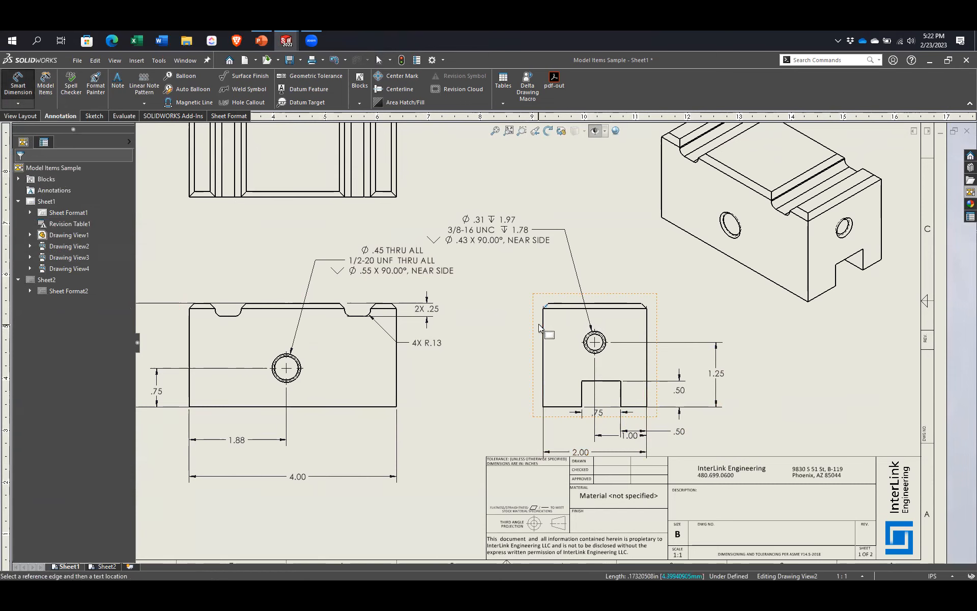
pyautogui.click(543, 328)
pyautogui.click(509, 292)
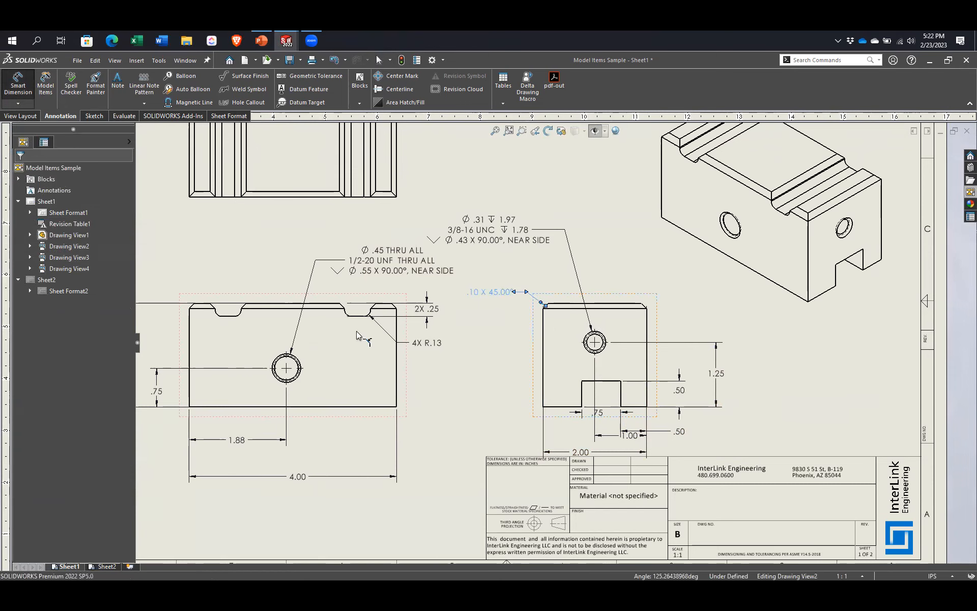
# Step: Set the chamfer dimension's angle precision to None and append TYP after its value
pyautogui.click(89, 333)
pyautogui.click(51, 344)
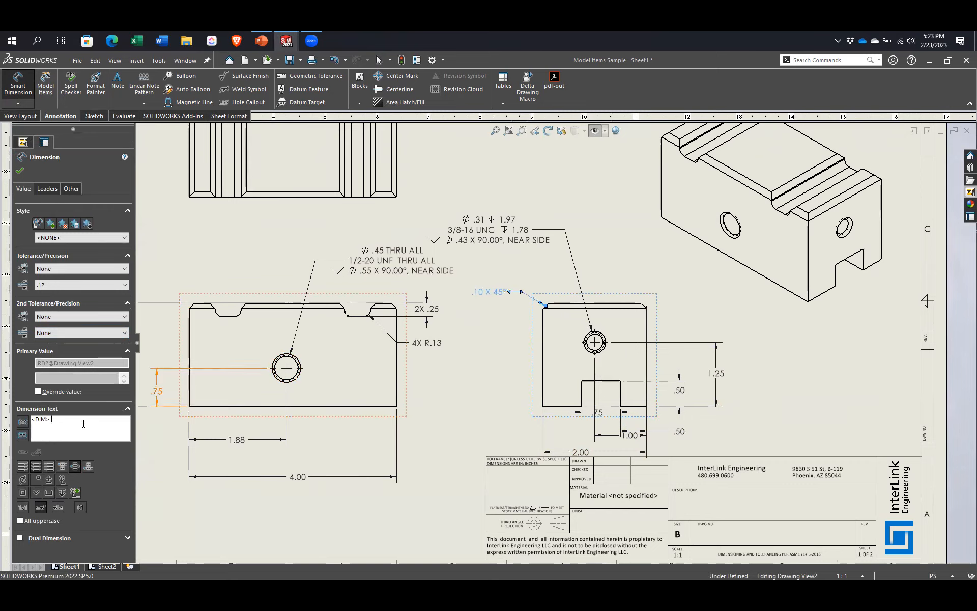
pyautogui.press('capslock')
pyautogui.write('TYP')
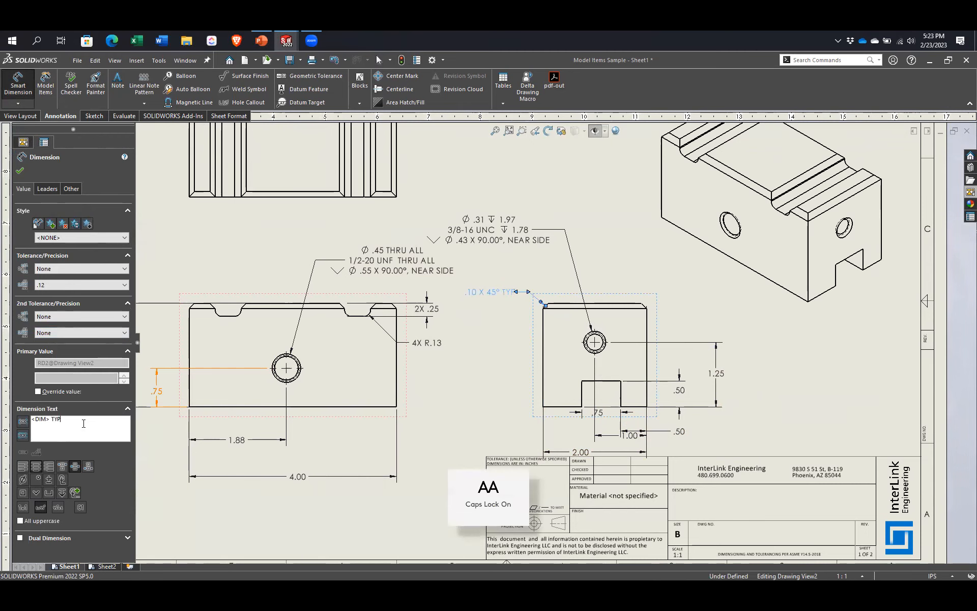
pyautogui.click(475, 397)
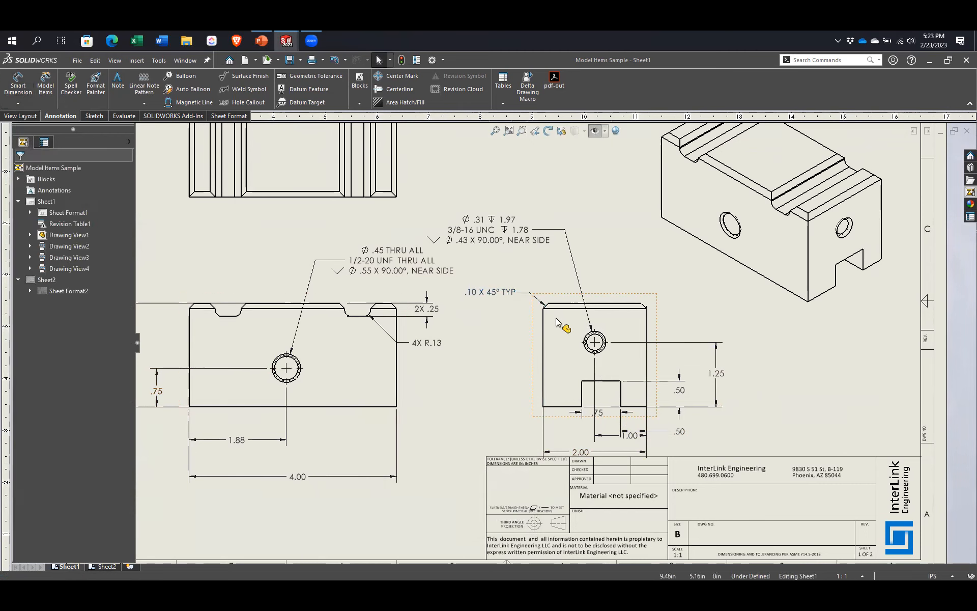
# Step: Transfer the 2.00 overall width from the side view to the top view and place it left of that view
pyautogui.scroll(2, 560, 325)
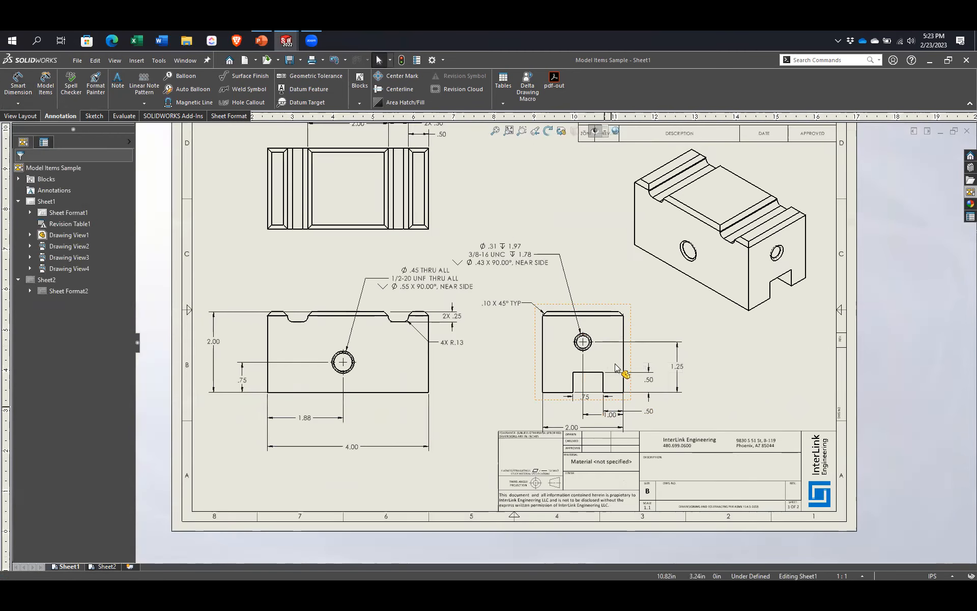
pyautogui.click(585, 312)
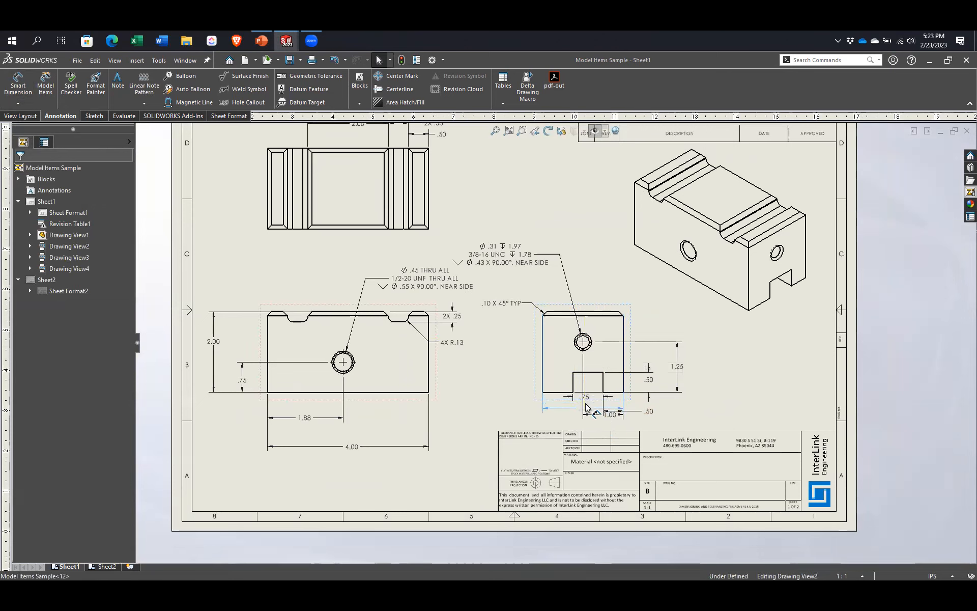
pyautogui.click(610, 411)
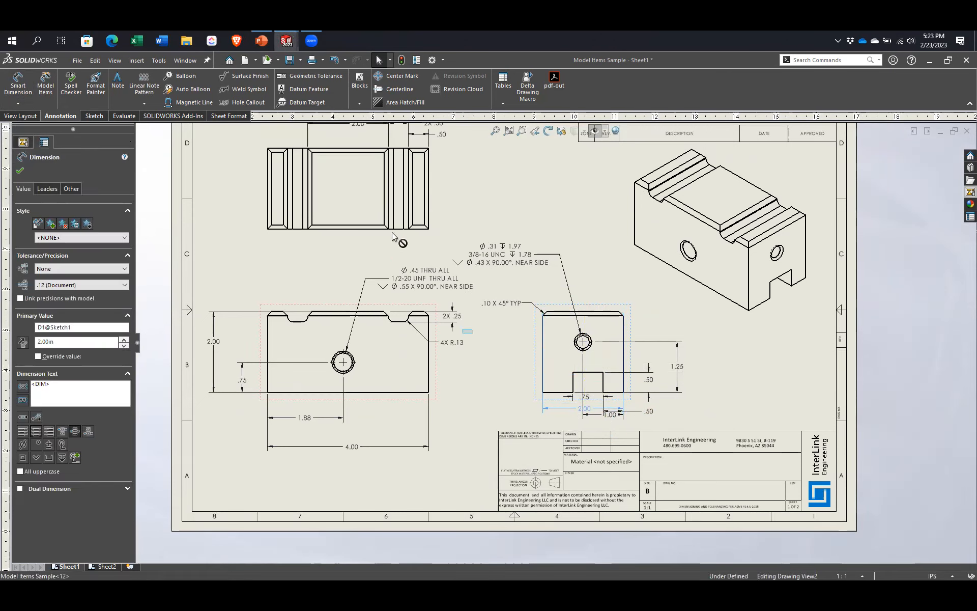
pyautogui.keyDown('shift'); pyautogui.moveTo(335, 239); pyautogui.dragTo(337, 235); pyautogui.keyUp('shift')
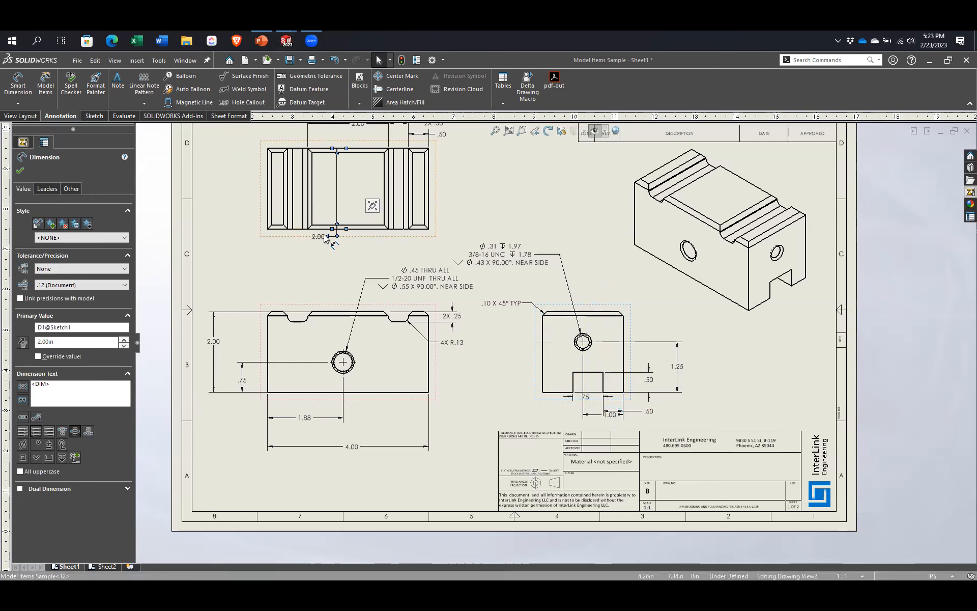
pyautogui.moveTo(225, 193); pyautogui.dragTo(233, 190)
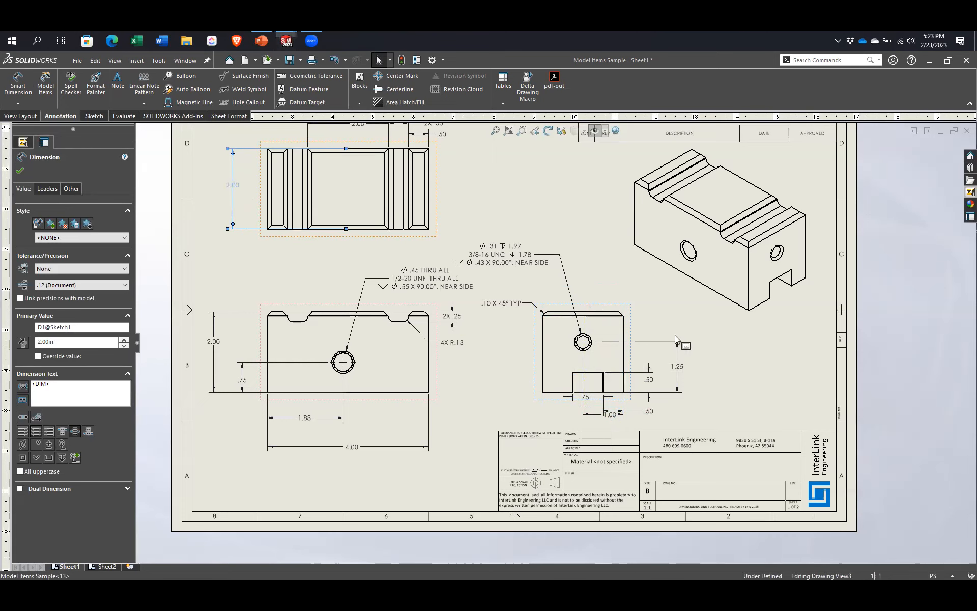
# Step: Shift the side view slightly right and move the 1/2-20 hole callout to the upper left of the front view
pyautogui.moveTo(631, 306); pyautogui.dragTo(636, 304)
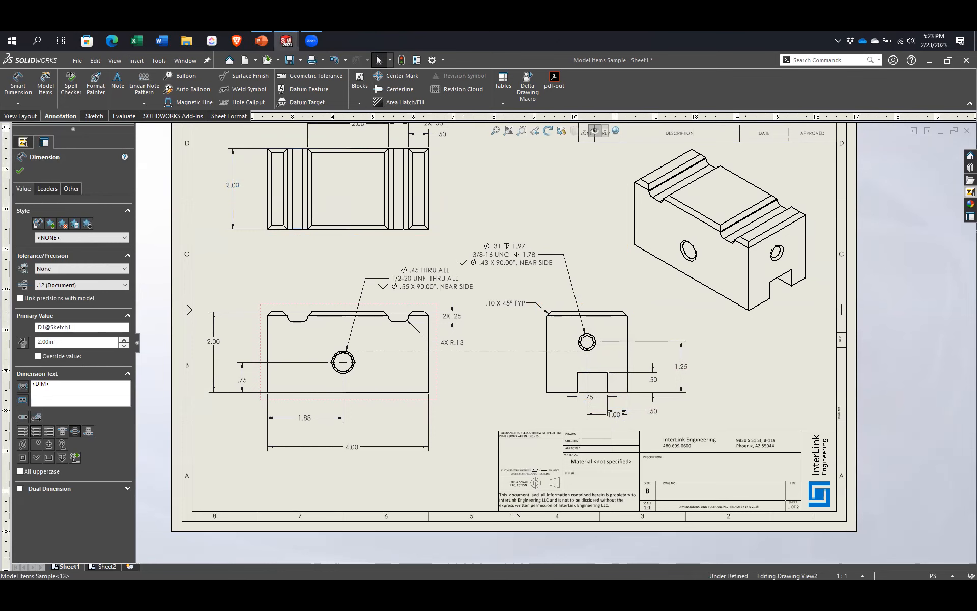
pyautogui.moveTo(385, 270); pyautogui.dragTo(269, 270)
pyautogui.moveTo(384, 266); pyautogui.dragTo(384, 265)
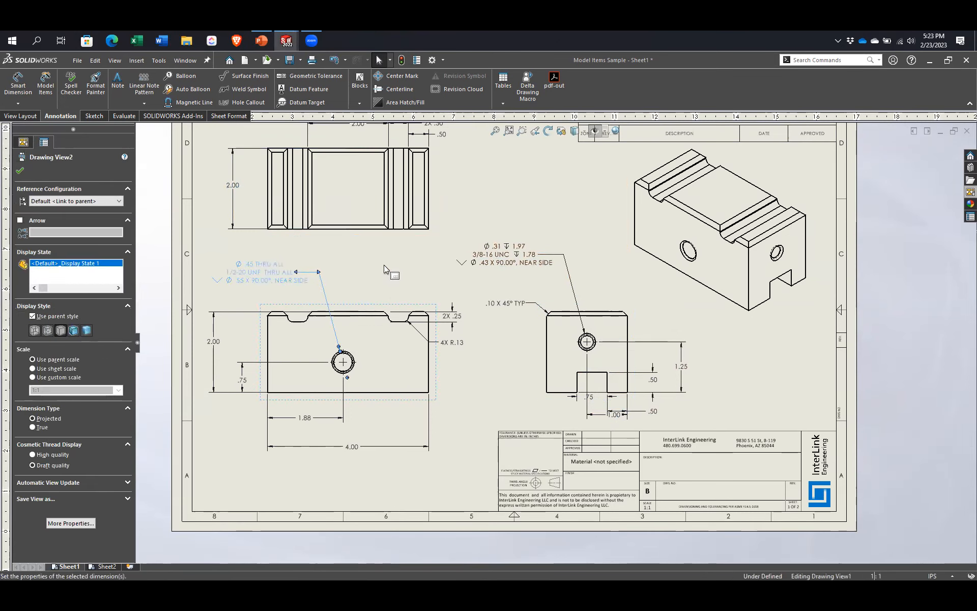
pyautogui.click(385, 266)
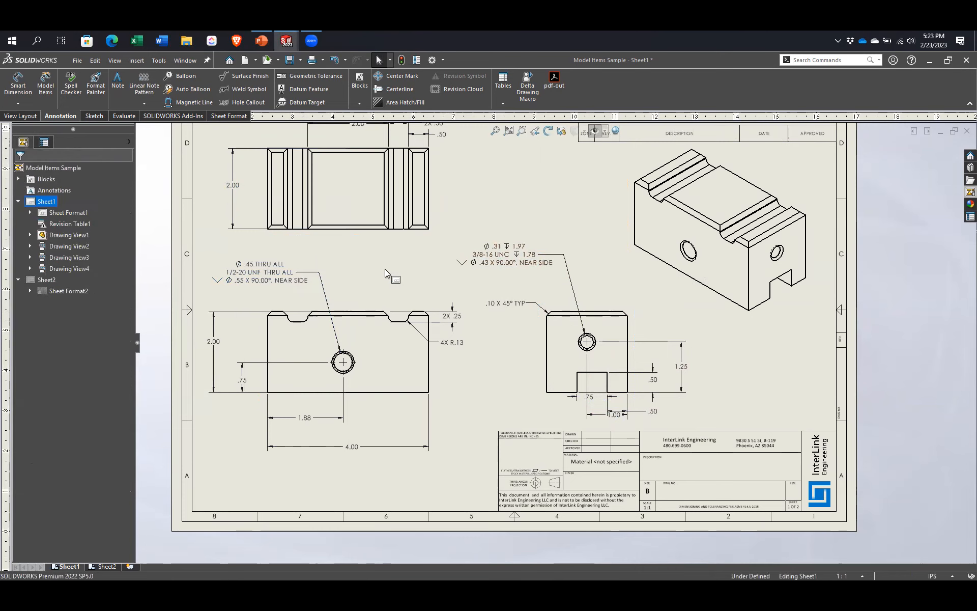
# Step: Examine the front view's slot depth and fillet radius dimensions, along with the dimension layout across the whole sheet
pyautogui.click(456, 344)
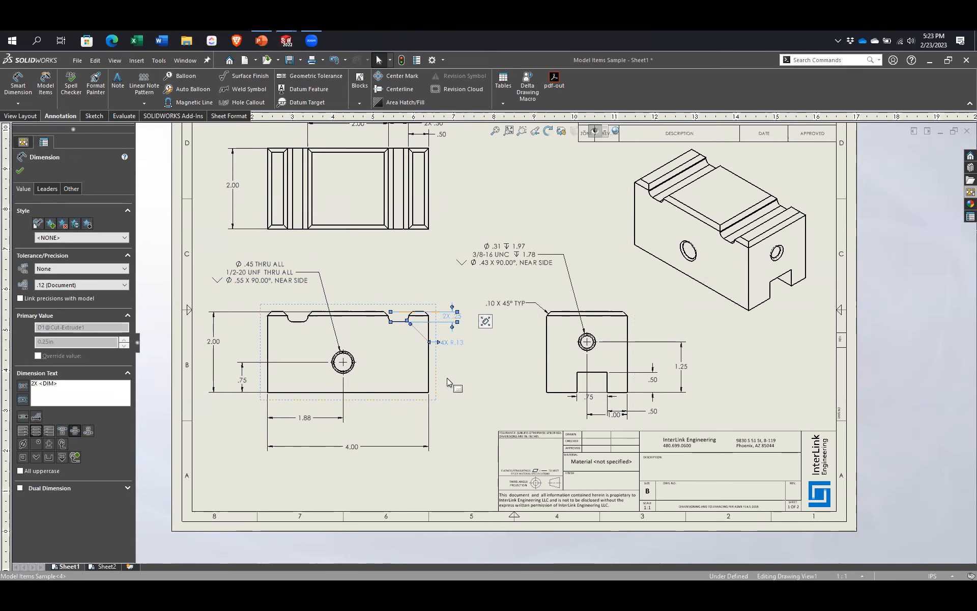
pyautogui.click(452, 351)
pyautogui.scroll(-2, 451, 310)
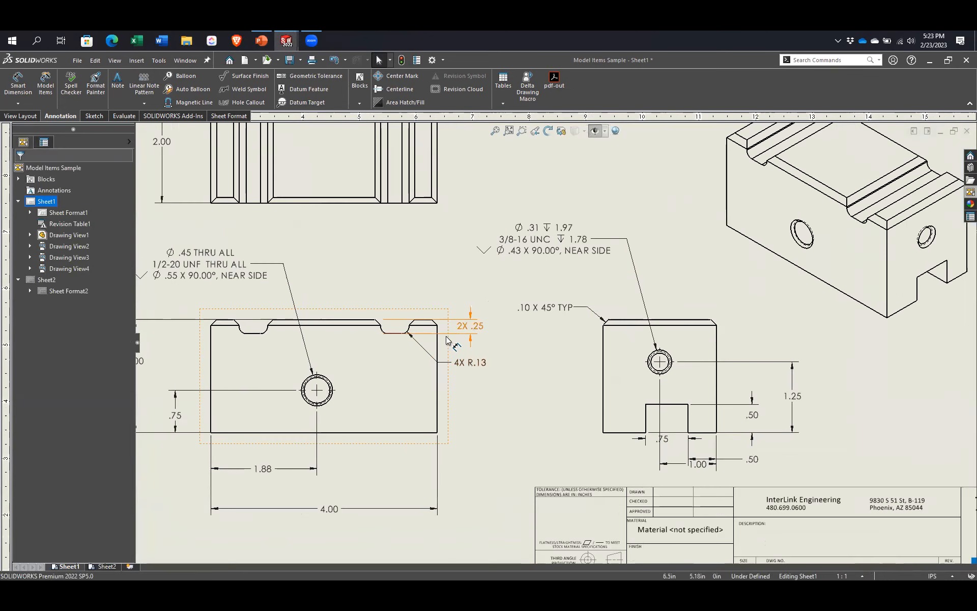
pyautogui.click(481, 366)
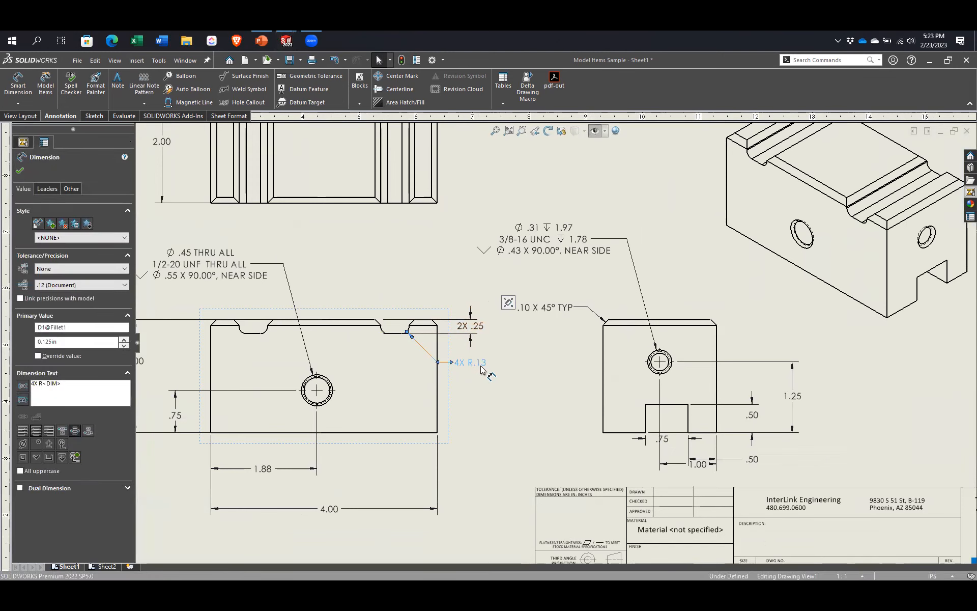
pyautogui.click(500, 412)
pyautogui.click(472, 365)
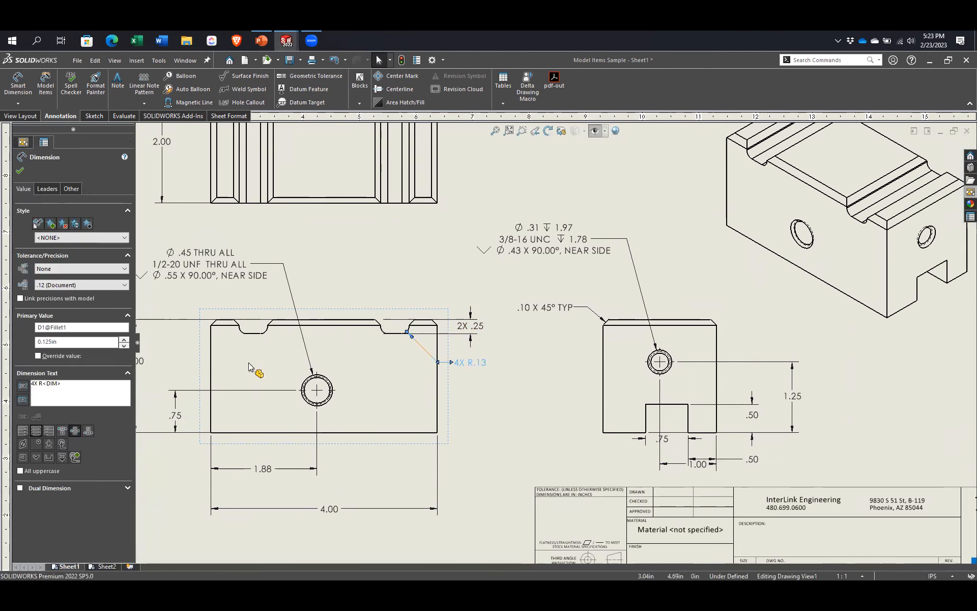
pyautogui.click(525, 413)
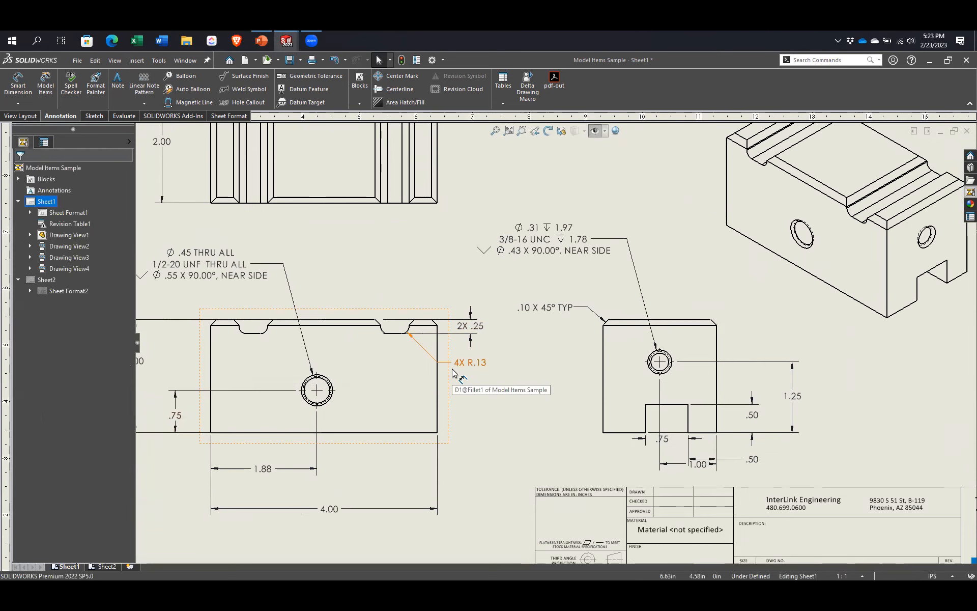
pyautogui.press('f')
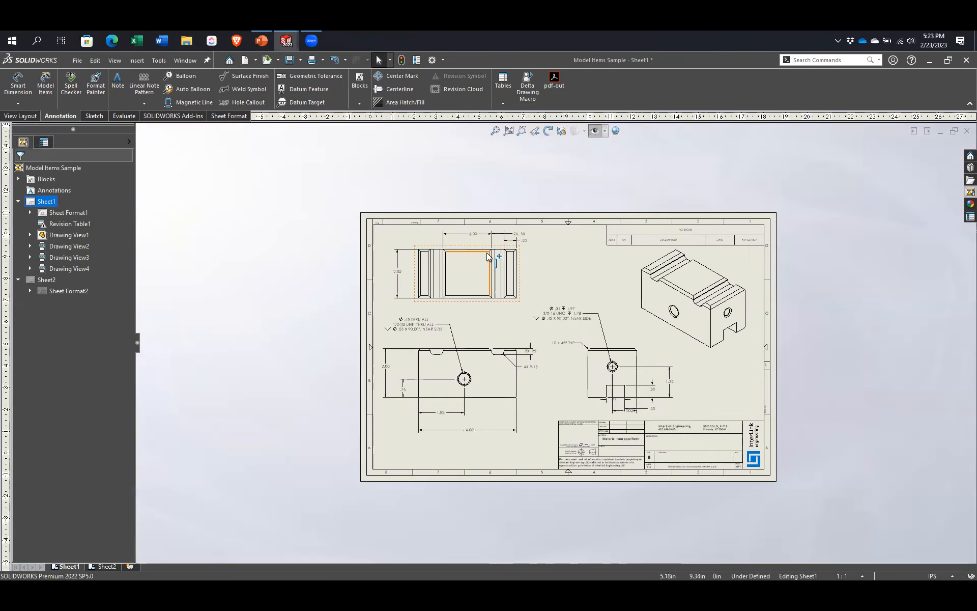
pyautogui.scroll(-5, 535, 375)
pyautogui.scroll(5, 627, 446)
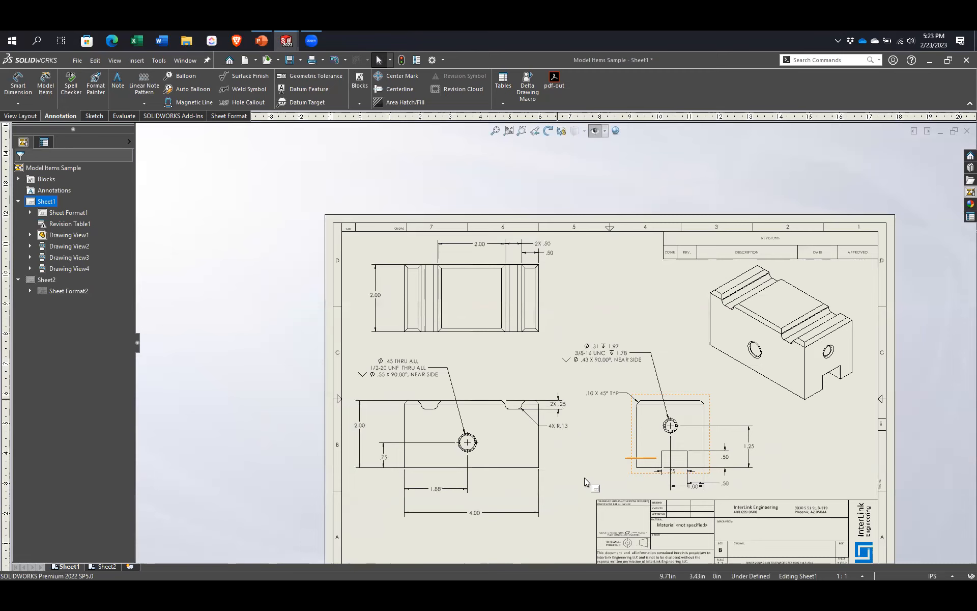
pyautogui.scroll(-1, 583, 466)
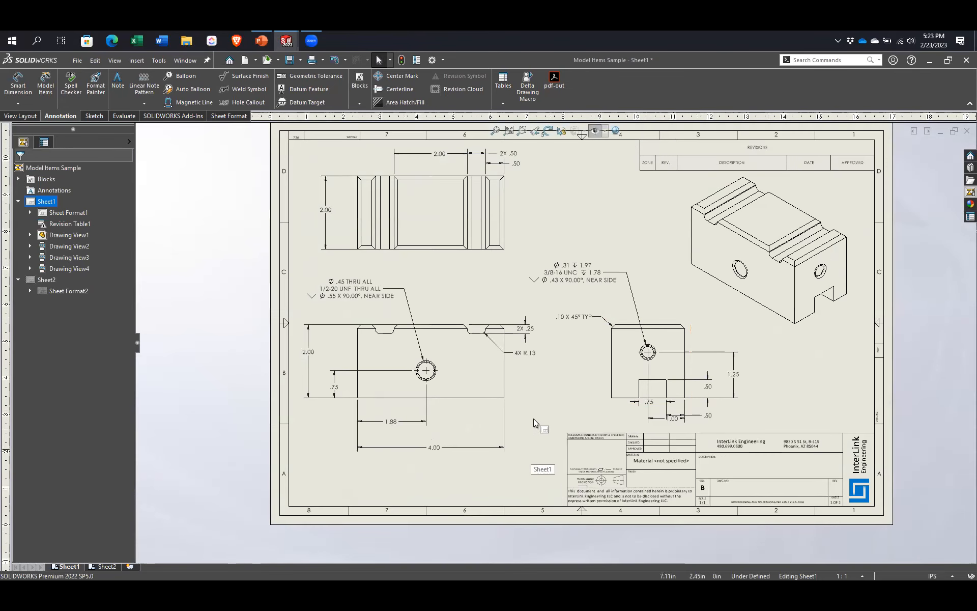
# Step: Open the part from the front view and inspect the location dimensions in Sketch5 of the 3/8-16 tapped hole
pyautogui.click(515, 373)
pyautogui.rightClick(523, 251)
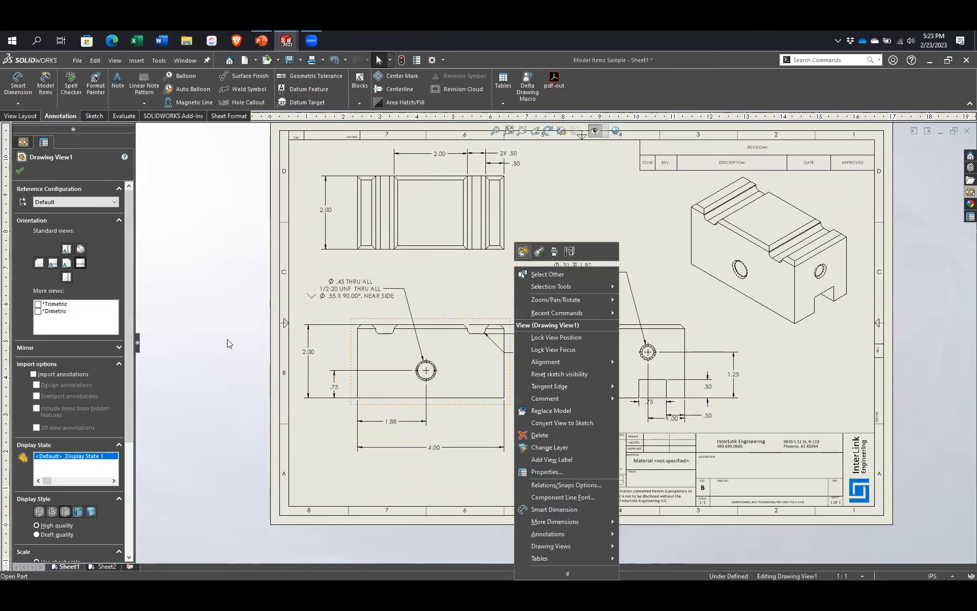
pyautogui.click(45, 356)
pyautogui.moveTo(549, 334)
pyautogui.mouseDown(button='middle')
pyautogui.moveTo(475, 355)
pyautogui.moveTo(778, 480)
pyautogui.moveTo(738, 484)
pyautogui.mouseUp(button='middle')
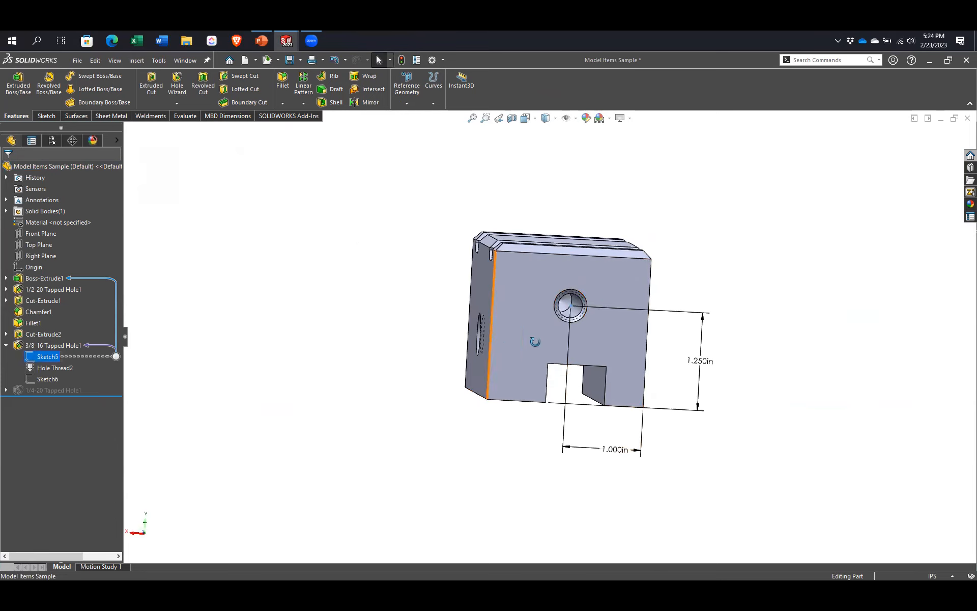
# Step: Inspect the dimensions in Sketch10 of the bottom slot cut, Cut-Extrude2
pyautogui.moveTo(534, 342); pyautogui.dragTo(631, 339, button='middle')
pyautogui.click(6, 334)
pyautogui.click(45, 346)
pyautogui.moveTo(505, 397); pyautogui.dragTo(570, 419, button='middle')
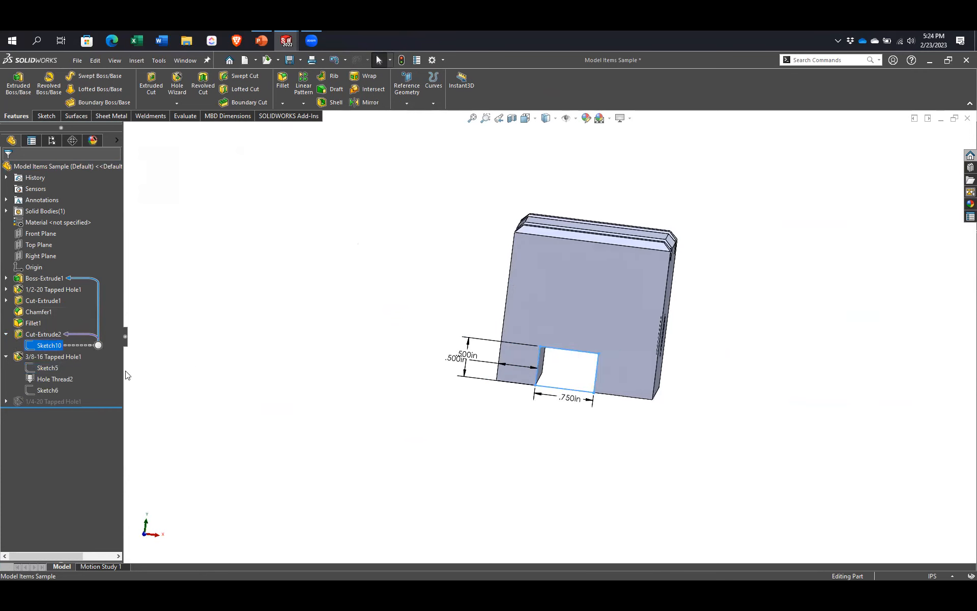
pyautogui.click(236, 344)
pyautogui.moveTo(639, 381)
pyautogui.mouseDown(button='middle')
pyautogui.moveTo(578, 356)
pyautogui.moveTo(559, 227)
pyautogui.mouseUp(button='middle')
pyautogui.click(532, 235)
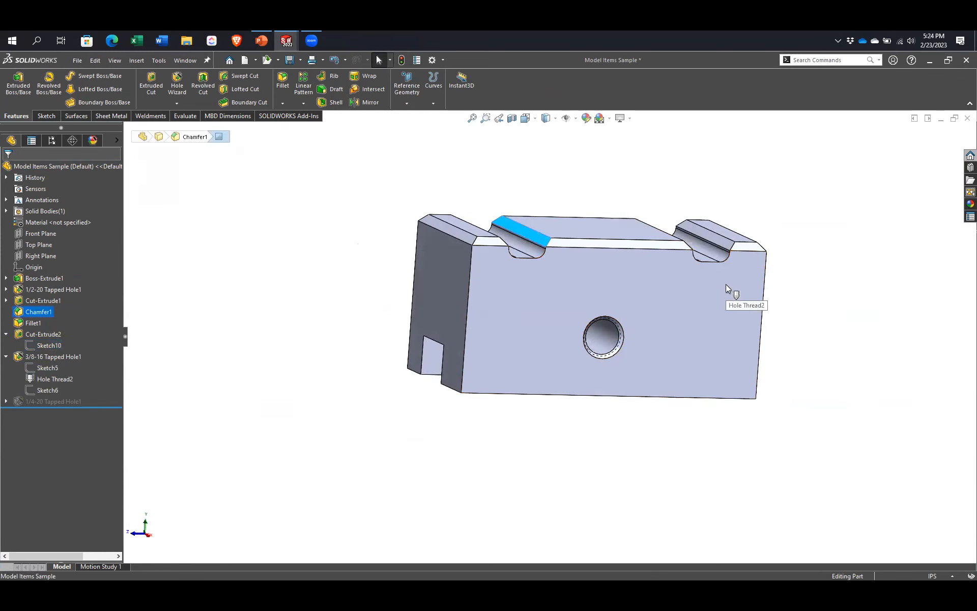
# Step: Edit Sketch2 of the 1/2-20 tapped hole and delete its .750 in and 1.875 in location dimensions
pyautogui.click(602, 336)
pyautogui.moveTo(720, 408); pyautogui.dragTo(684, 411, button='middle')
pyautogui.click(707, 437)
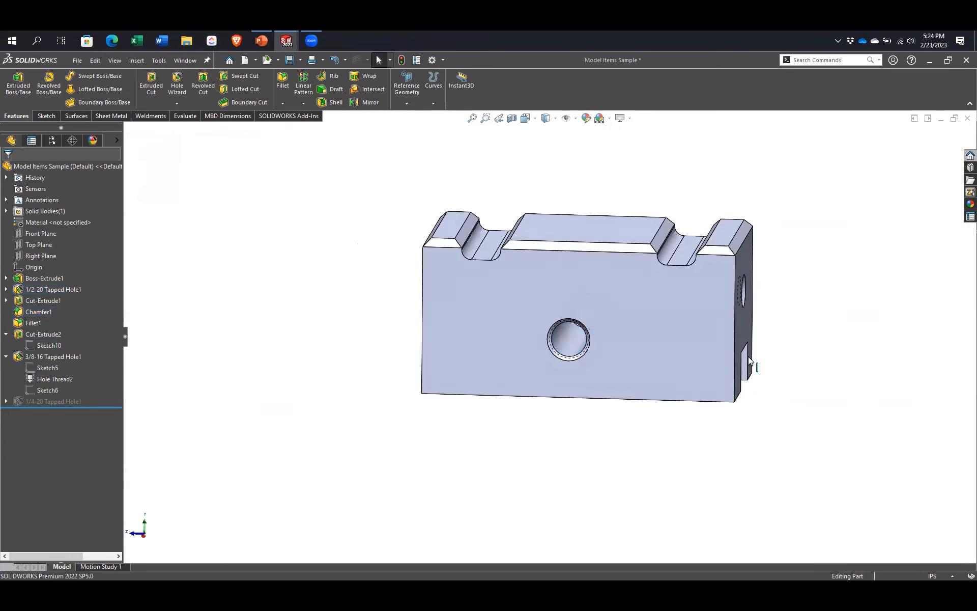
pyautogui.moveTo(747, 377); pyautogui.dragTo(556, 329, button='middle')
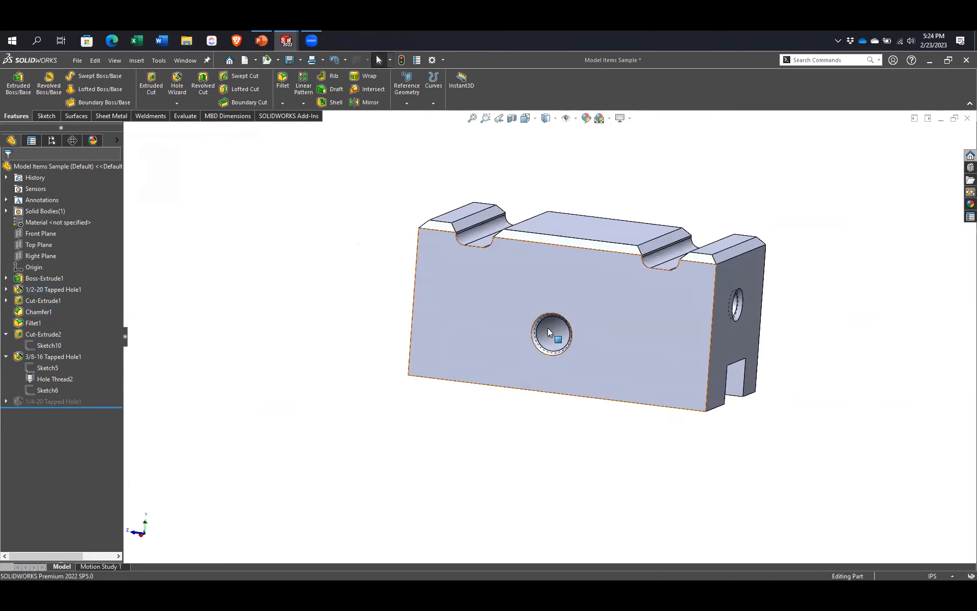
pyautogui.click(550, 337)
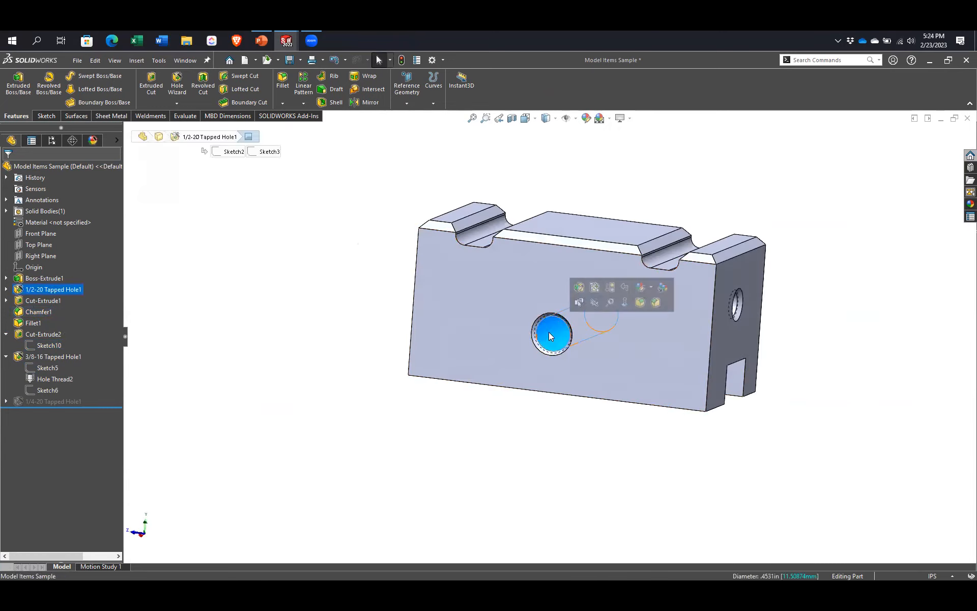
pyautogui.click(6, 290)
pyautogui.click(41, 301)
pyautogui.click(47, 268)
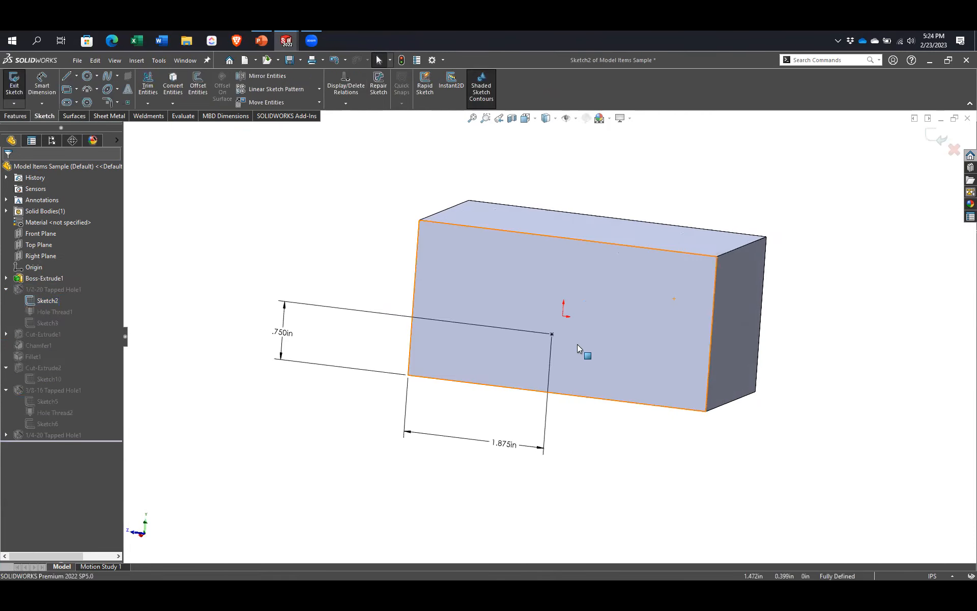
pyautogui.click(493, 328)
pyautogui.press('Delete')
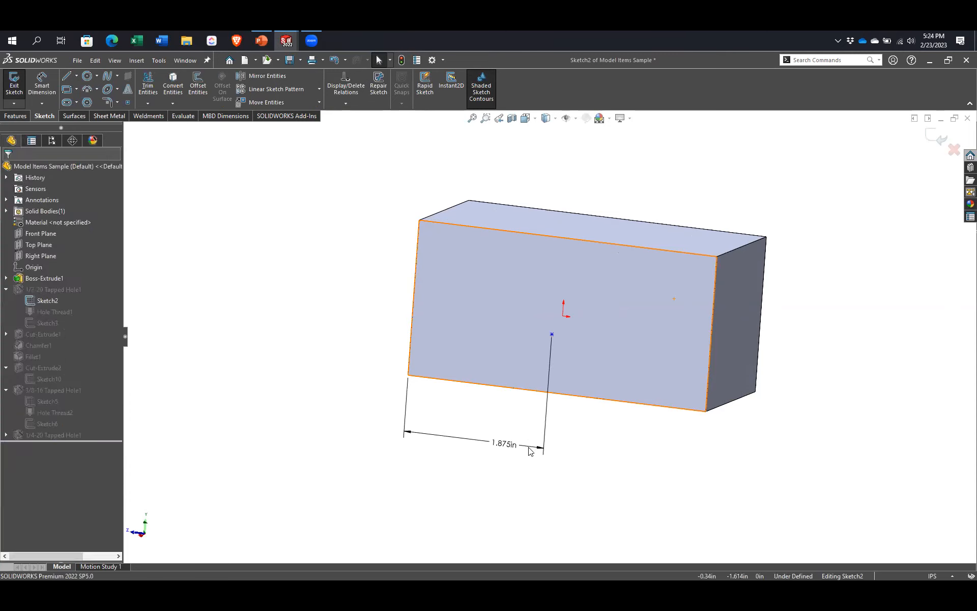
pyautogui.click(534, 447)
pyautogui.press('Delete')
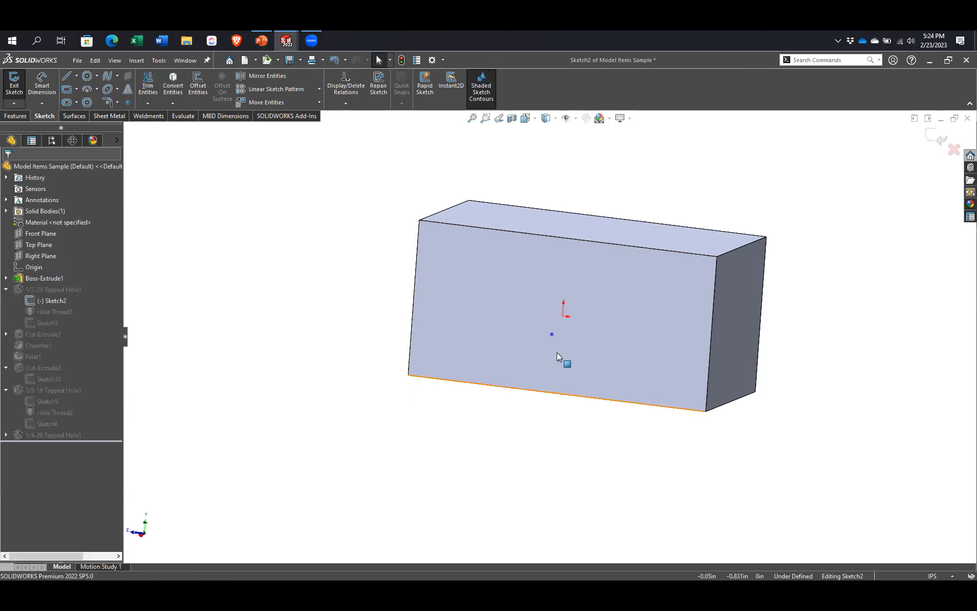
# Step: Make the 1/2-20 hole's centre point coincident with the sketch origin and exit the sketch
pyautogui.moveTo(552, 335); pyautogui.dragTo(562, 316)
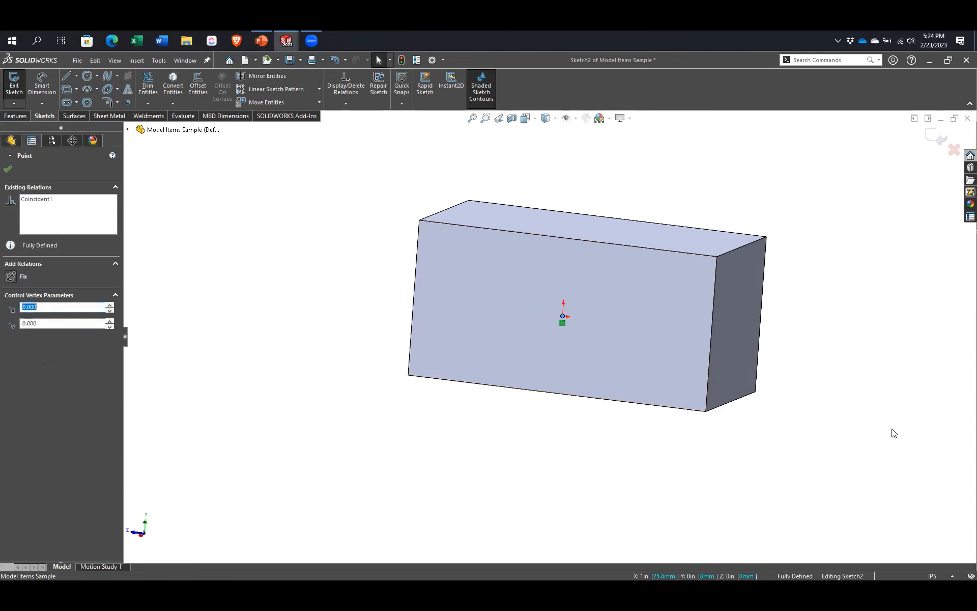
pyautogui.click(890, 429)
pyautogui.click(931, 138)
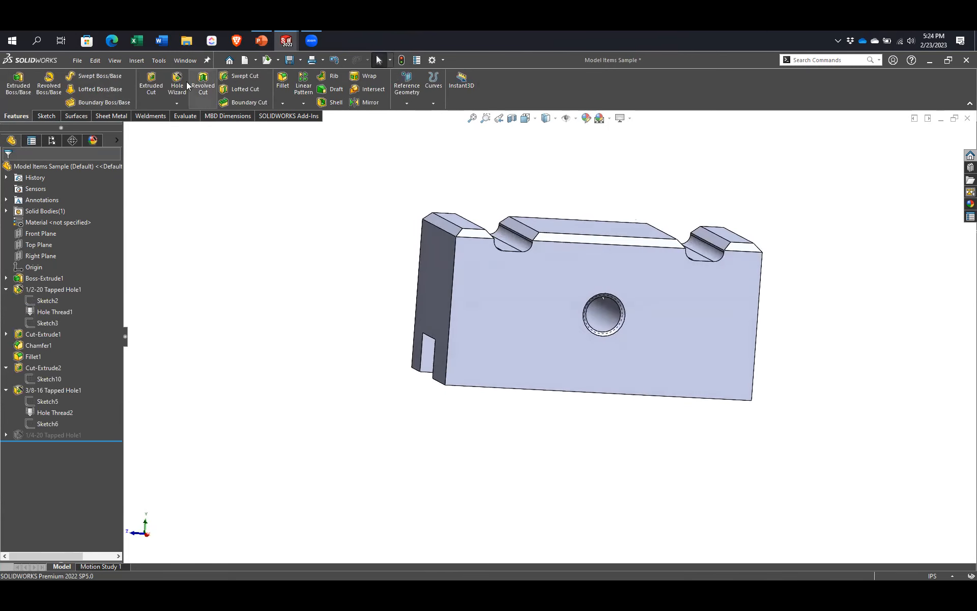
# Step: Return to the drawing and delete the detached .75 and 1.88 hole location dimensions from the front view
pyautogui.click(185, 60)
pyautogui.click(213, 180)
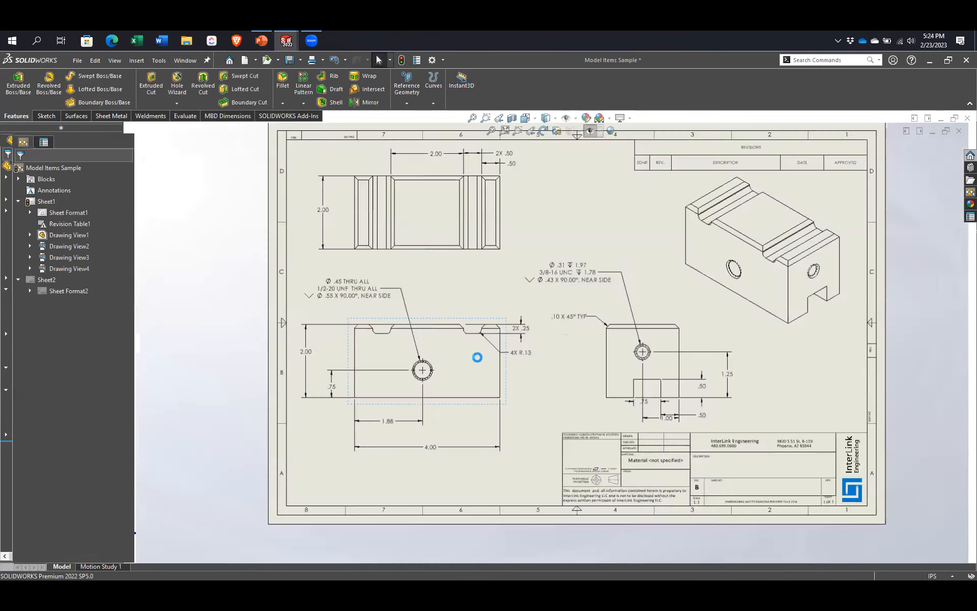
pyautogui.click(404, 370)
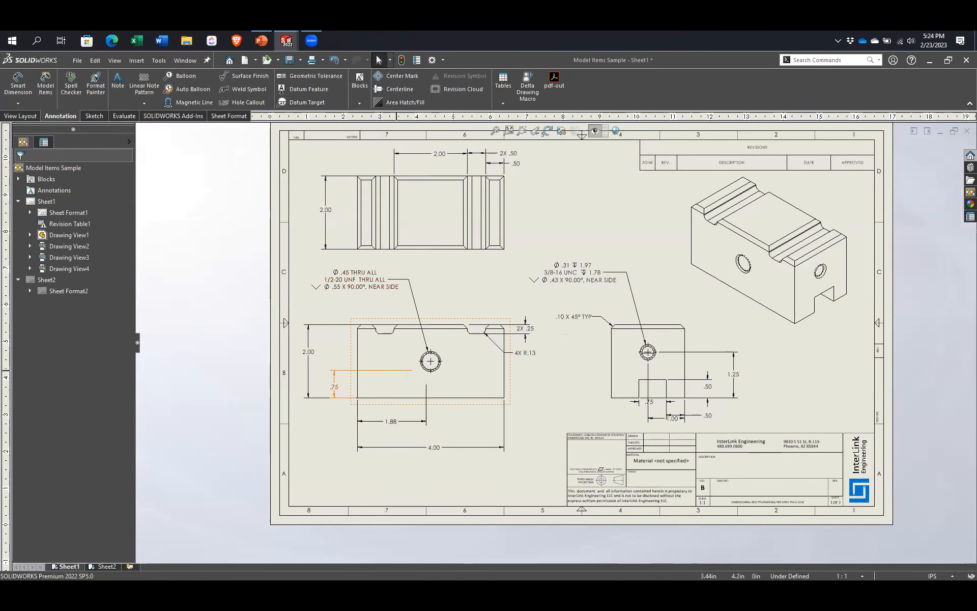
pyautogui.press('Delete')
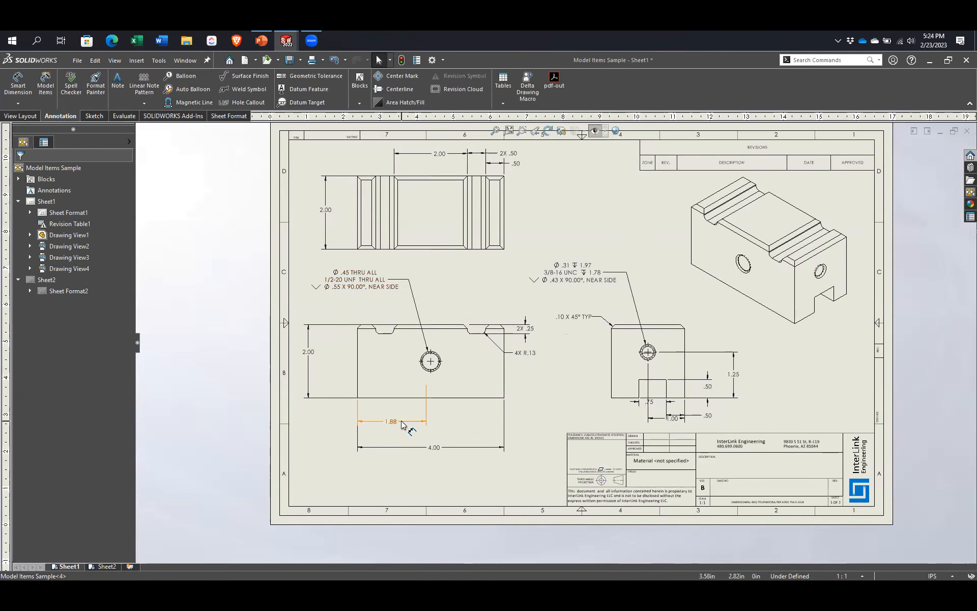
pyautogui.press('Delete')
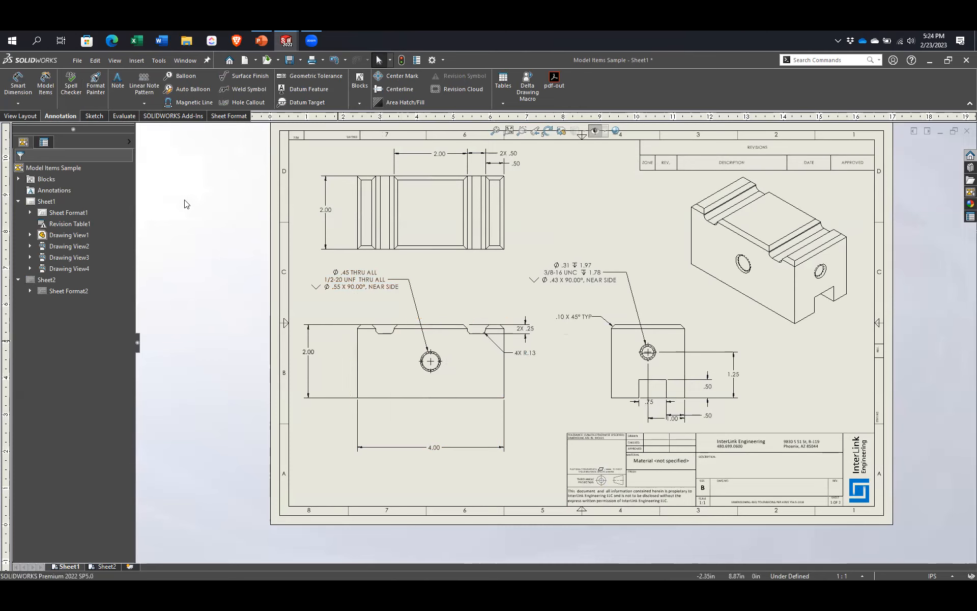
# Step: Try to import the 1/2-20 tapped hole's dimensions with Model Items from the selected feature, retrying with the entire model
pyautogui.click(45, 81)
pyautogui.click(78, 272)
pyautogui.click(71, 281)
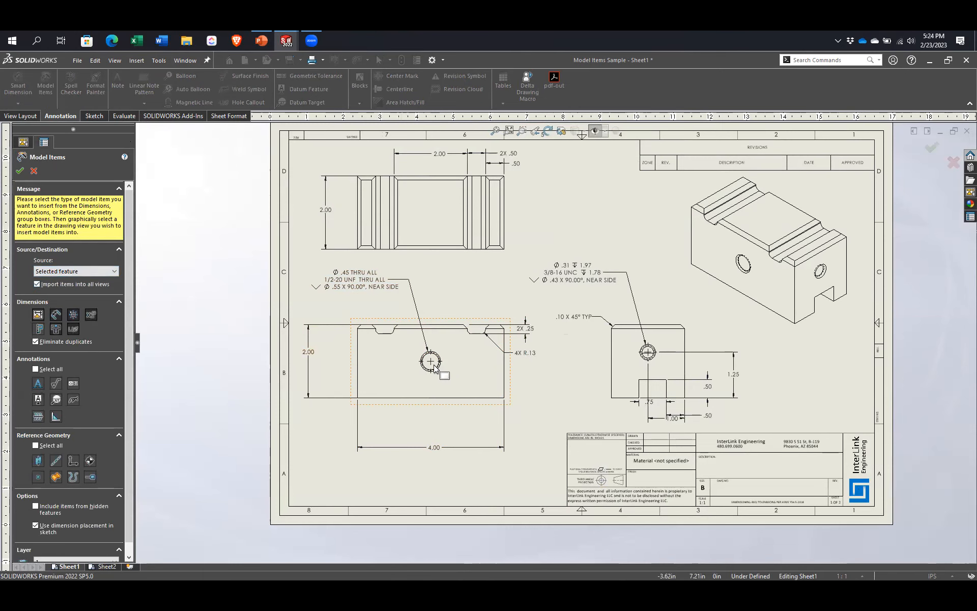
pyautogui.click(22, 173)
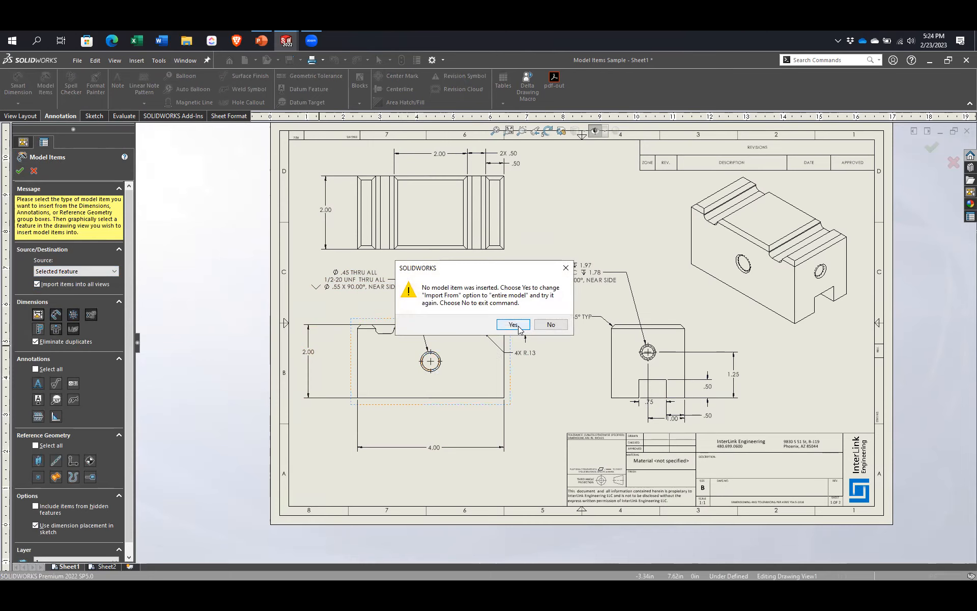
pyautogui.click(513, 325)
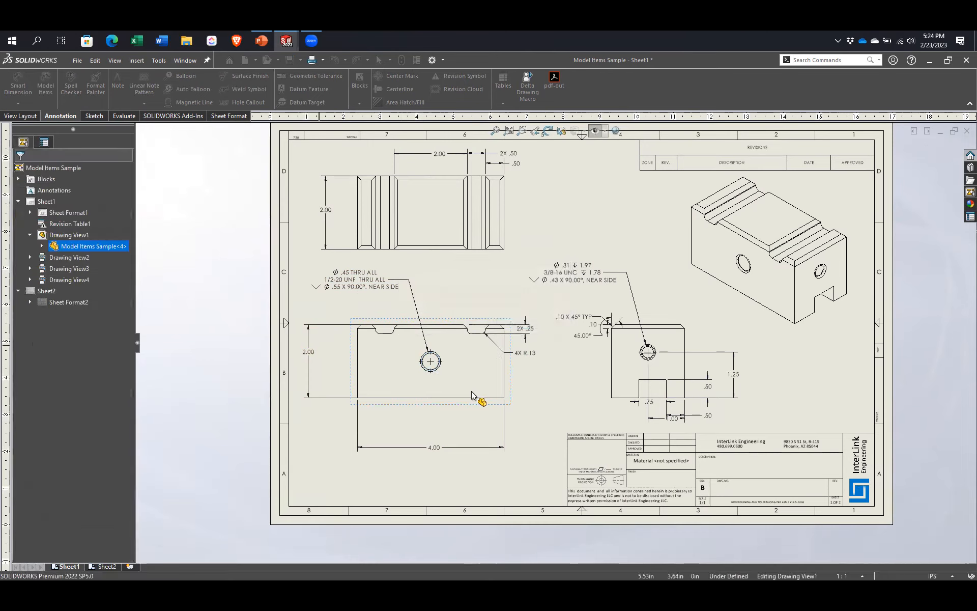
pyautogui.click(564, 412)
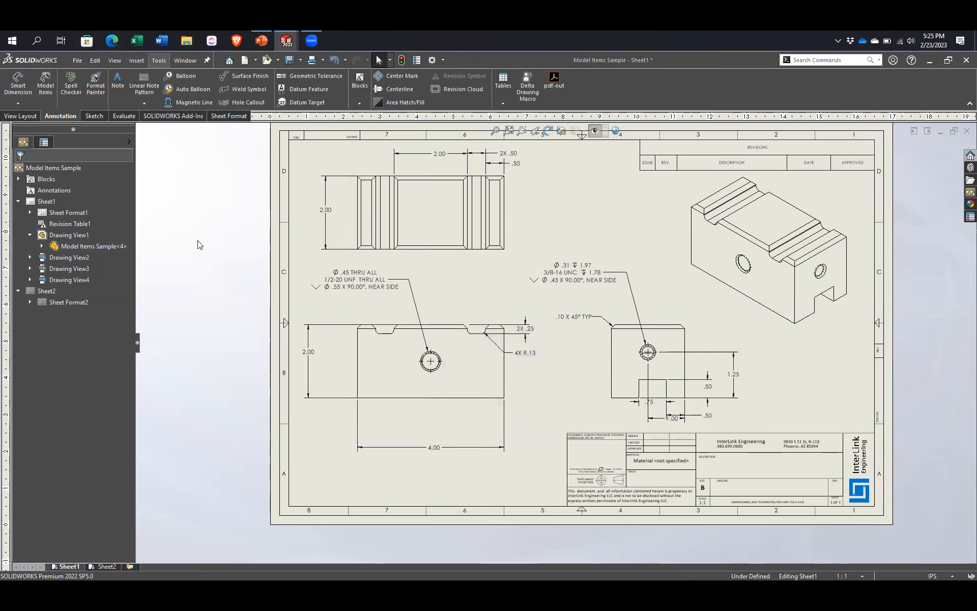
# Step: Switch to the Model Items Sample part and unsuppress 1/4-20 Tapped Hole1
pyautogui.click(185, 60)
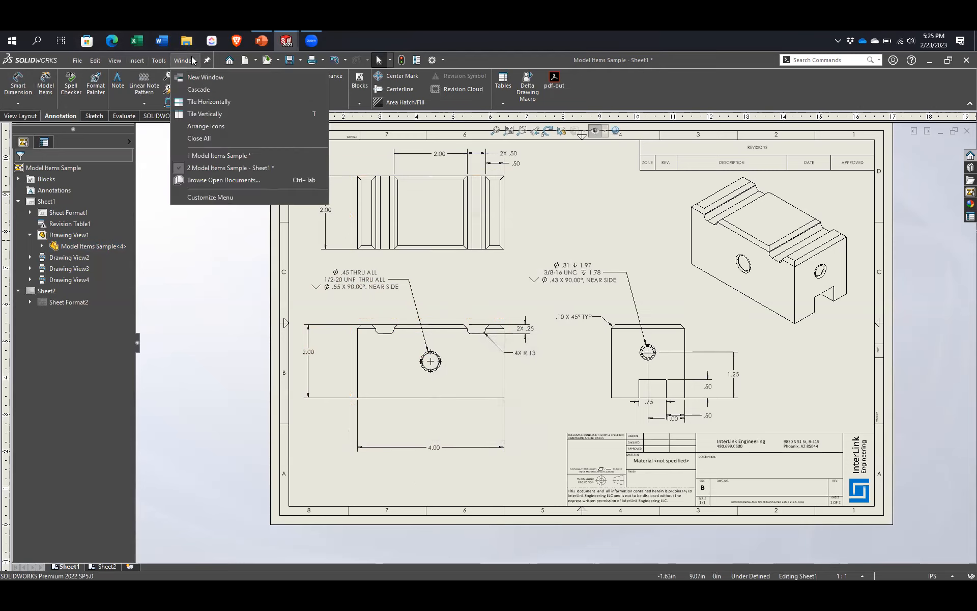
pyautogui.moveTo(226, 161)
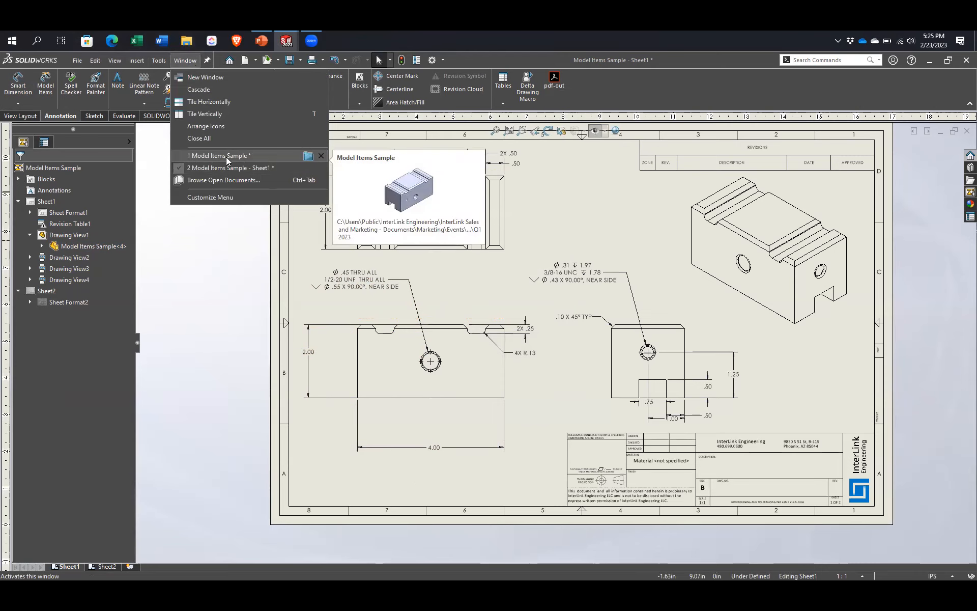
pyautogui.click(226, 157)
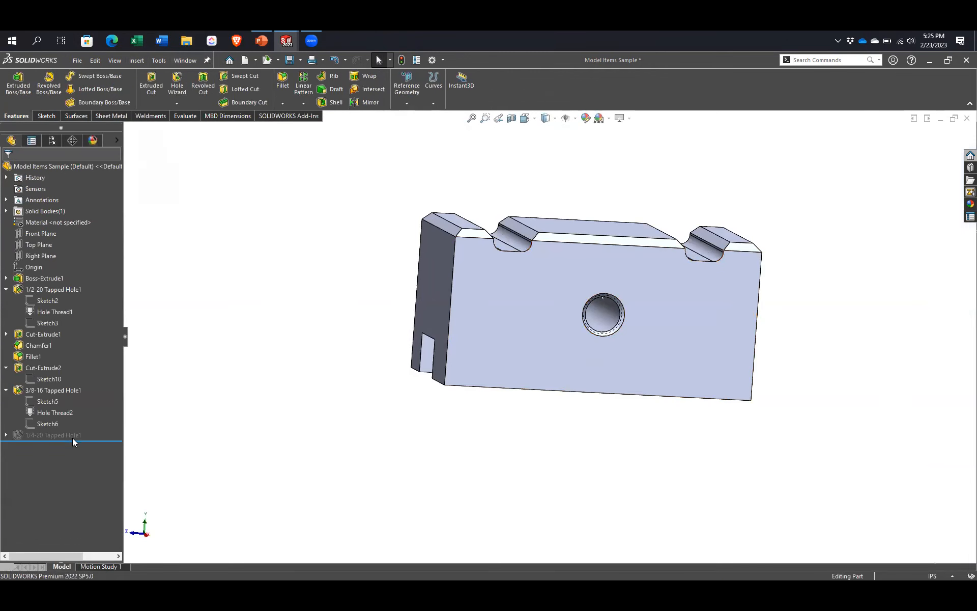
pyautogui.rightClick(73, 436)
pyautogui.click(321, 395)
pyautogui.moveTo(627, 360); pyautogui.dragTo(589, 359, button='middle')
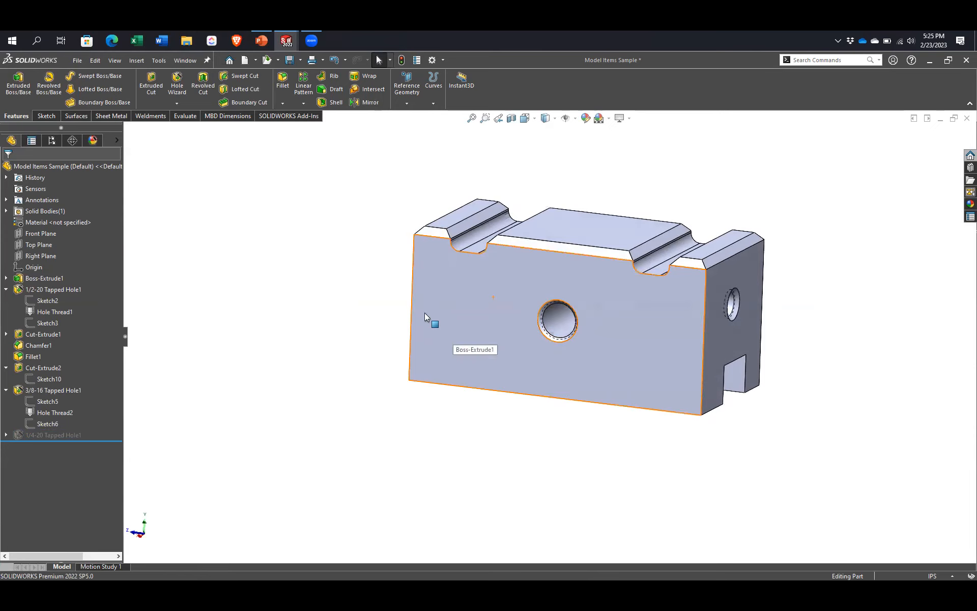
pyautogui.rightClick(71, 435)
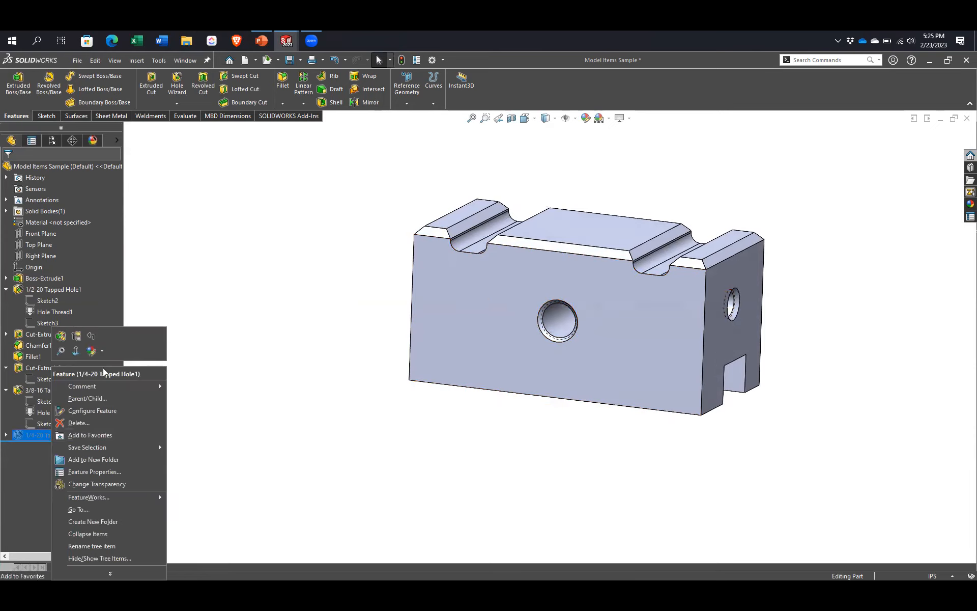
pyautogui.click(73, 336)
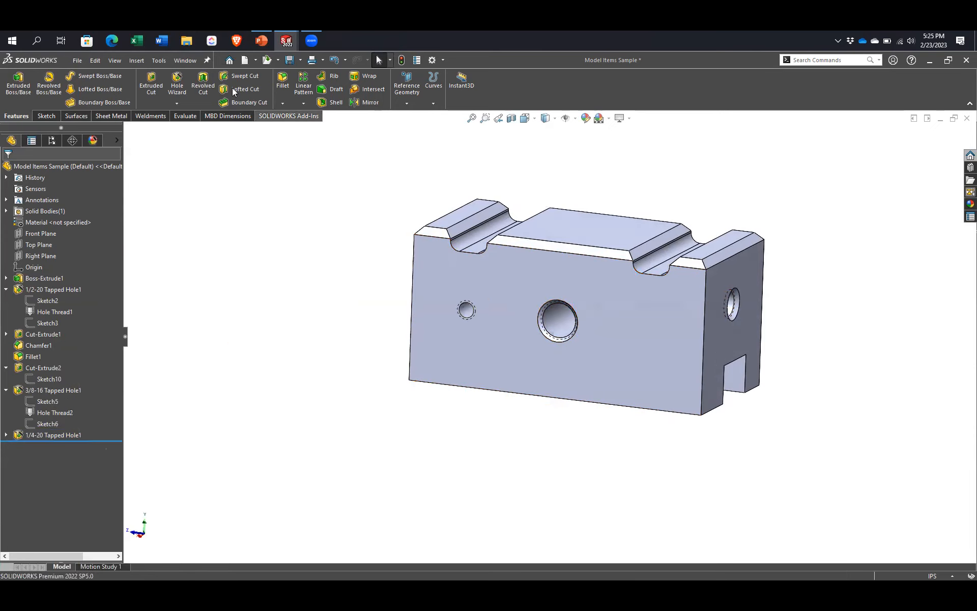
# Step: Return to the drawing and delete the 1/4-20 Tapped Hole note from the front view
pyautogui.click(185, 60)
pyautogui.click(214, 180)
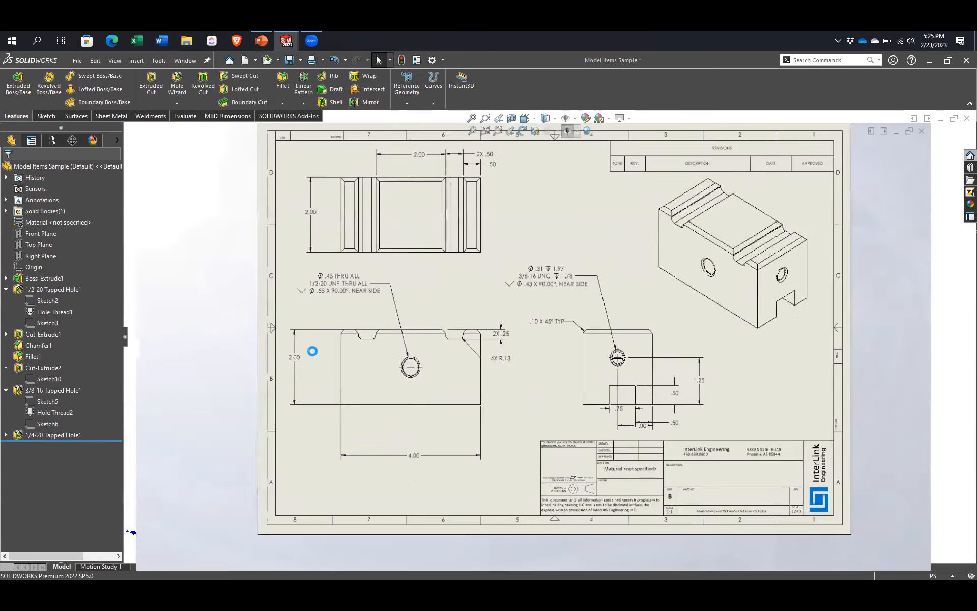
pyautogui.click(452, 347)
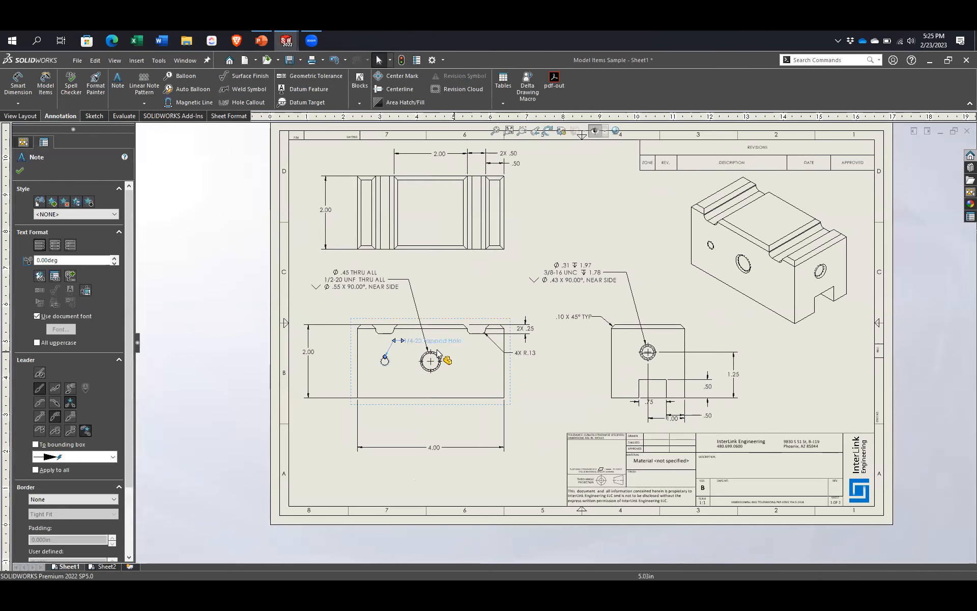
pyautogui.press('Delete')
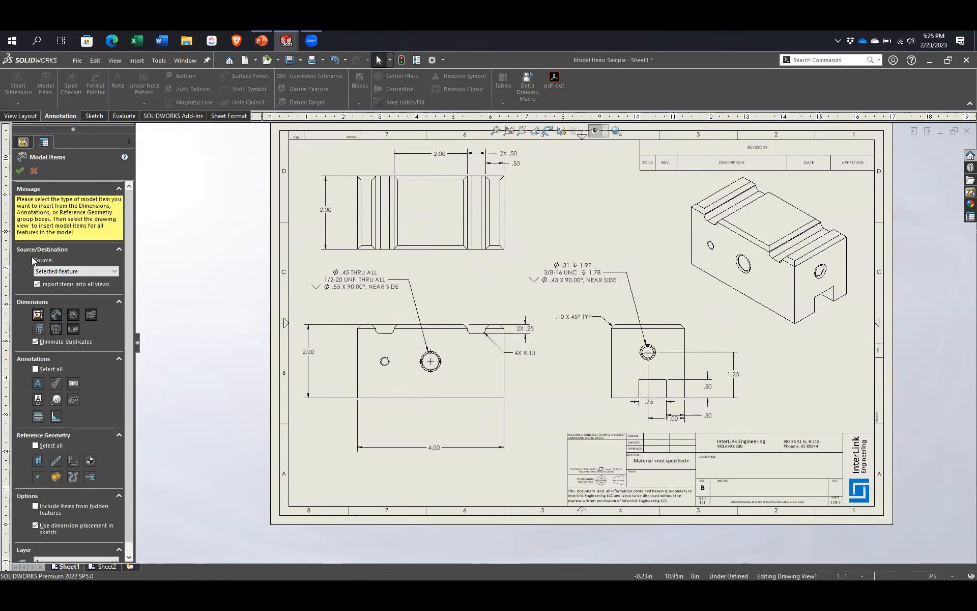
# Step: Import the 1/4-20 tapped hole's dimensions with Model Items, using the selected feature as source and importing into all views
pyautogui.click(69, 273)
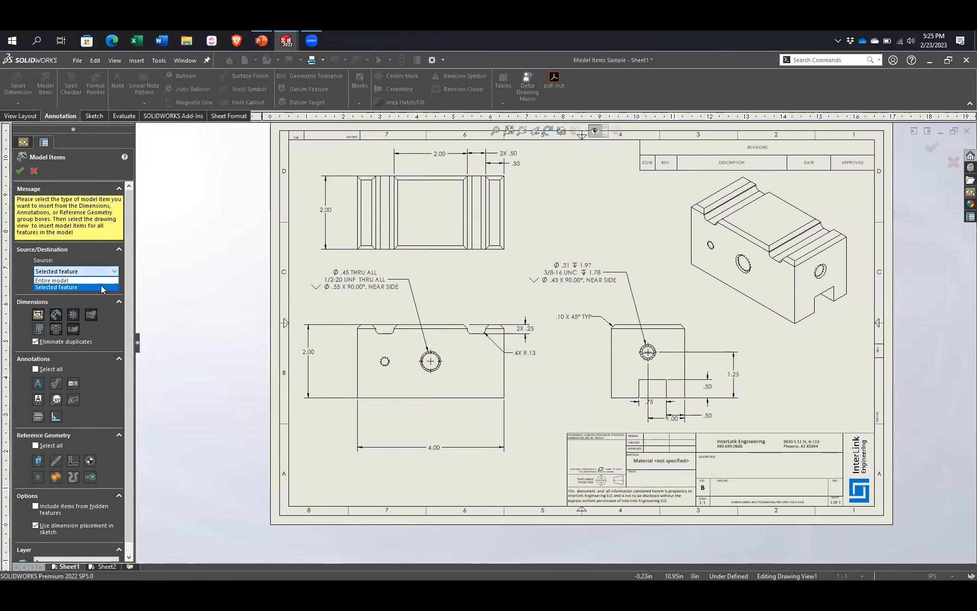
pyautogui.click(101, 287)
pyautogui.scroll(-8, 395, 367)
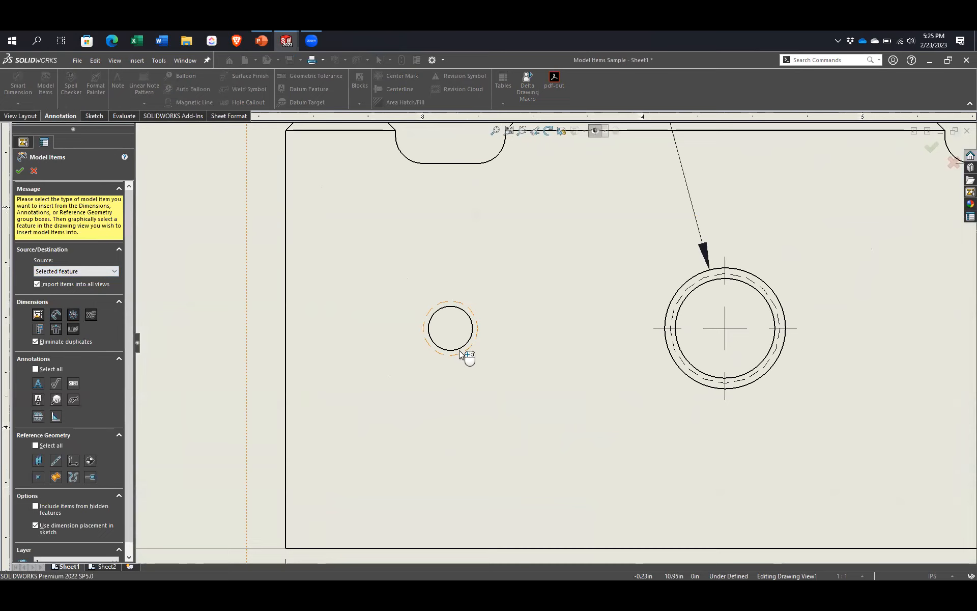
pyautogui.click(459, 346)
pyautogui.scroll(5, 504, 374)
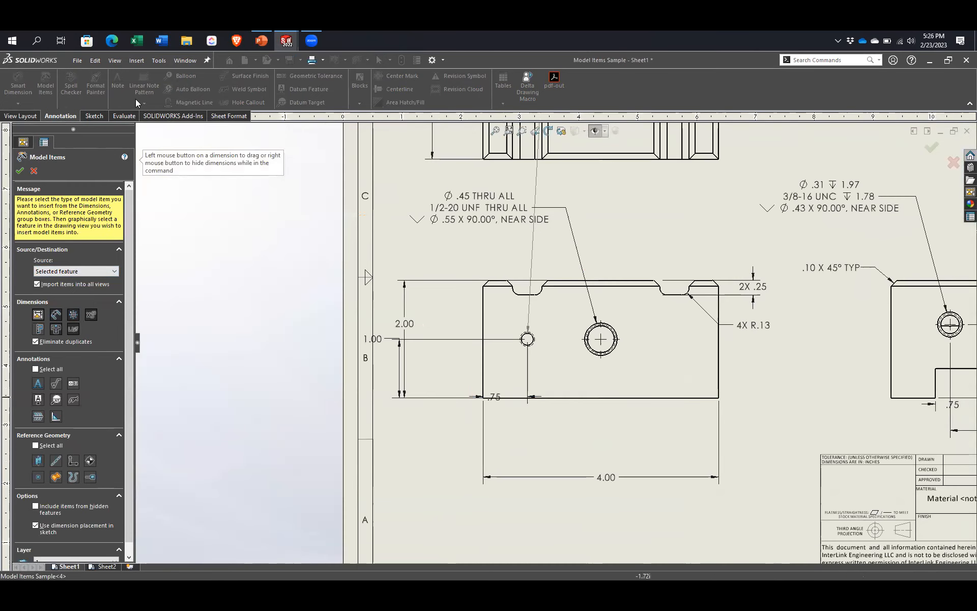
pyautogui.click(19, 170)
# Step: Place the 1/4-20 hole's 1.00 and .75 dimensions outside the front view and set both hole callouts side by side above it
pyautogui.moveTo(374, 339); pyautogui.dragTo(419, 373)
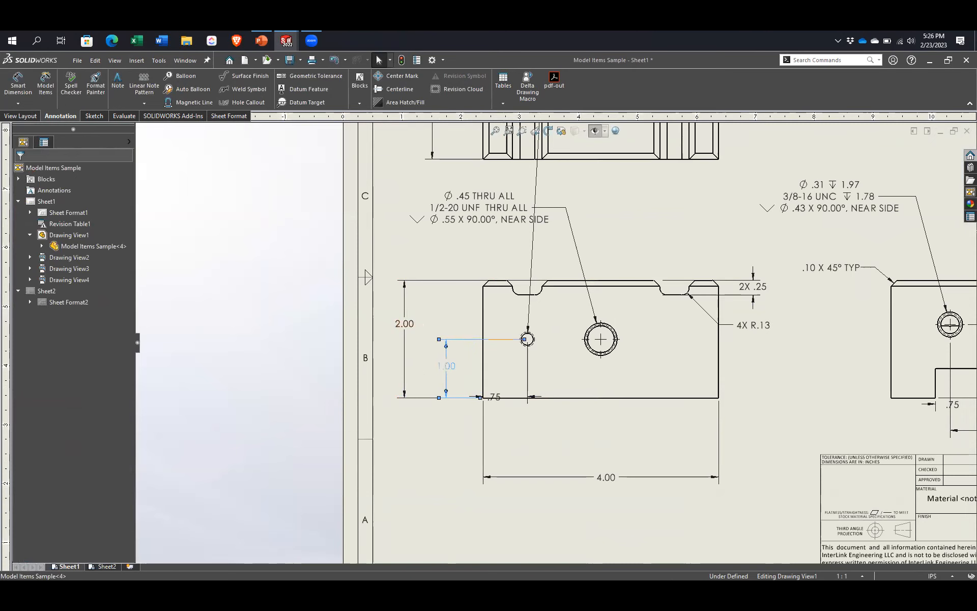
pyautogui.moveTo(498, 397); pyautogui.dragTo(525, 453)
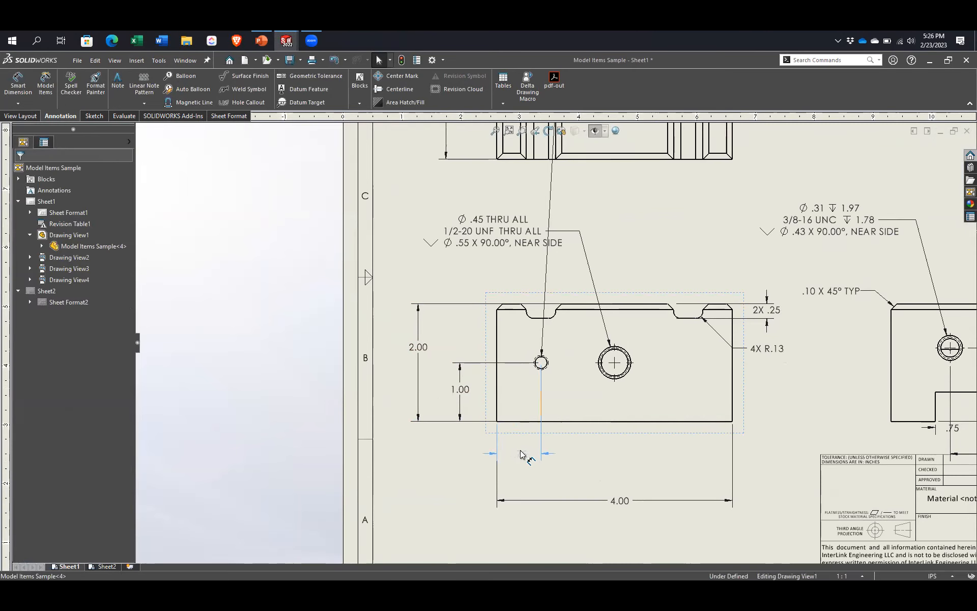
pyautogui.press('f')
pyautogui.moveTo(585, 213); pyautogui.dragTo(642, 281)
pyautogui.click(735, 232)
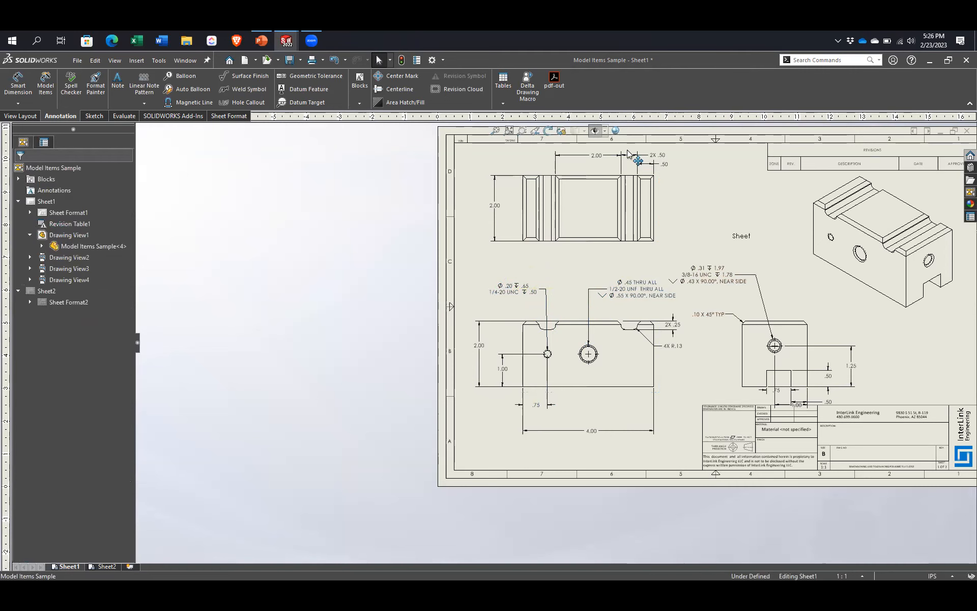
pyautogui.click(509, 130)
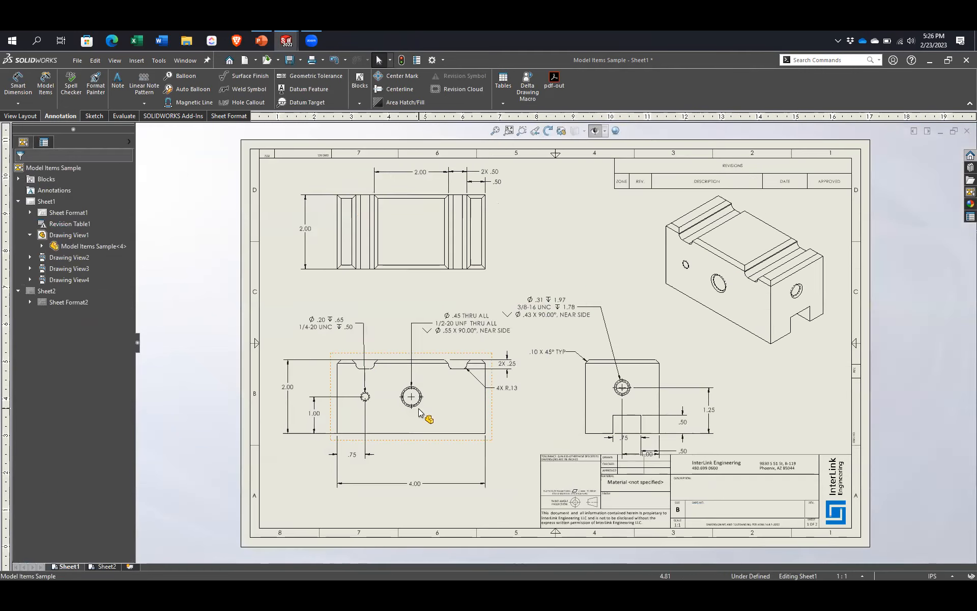
pyautogui.scroll(-2, 425, 412)
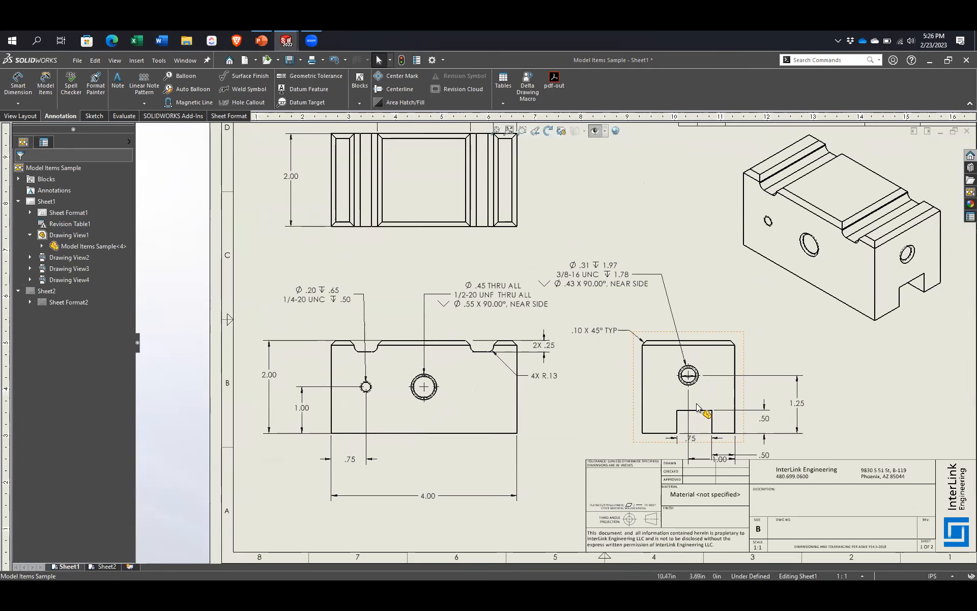
pyautogui.click(726, 454)
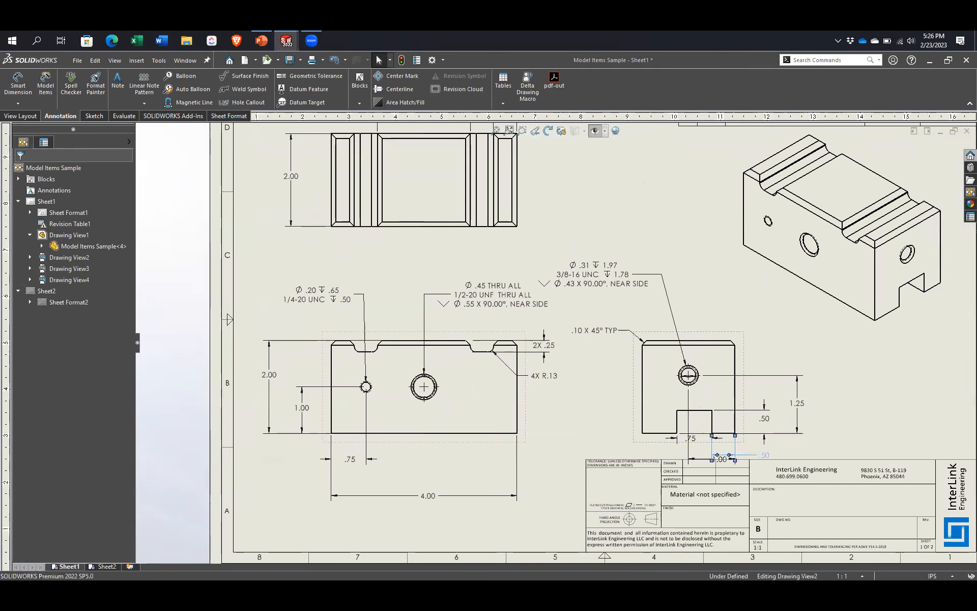
pyautogui.click(711, 250)
pyautogui.press('f')
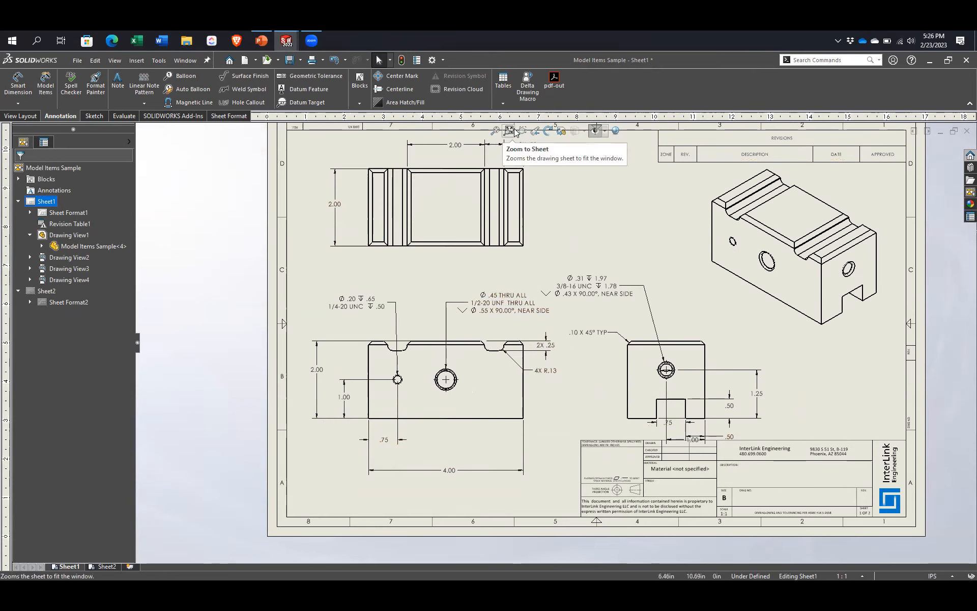
pyautogui.click(513, 131)
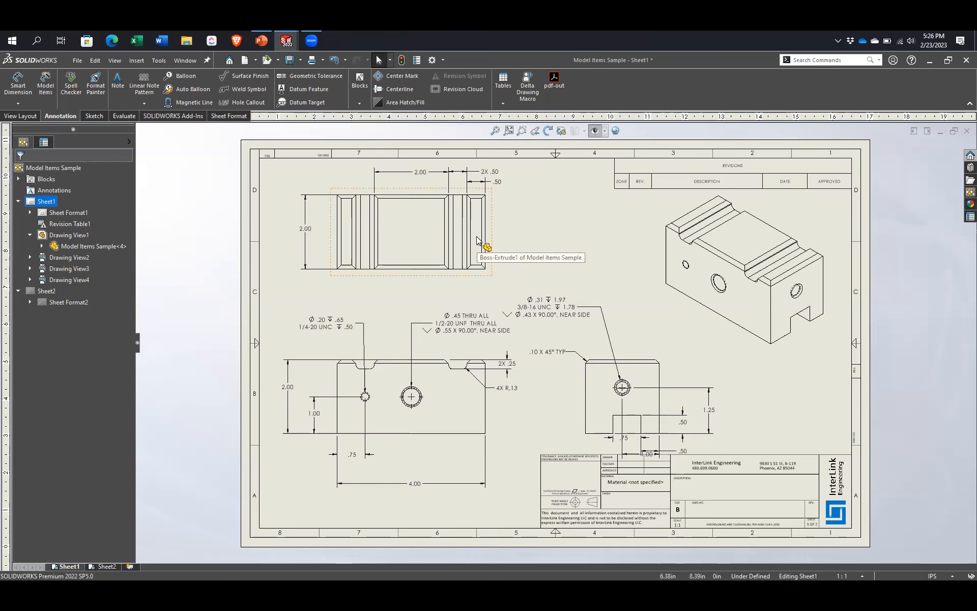
pyautogui.click(186, 61)
pyautogui.click(235, 156)
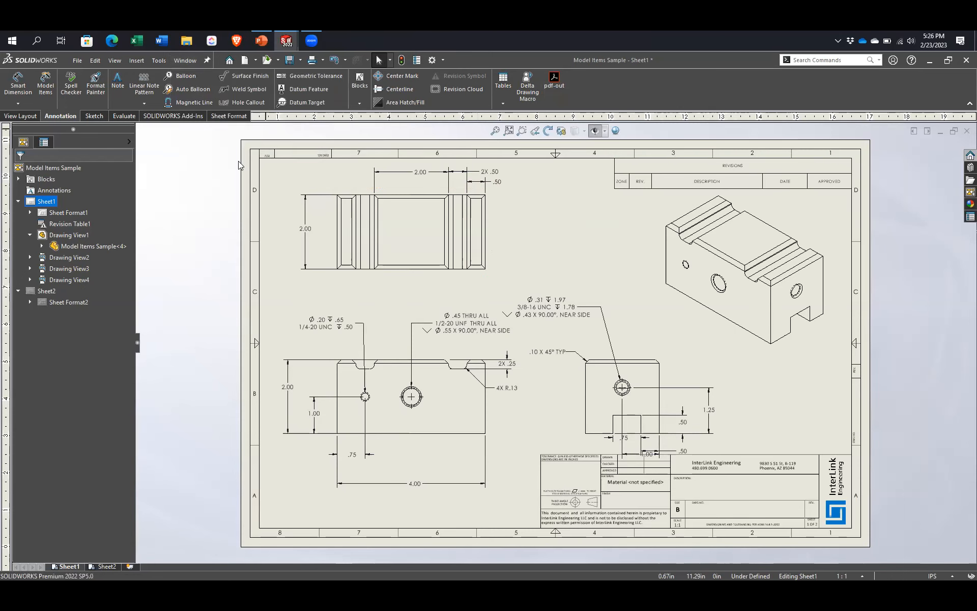
# Step: Switch to the PowerPoint slide show to review the Model Items tips and return to the SOLIDWORKS drawing
pyautogui.click(262, 41)
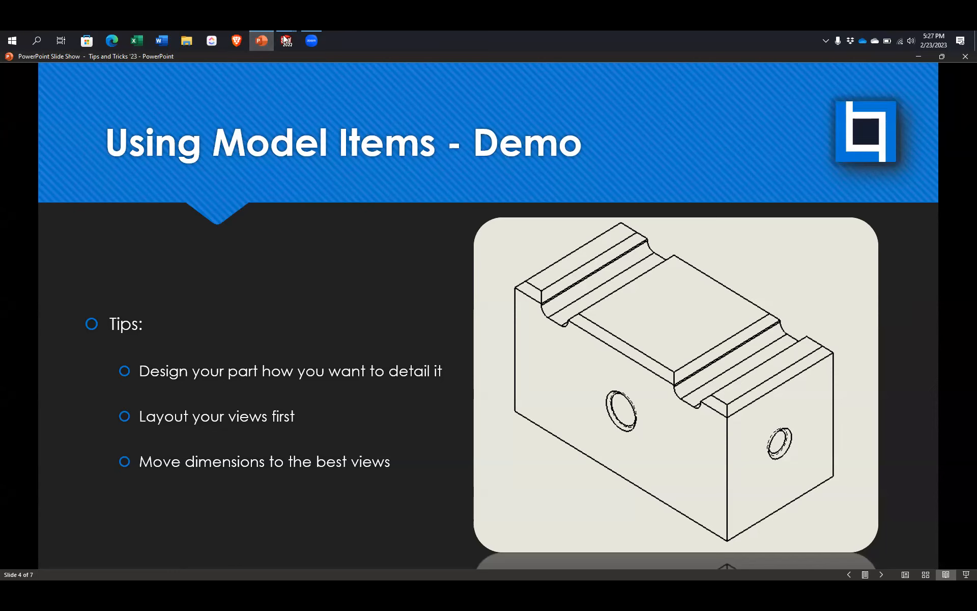
pyautogui.moveTo(291, 40)
pyautogui.click(336, 87)
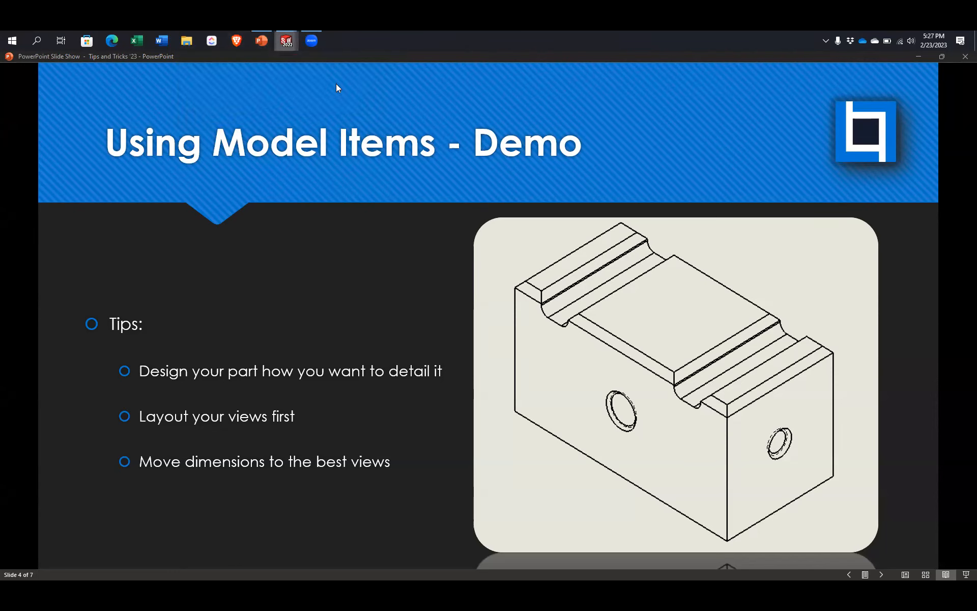
pyautogui.click(316, 91)
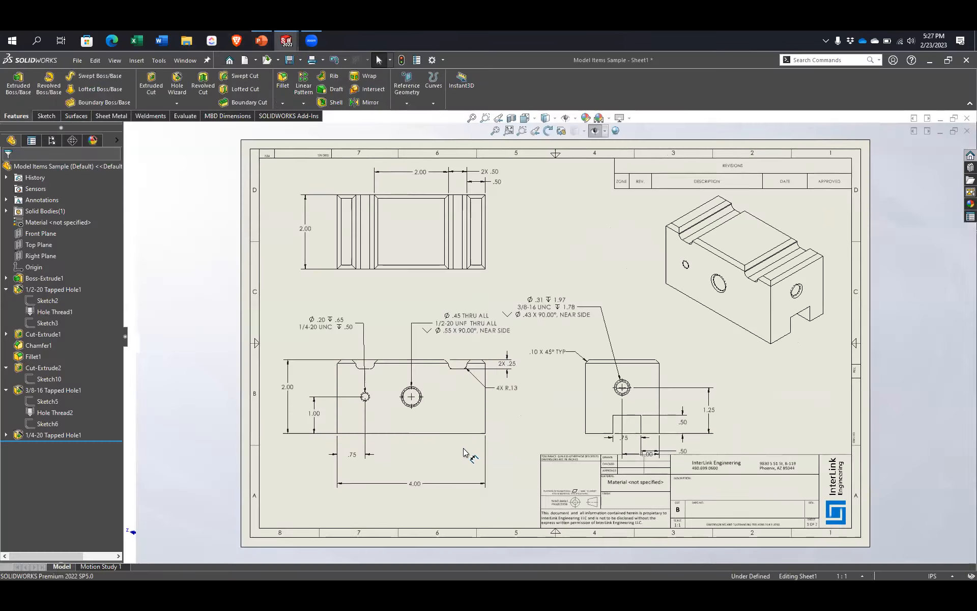
# Step: Move the horizontal .50 slot dimension below the right side view slightly upward, farther from the 1.00 dimension
pyautogui.scroll(-5, 663, 448)
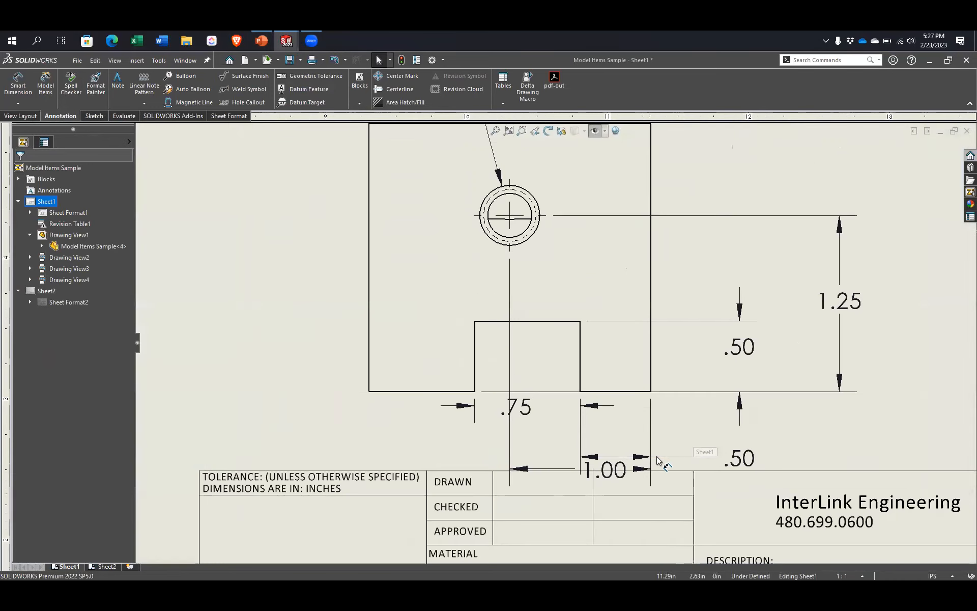
pyautogui.moveTo(664, 449); pyautogui.dragTo(670, 435)
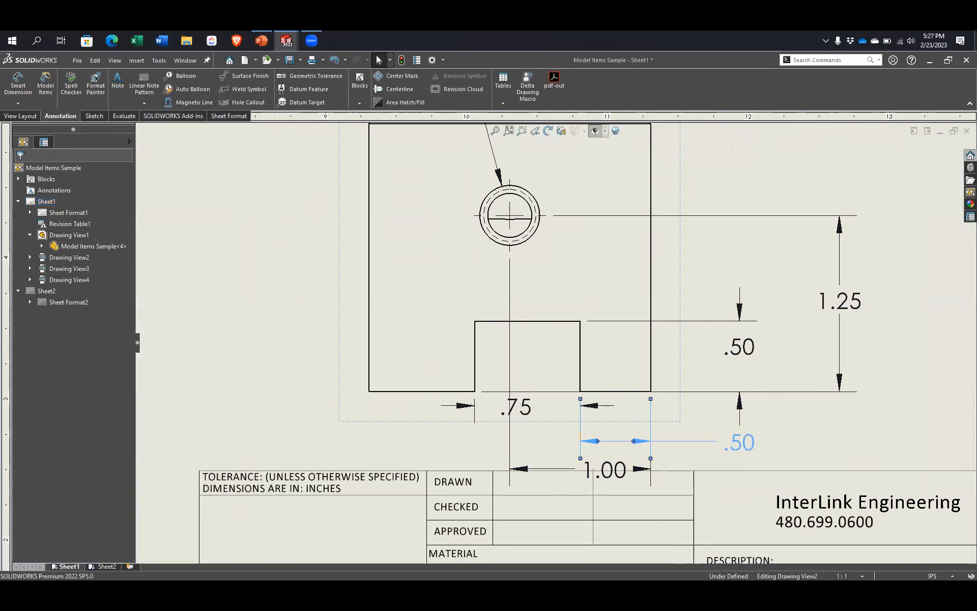
pyautogui.press('f')
# Step: Adjust the lower extension line of the front view's 2X .25 groove depth dimension so it starts clear of the part outline
pyautogui.scroll(-8, 448, 224)
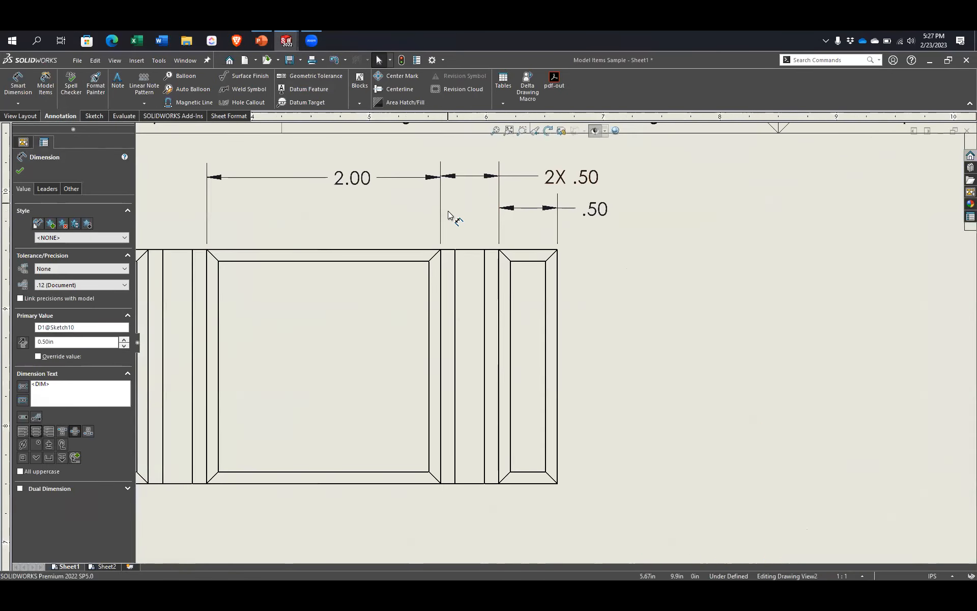
pyautogui.scroll(6, 430, 351)
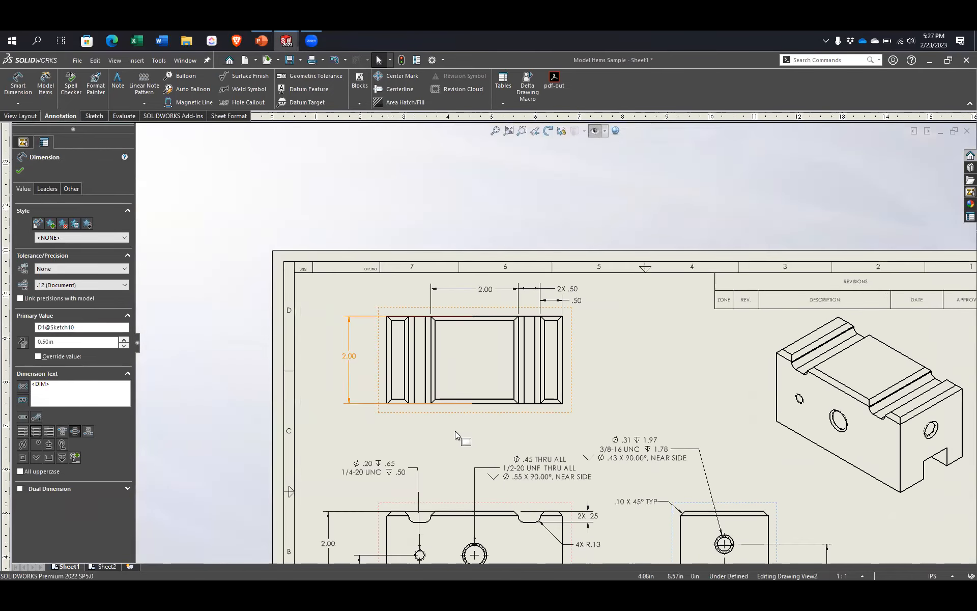
pyautogui.scroll(-5, 586, 514)
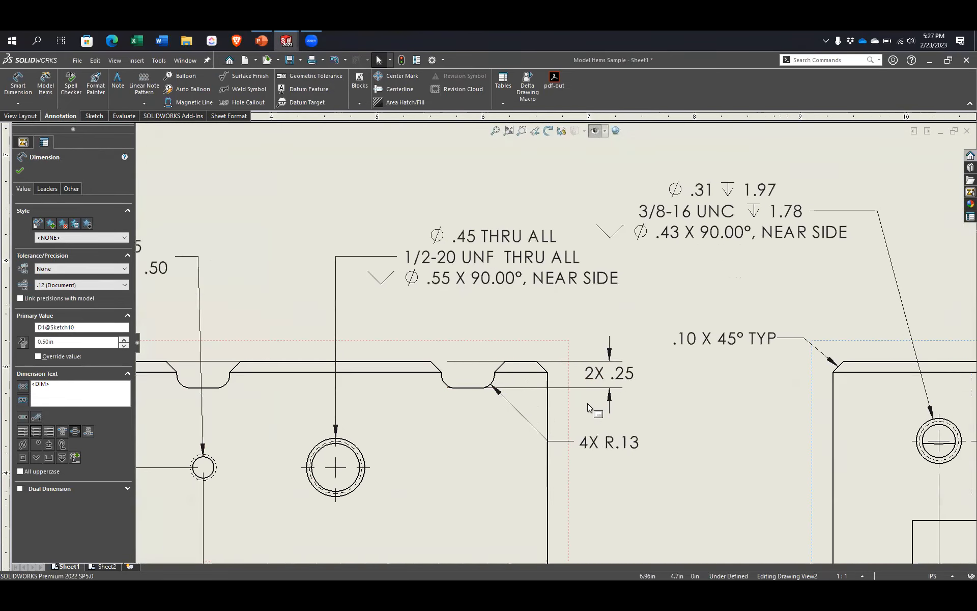
pyautogui.click(607, 375)
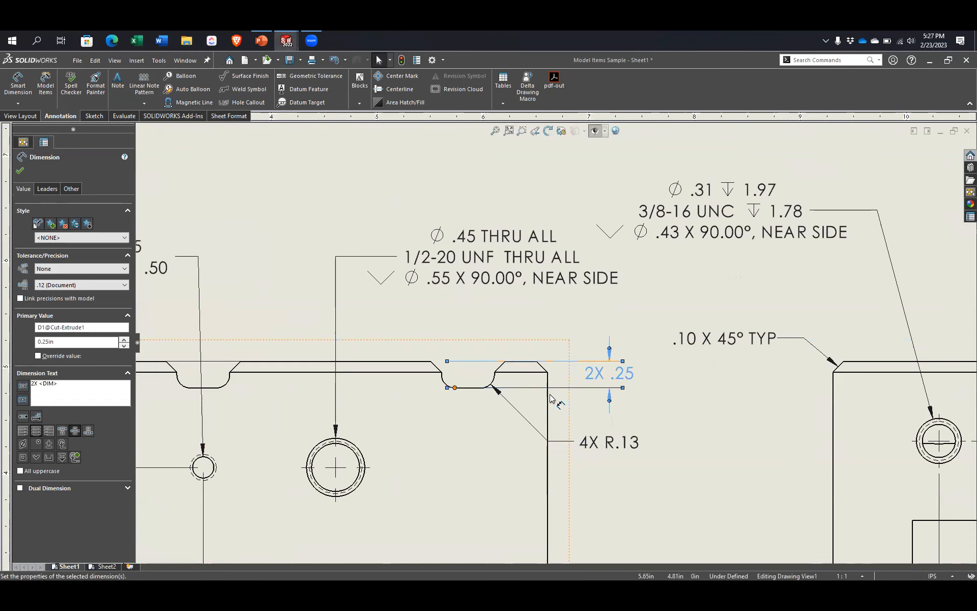
pyautogui.click(650, 419)
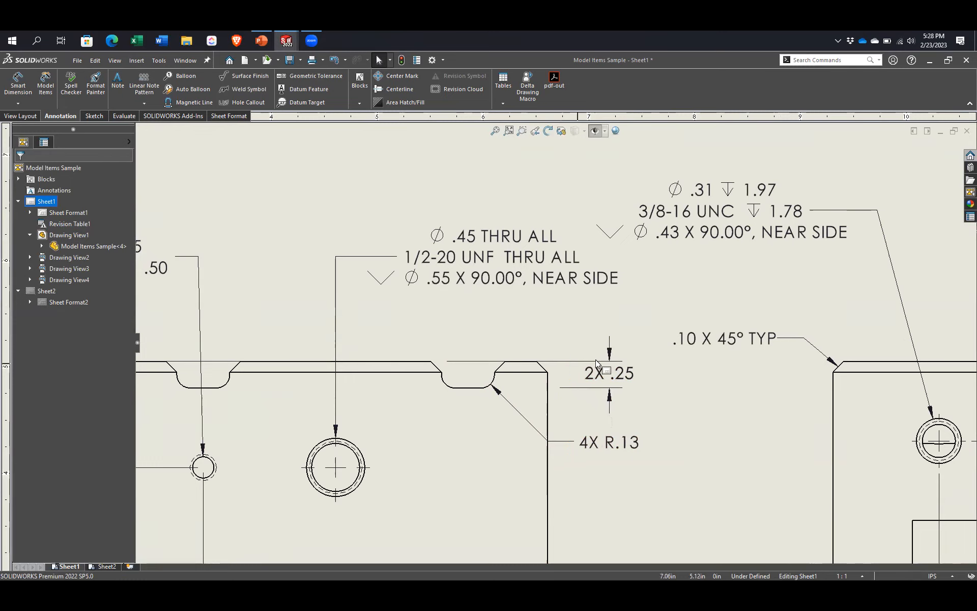
pyautogui.click(574, 396)
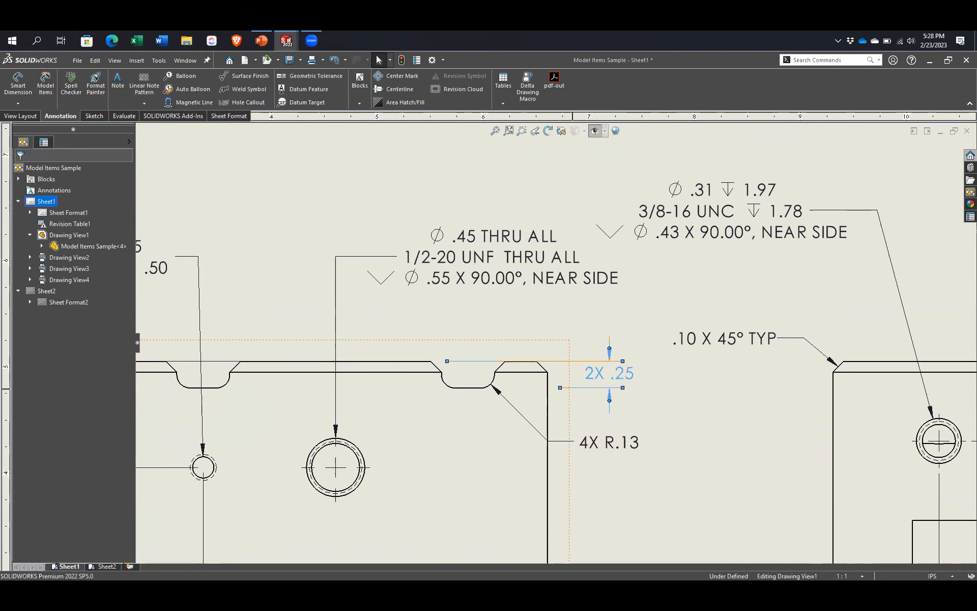
pyautogui.moveTo(559, 388); pyautogui.dragTo(490, 389)
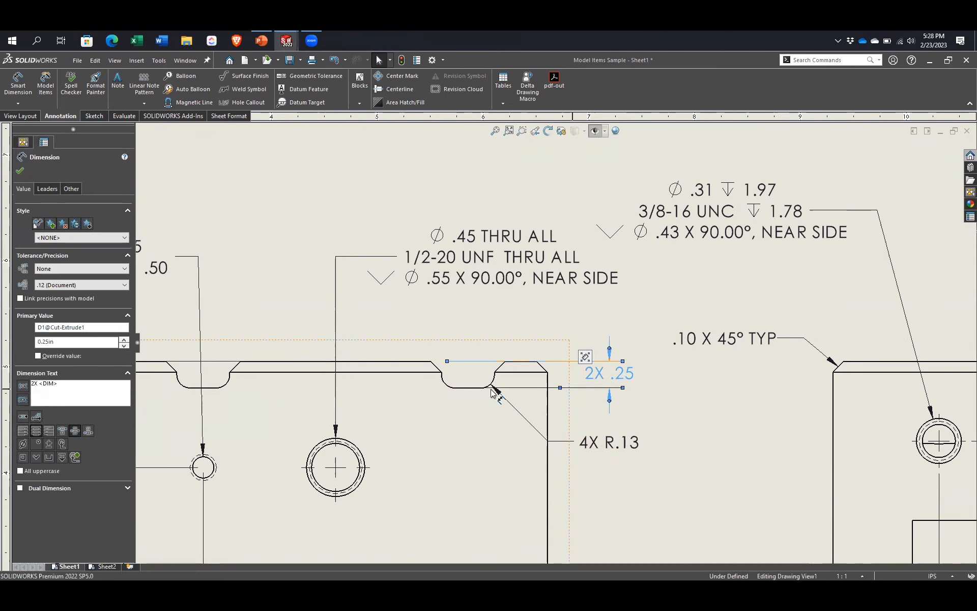
pyautogui.moveTo(562, 389); pyautogui.dragTo(562, 388)
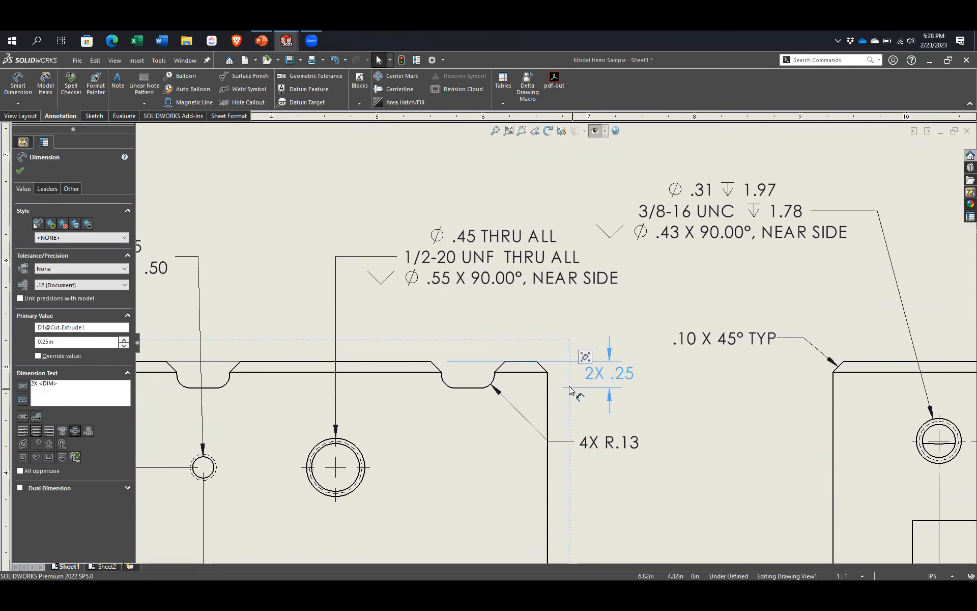
pyautogui.click(709, 422)
pyautogui.click(509, 131)
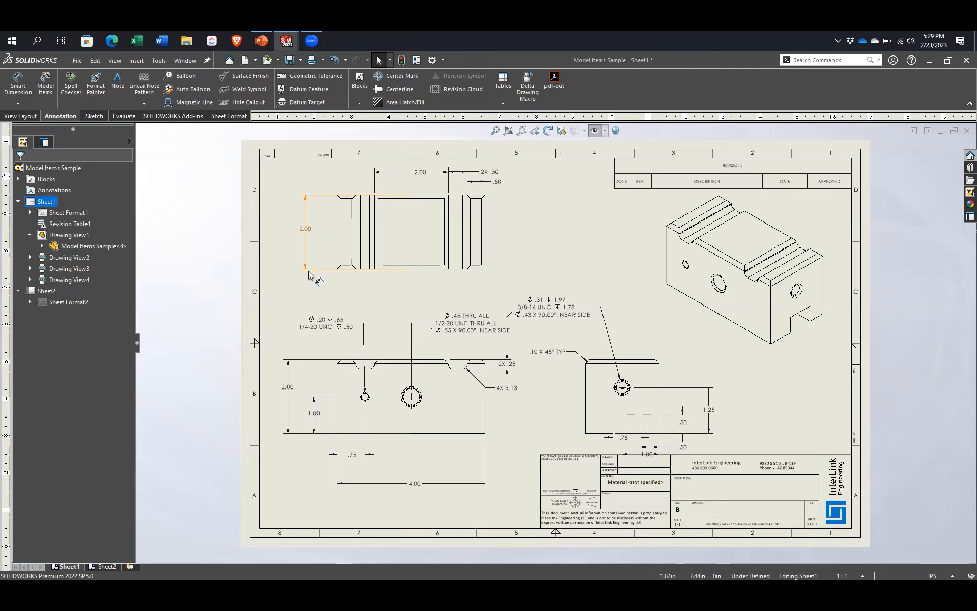
# Step: Delete the 2.00, 2X .50 and .50 dimensions above the top view together and undo the deletion
pyautogui.click(309, 275)
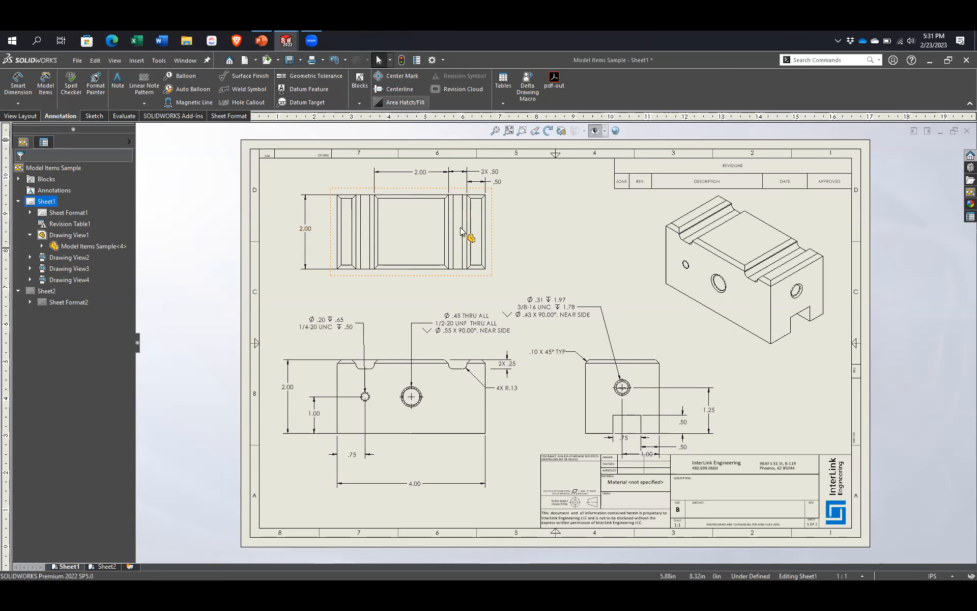
pyautogui.moveTo(512, 204); pyautogui.dragTo(363, 153)
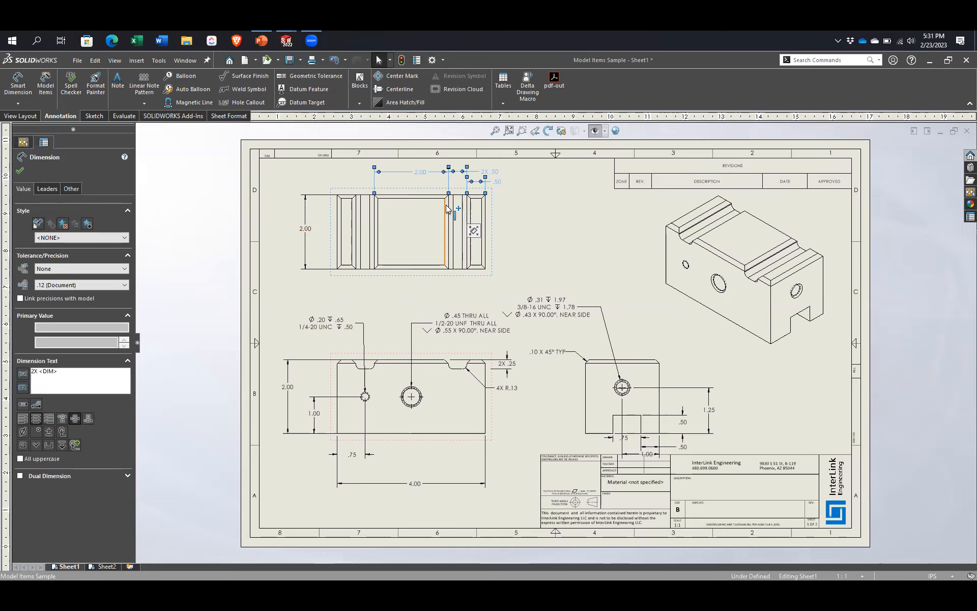
pyautogui.press('Delete')
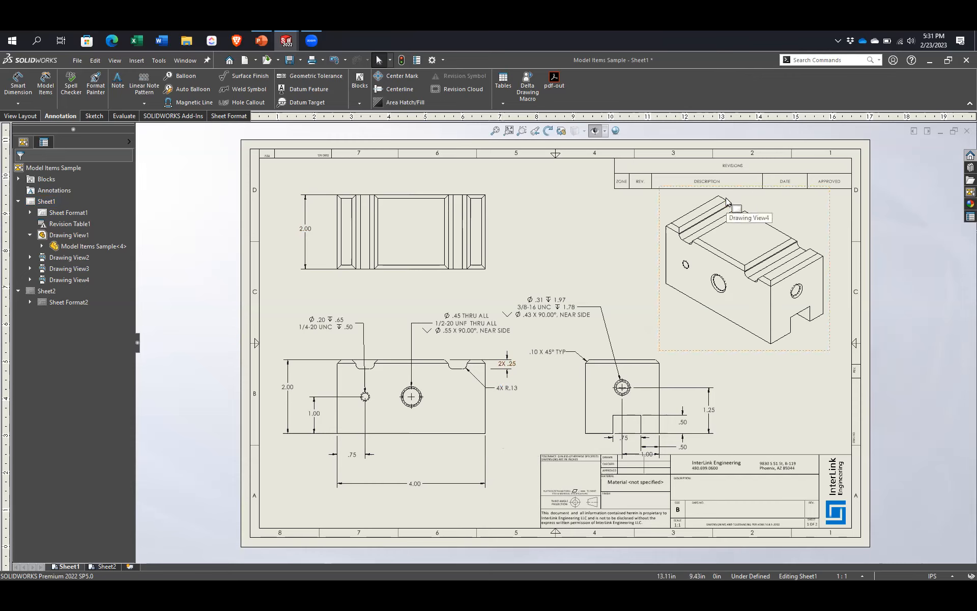
pyautogui.click(561, 268)
pyautogui.hotkey('ctrl', 'z')
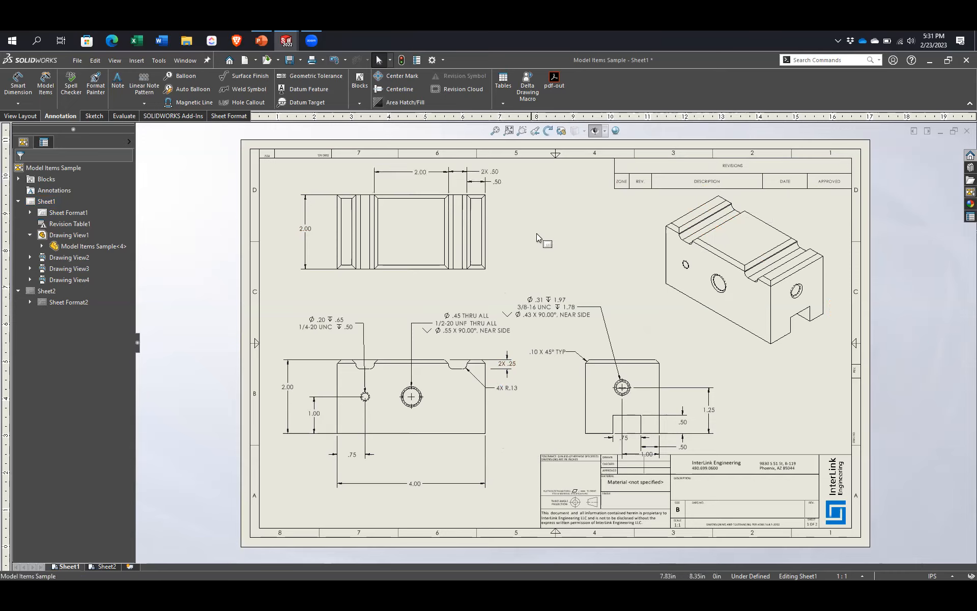
# Step: Set the isometric view's display style to Shaded With Edges and move the view slightly down on the sheet
pyautogui.moveTo(259, 38)
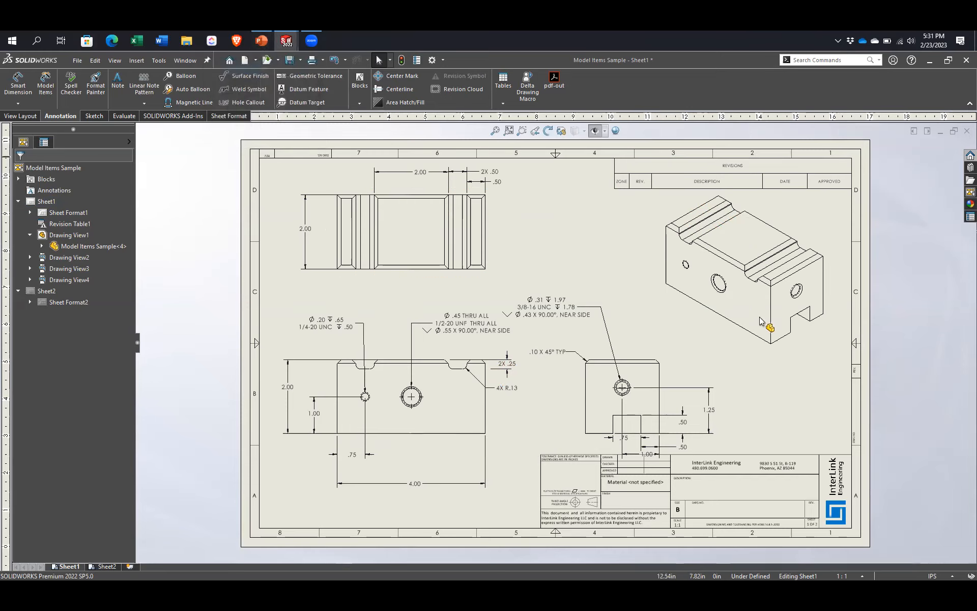
pyautogui.click(766, 351)
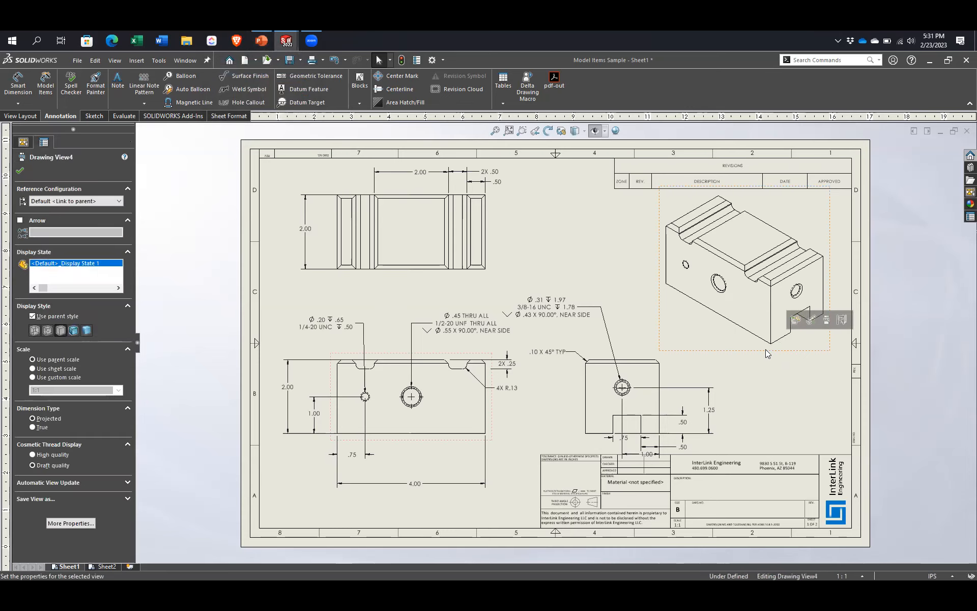
pyautogui.click(762, 373)
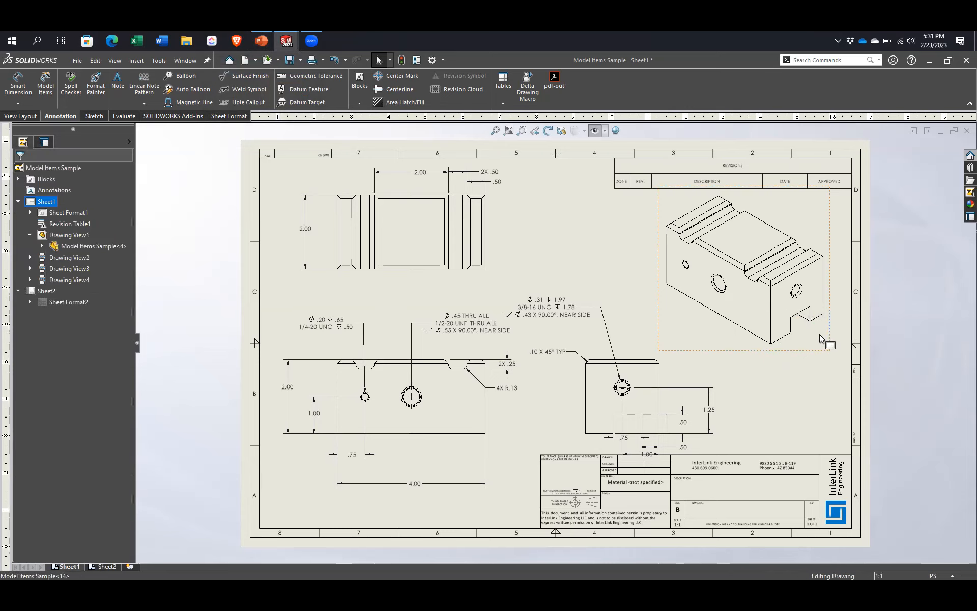
pyautogui.click(811, 339)
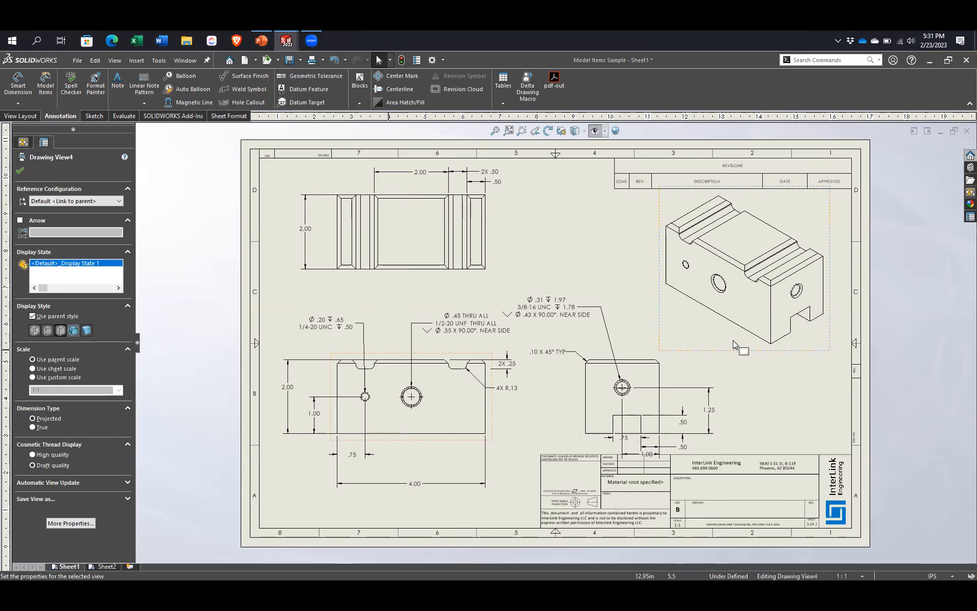
pyautogui.click(73, 330)
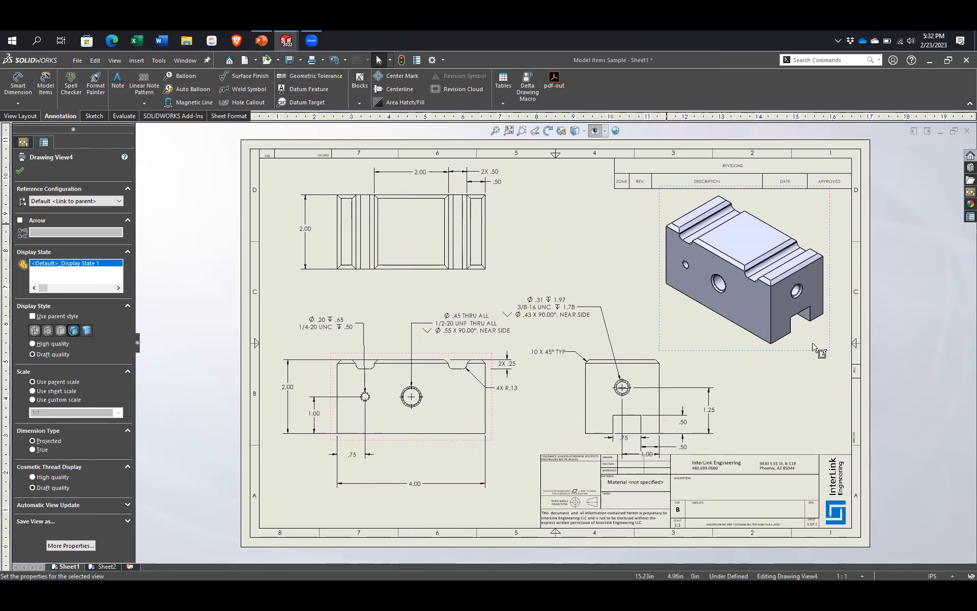
pyautogui.moveTo(818, 349); pyautogui.dragTo(818, 356)
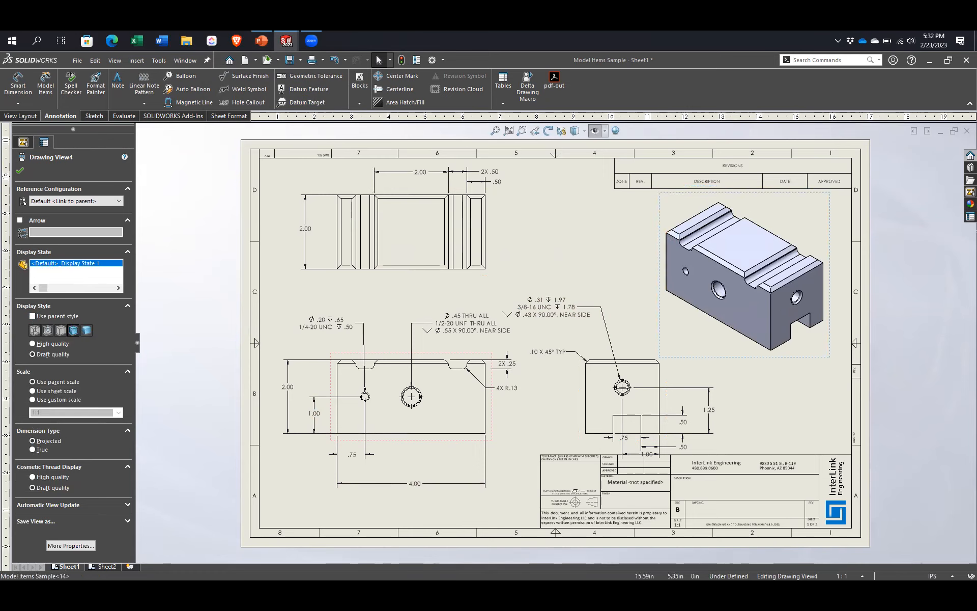
pyautogui.click(808, 386)
# Step: Try the Shaded, Hidden Lines Removed, Hidden Lines Visible and Wireframe styles on the isometric view and restore Shaded With Edges
pyautogui.click(687, 273)
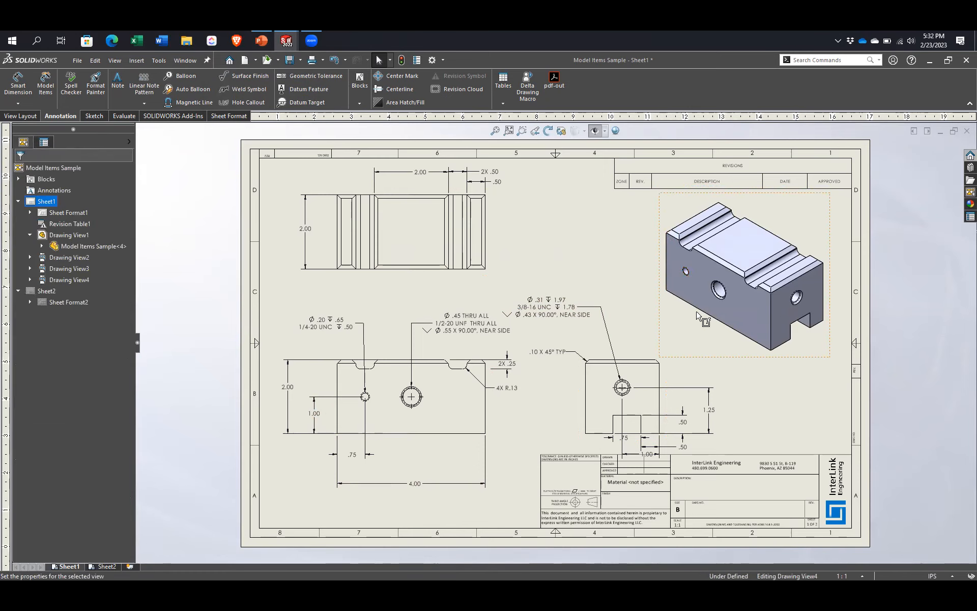
pyautogui.click(88, 331)
pyautogui.click(75, 331)
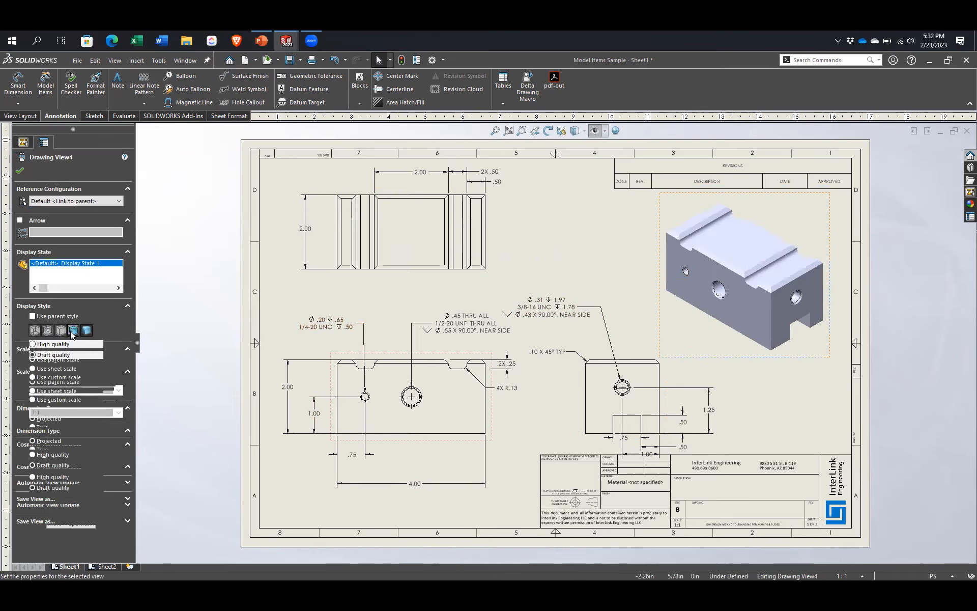
pyautogui.click(90, 330)
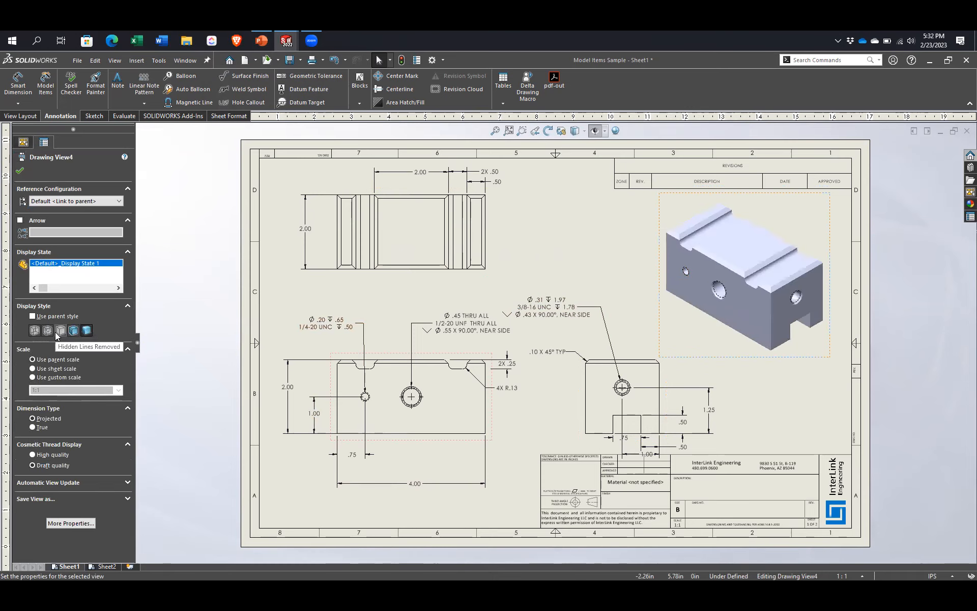
pyautogui.click(60, 330)
pyautogui.click(47, 331)
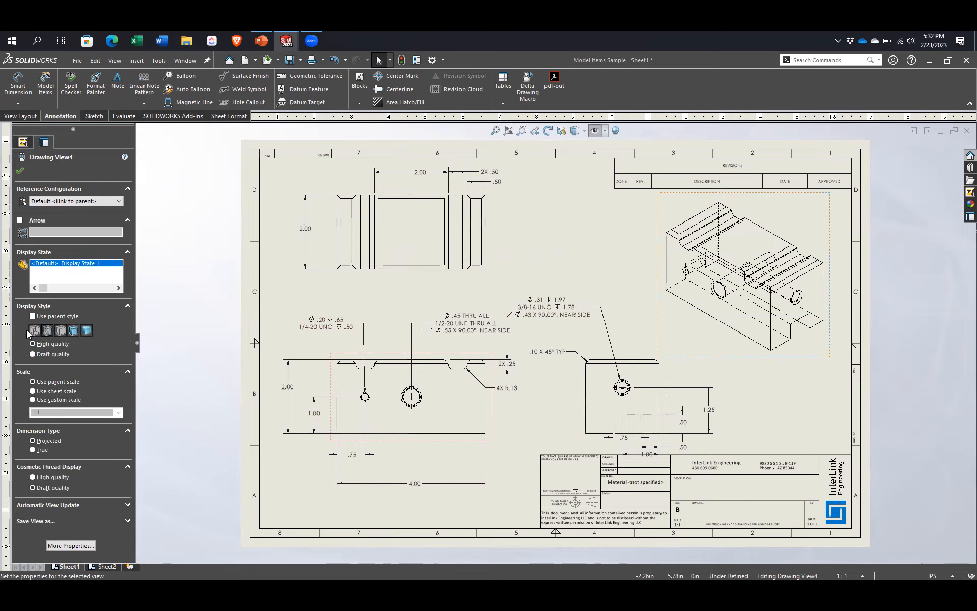
pyautogui.click(34, 331)
pyautogui.click(73, 330)
pyautogui.click(516, 227)
# Step: Set the top view's display style to Hidden Lines Visible
pyautogui.click(492, 227)
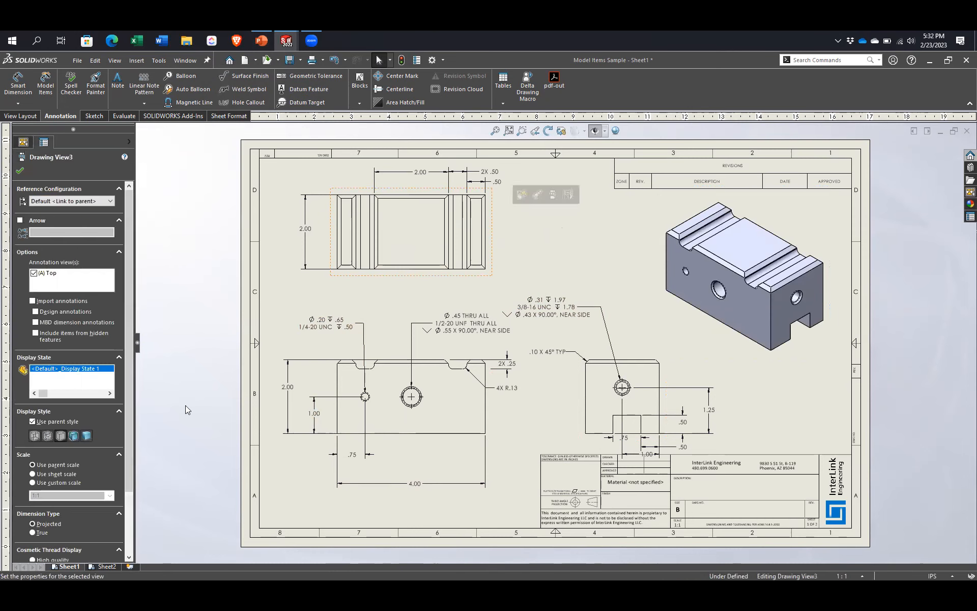
pyautogui.click(47, 435)
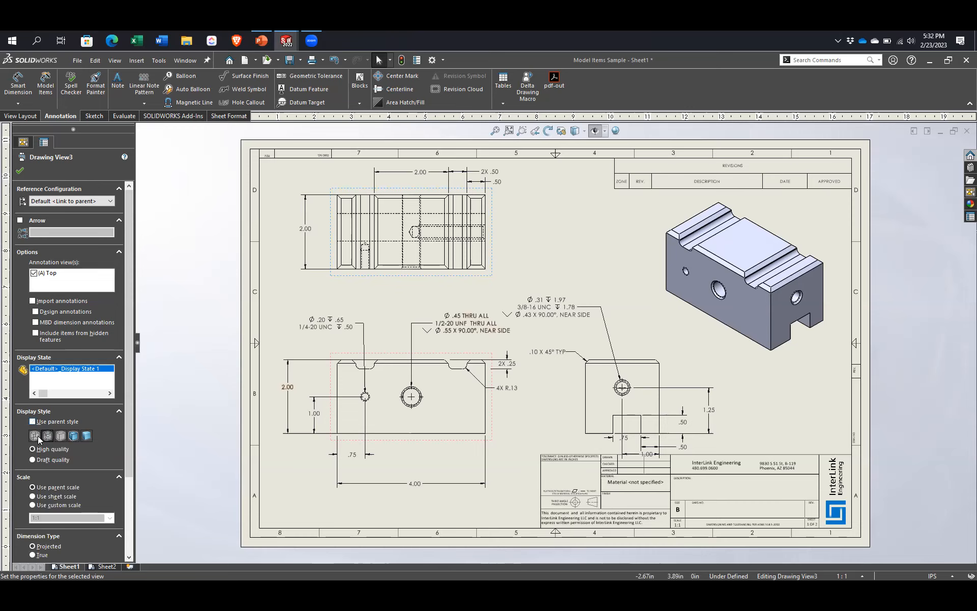
pyautogui.click(574, 222)
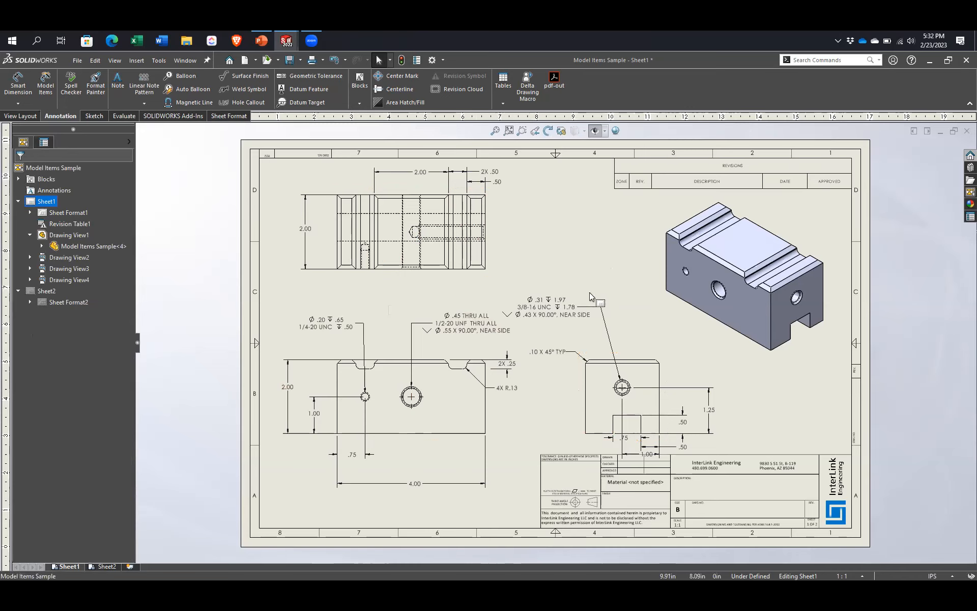
# Step: Try the Hidden Lines Visible style on the front view and restore Hidden Lines Removed
pyautogui.click(497, 416)
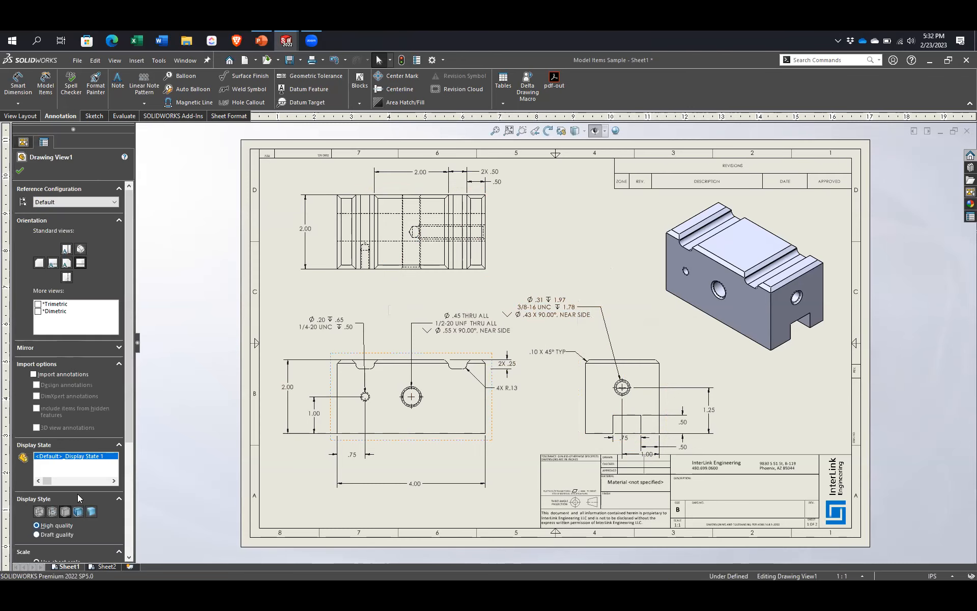
pyautogui.click(329, 372)
pyautogui.click(53, 511)
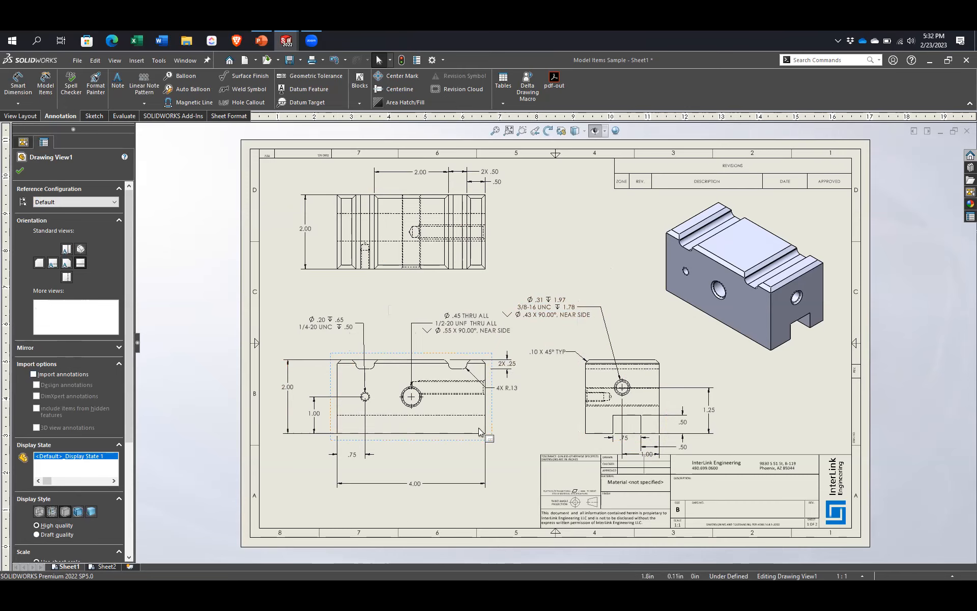
pyautogui.click(633, 280)
pyautogui.click(495, 426)
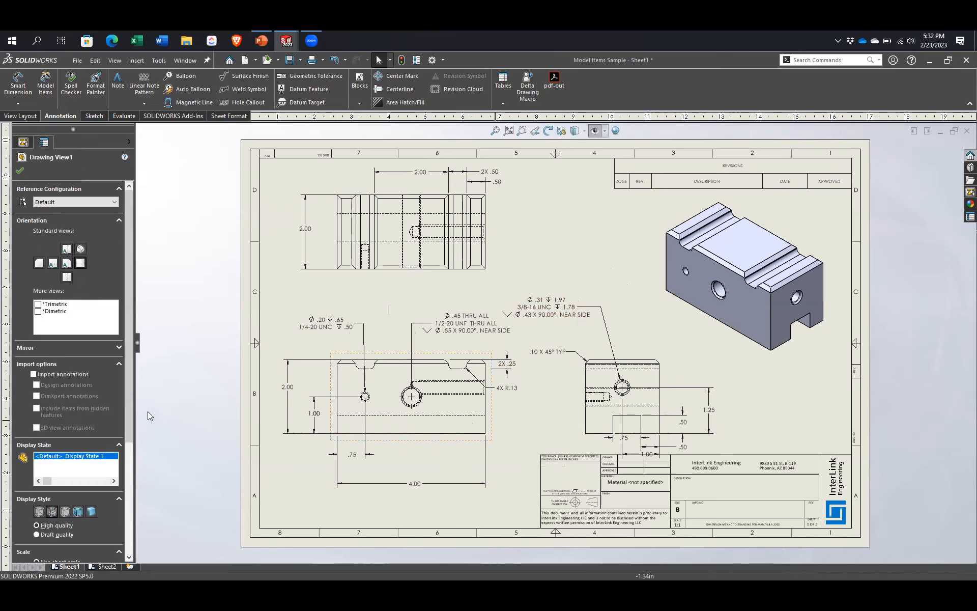
pyautogui.click(472, 440)
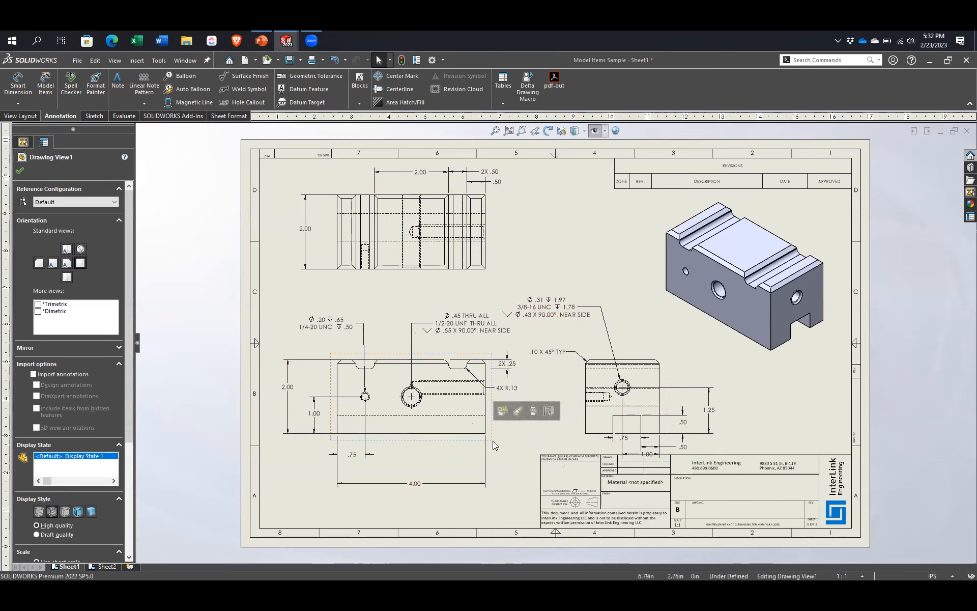
pyautogui.click(66, 511)
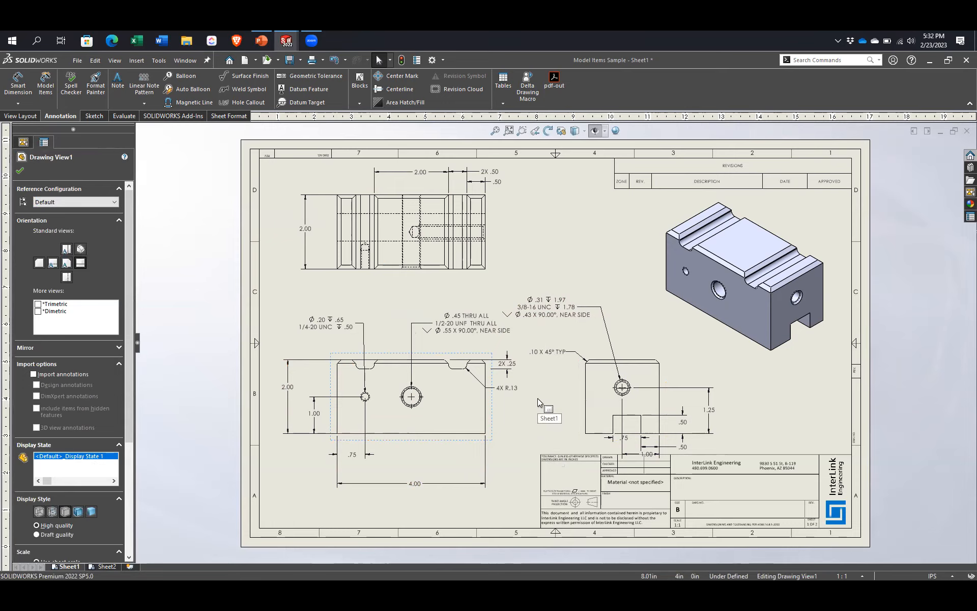
# Step: Try the shaded styles and Hidden Lines Removed on the front view and settle on Hidden Lines Visible
pyautogui.click(492, 426)
pyautogui.click(90, 510)
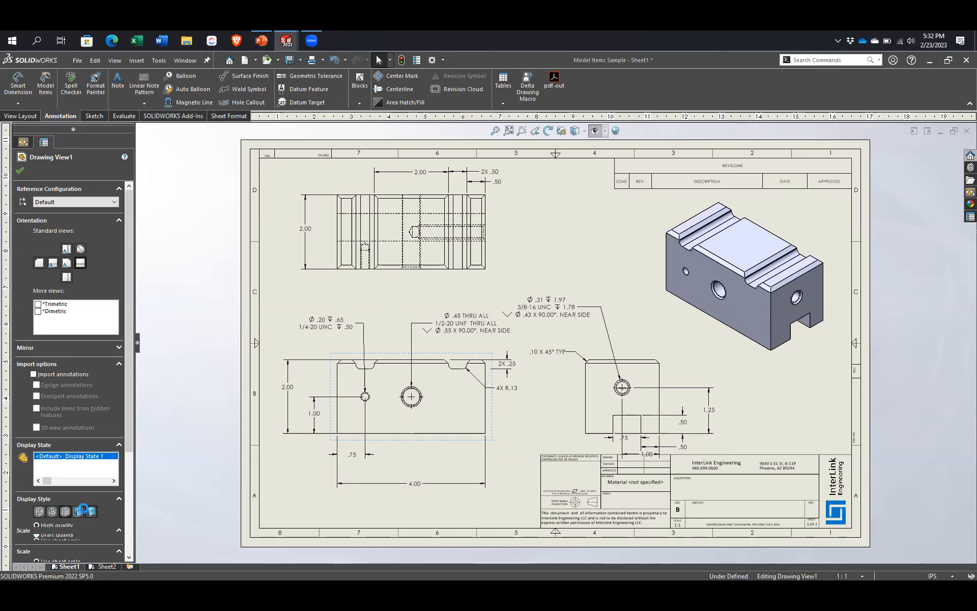
pyautogui.click(79, 509)
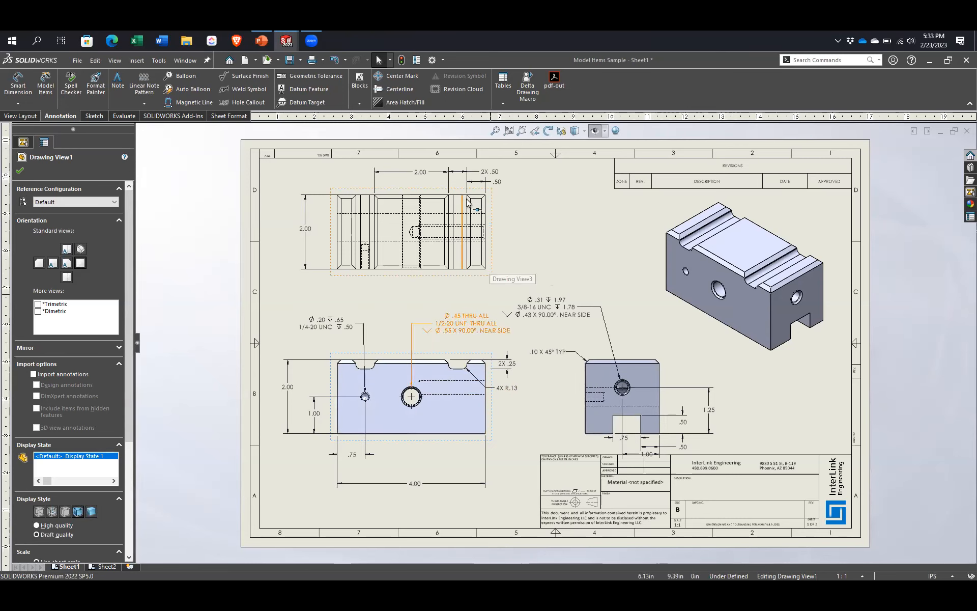
pyautogui.click(65, 512)
pyautogui.click(52, 511)
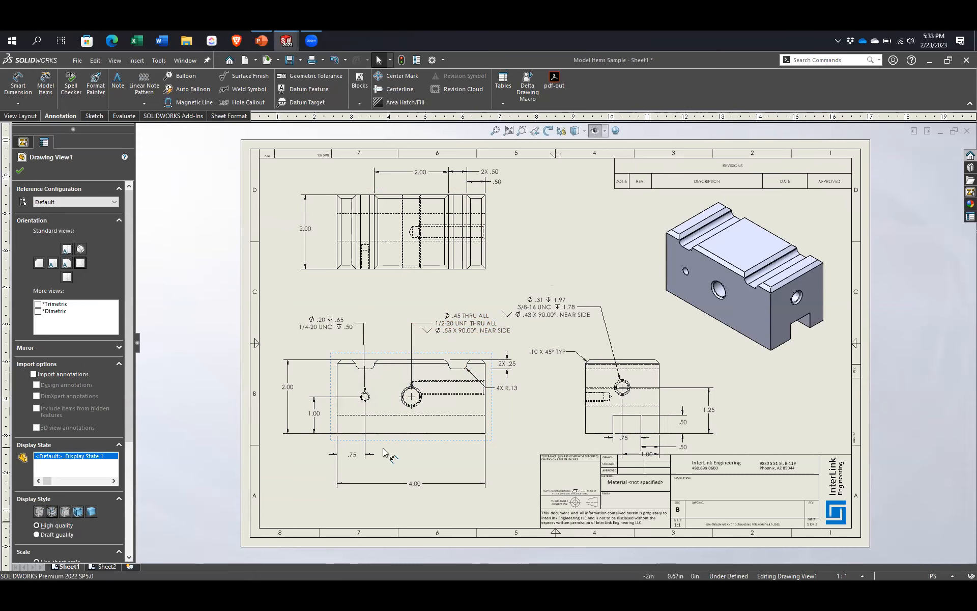
# Step: Set the top view's display style to Hidden Lines Removed
pyautogui.click(496, 239)
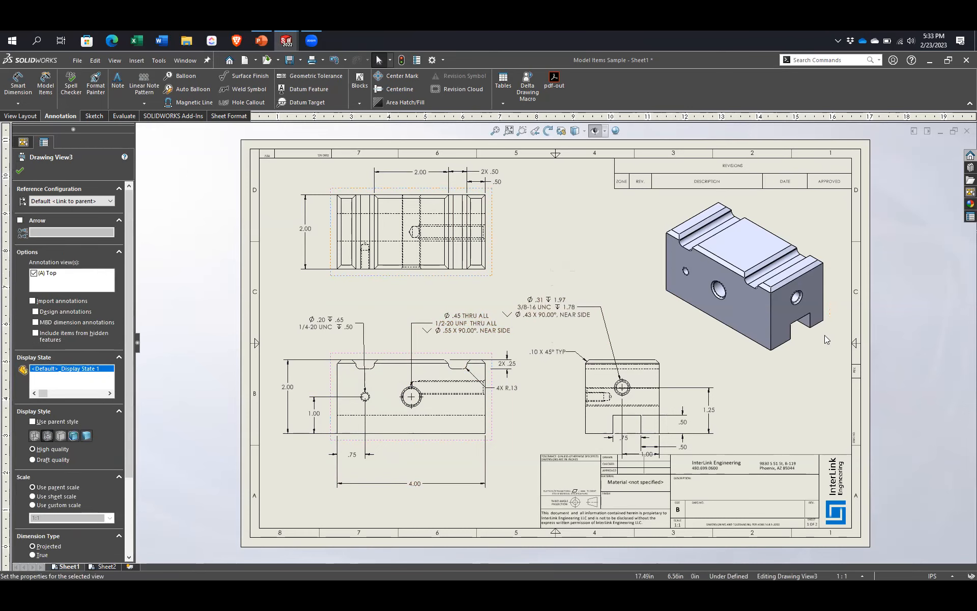
pyautogui.click(61, 435)
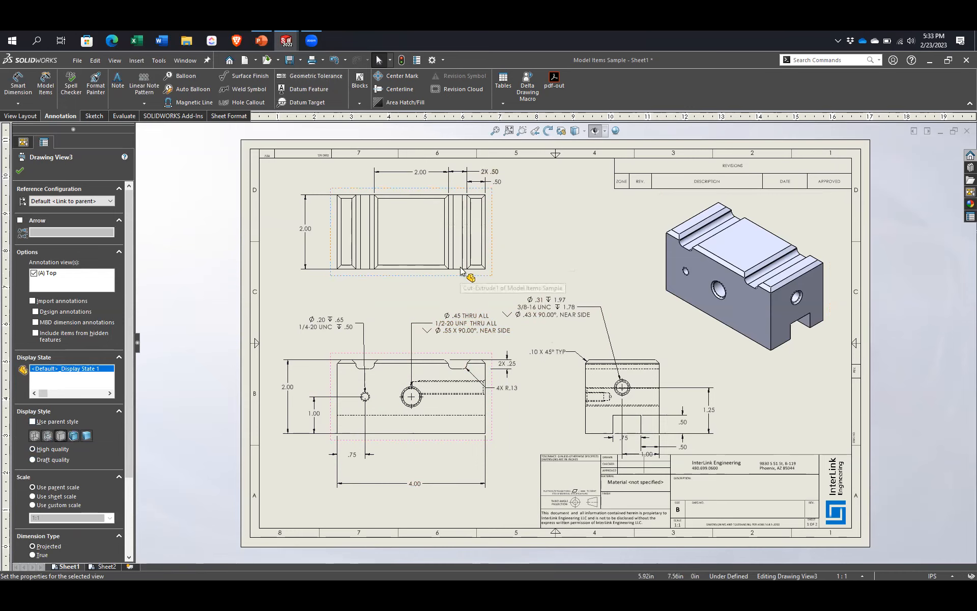
# Step: Switch to the PowerPoint slide show and advance to the Misc. Tips and Tricks slide
pyautogui.moveTo(258, 37)
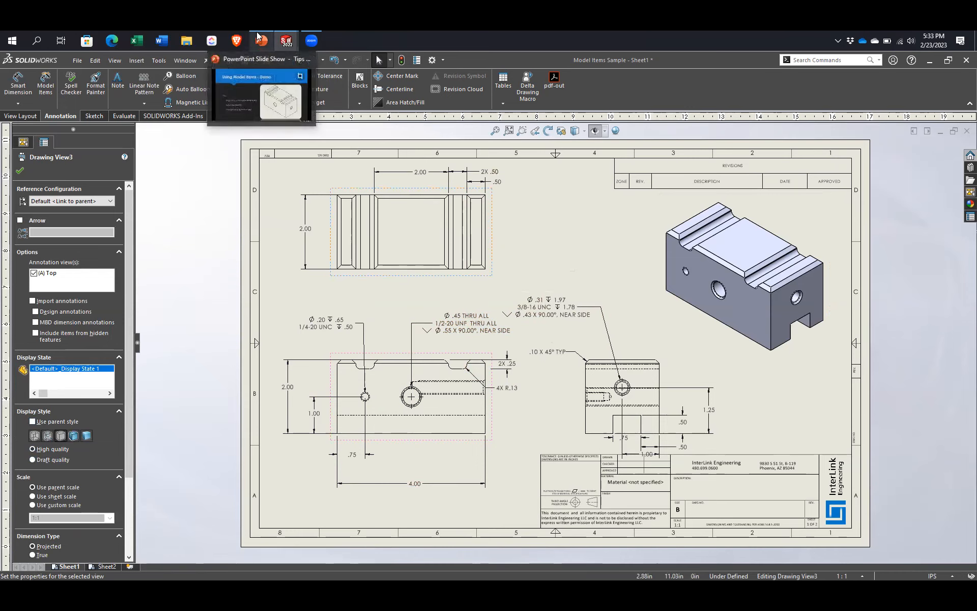
pyautogui.click(260, 39)
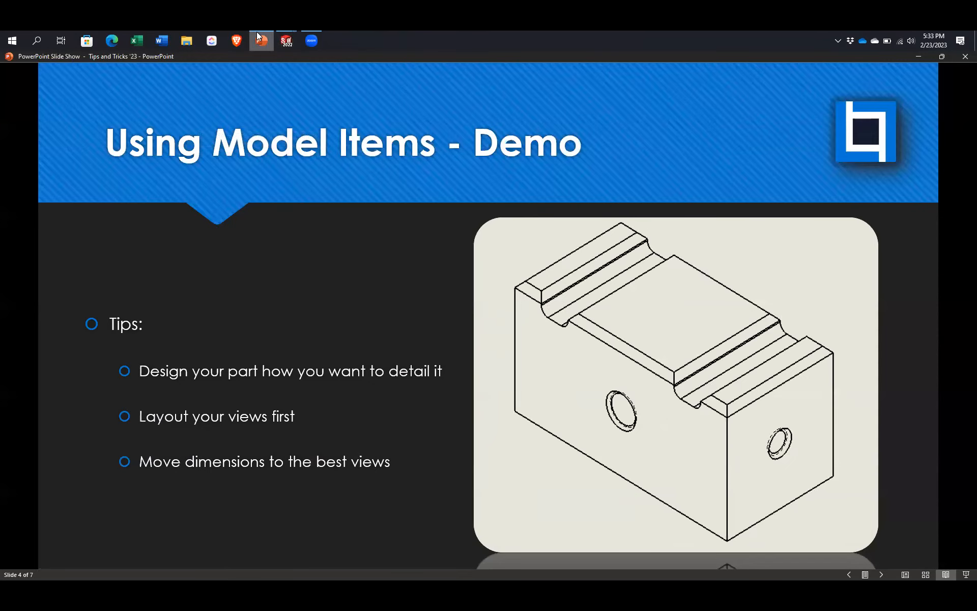
pyautogui.press('Right')
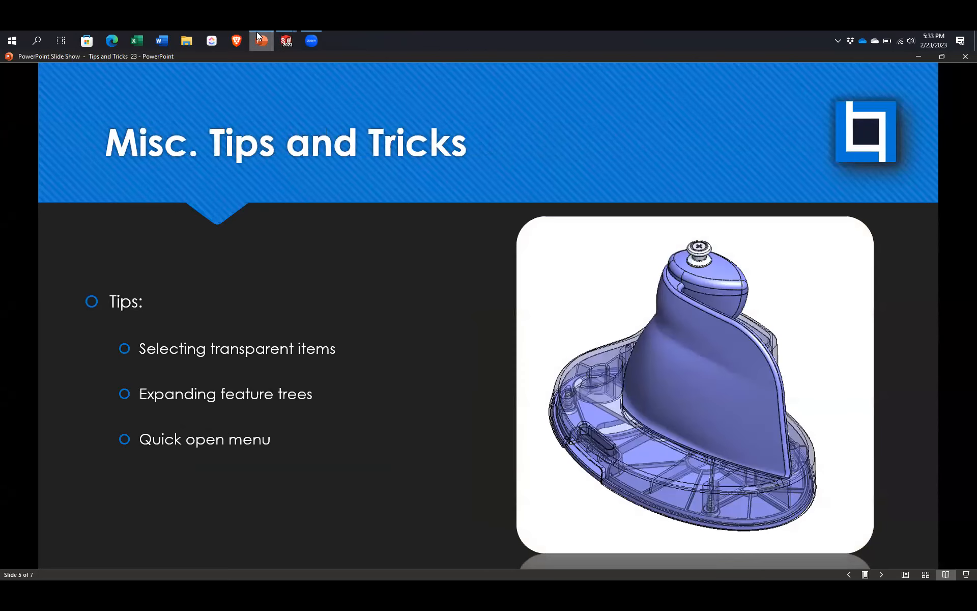
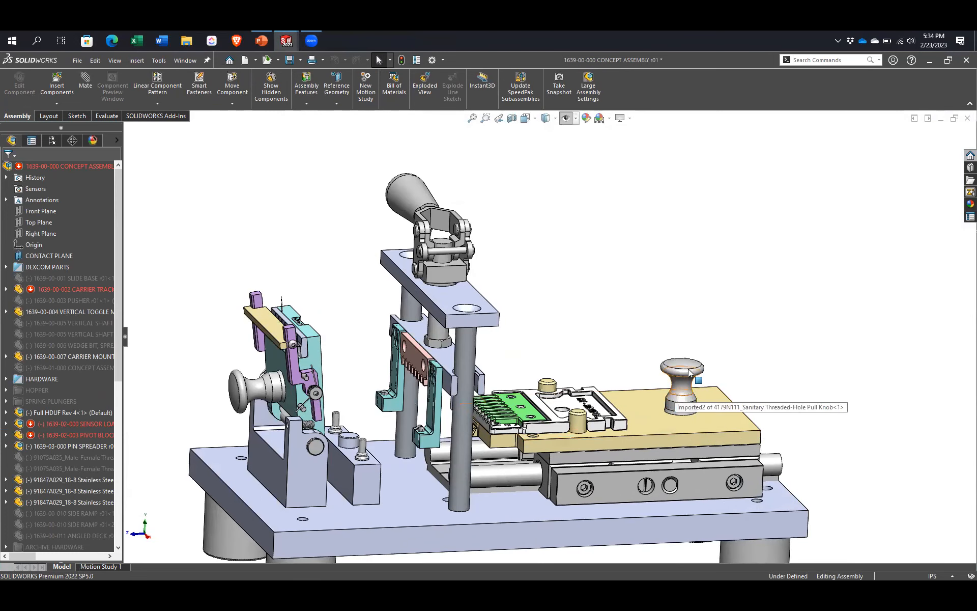
# Step: Make the threaded-hole pull knob on the carrier mount plate transparent
pyautogui.rightClick(671, 395)
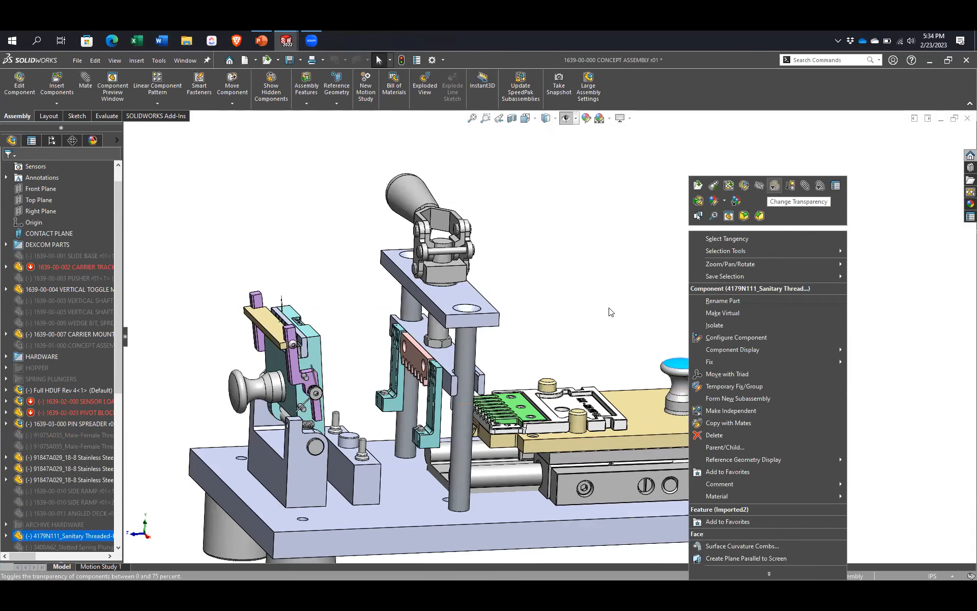
pyautogui.click(774, 186)
pyautogui.scroll(-1, 728, 397)
pyautogui.scroll(1, 723, 375)
pyautogui.moveTo(723, 375); pyautogui.dragTo(623, 310, button='middle')
# Step: Select the carrier mount plate through the transparent knob, clear it, and repeatedly select and clear the knob's own top face
pyautogui.click(623, 308)
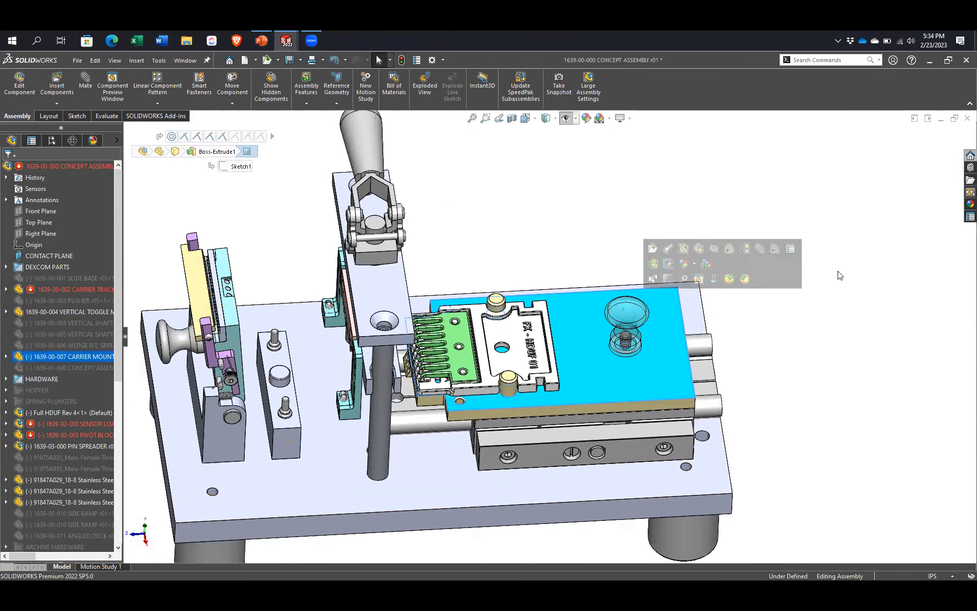
pyautogui.click(780, 341)
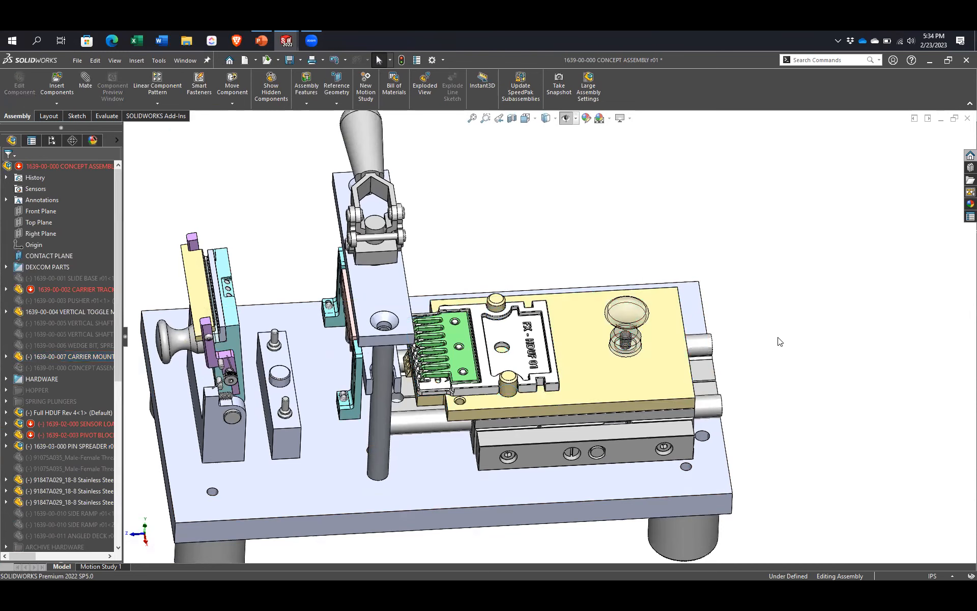
pyautogui.click(632, 309)
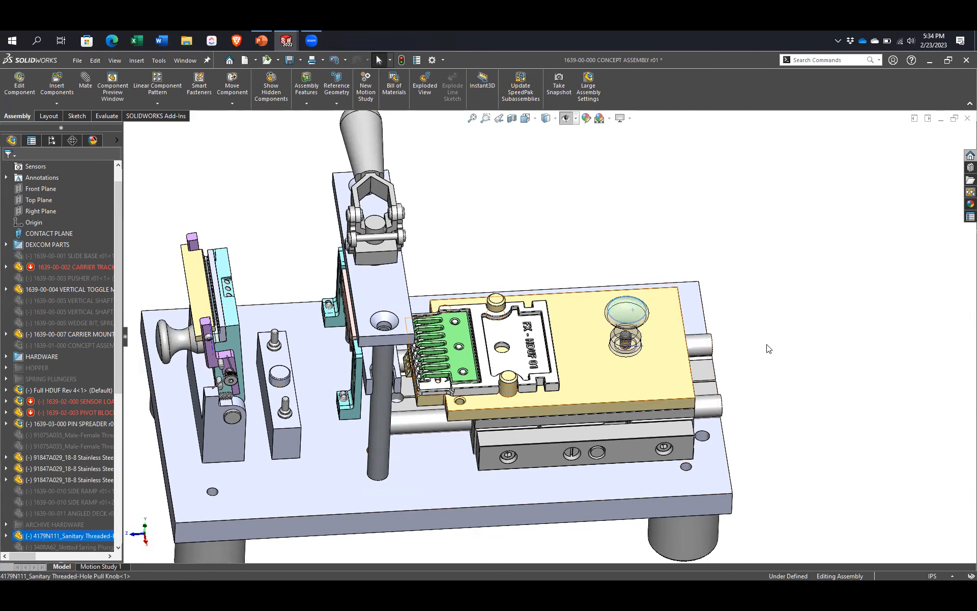
pyautogui.click(740, 342)
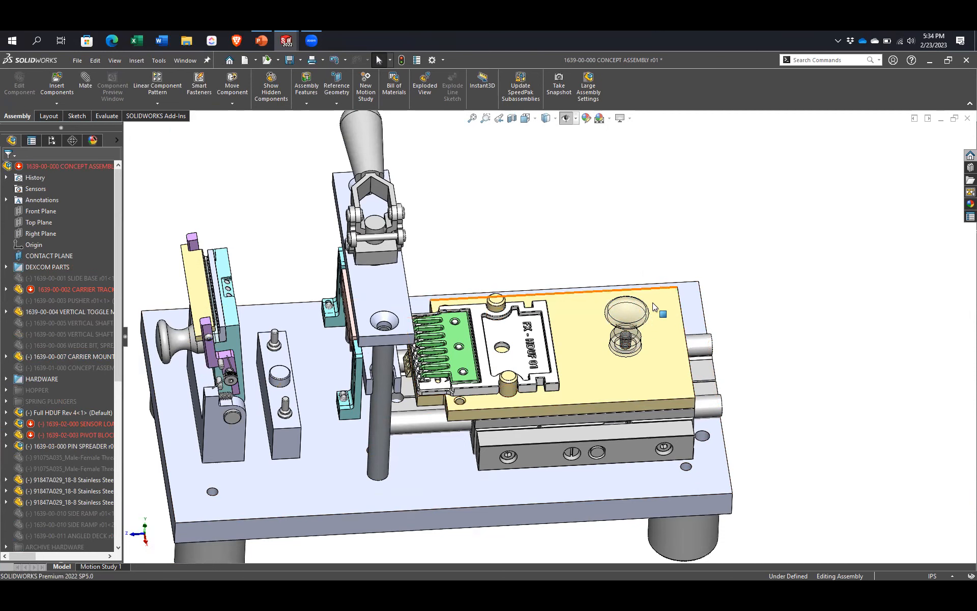
pyautogui.click(626, 314)
pyautogui.click(810, 370)
pyautogui.click(626, 311)
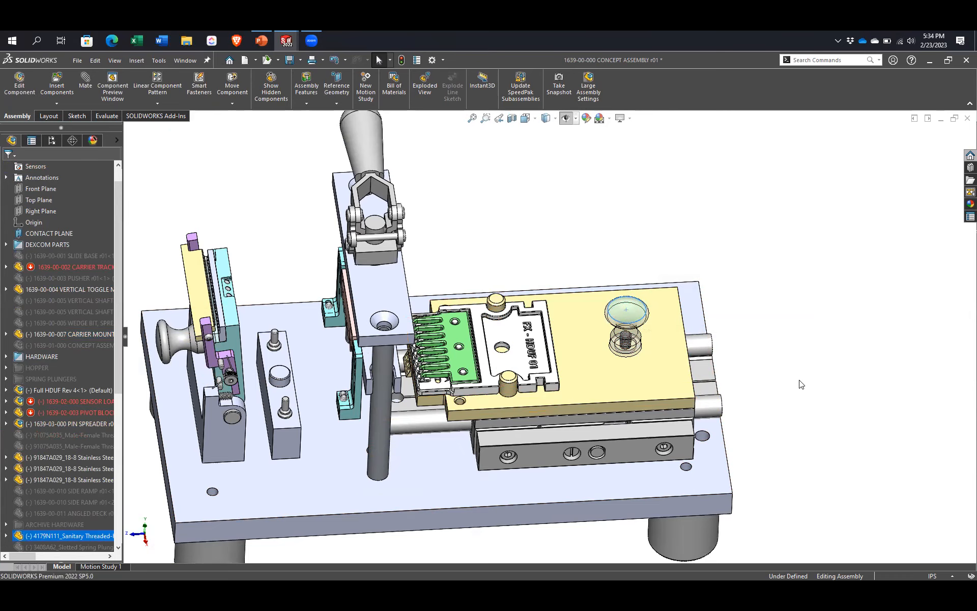
pyautogui.click(737, 374)
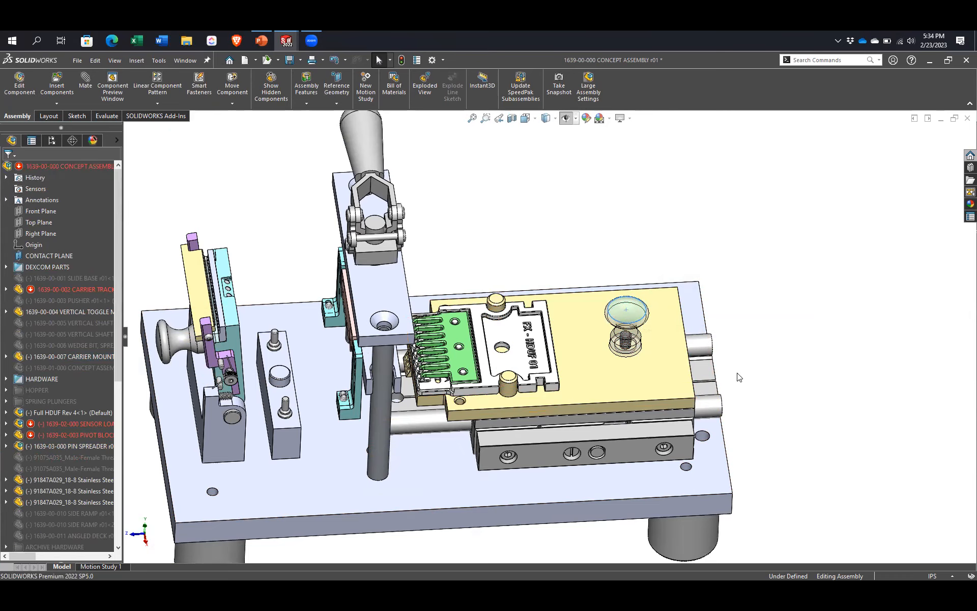
# Step: Select the transparent knob's neck face and top edge from a side view where no part lies behind them
pyautogui.moveTo(596, 359); pyautogui.dragTo(630, 309, button='middle')
pyautogui.scroll(-3, 607, 361)
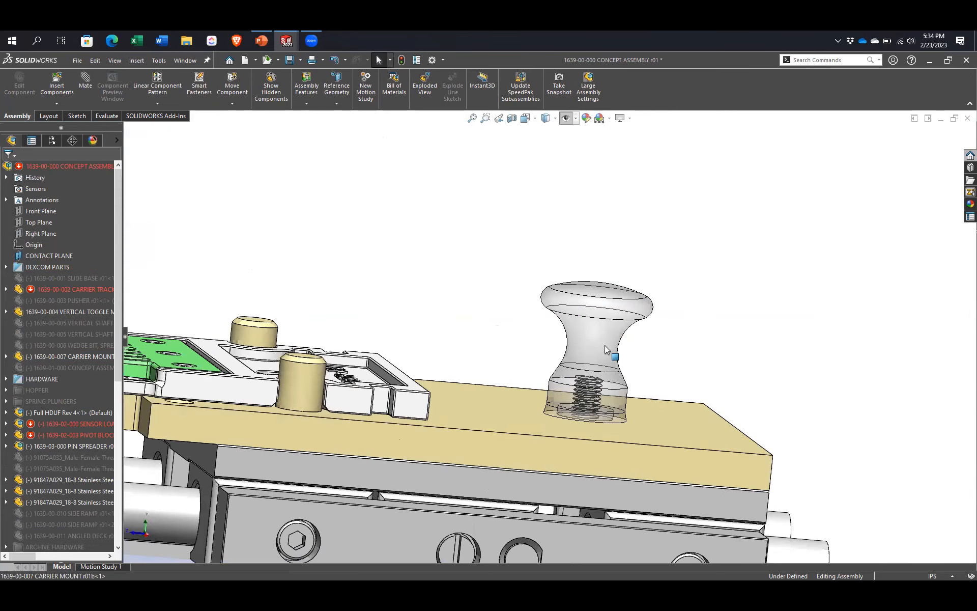
pyautogui.scroll(-2, 595, 334)
pyautogui.click(593, 330)
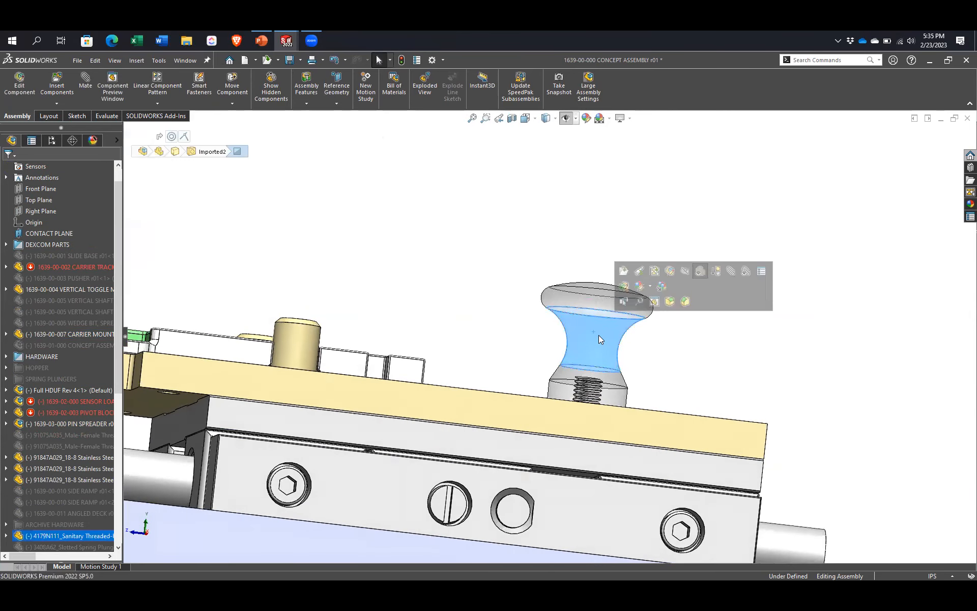
pyautogui.click(590, 296)
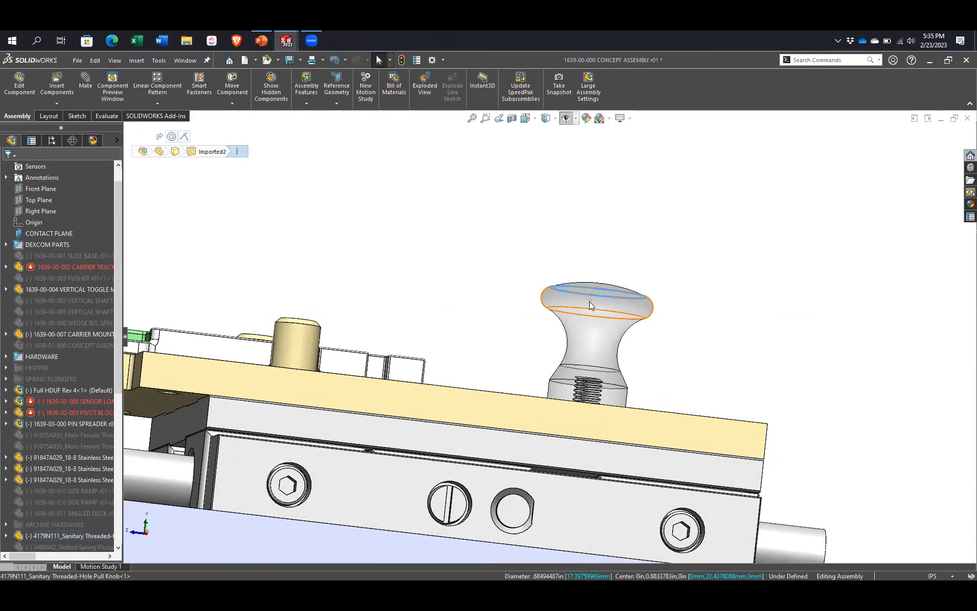
pyautogui.moveTo(596, 318); pyautogui.dragTo(568, 398, button='middle')
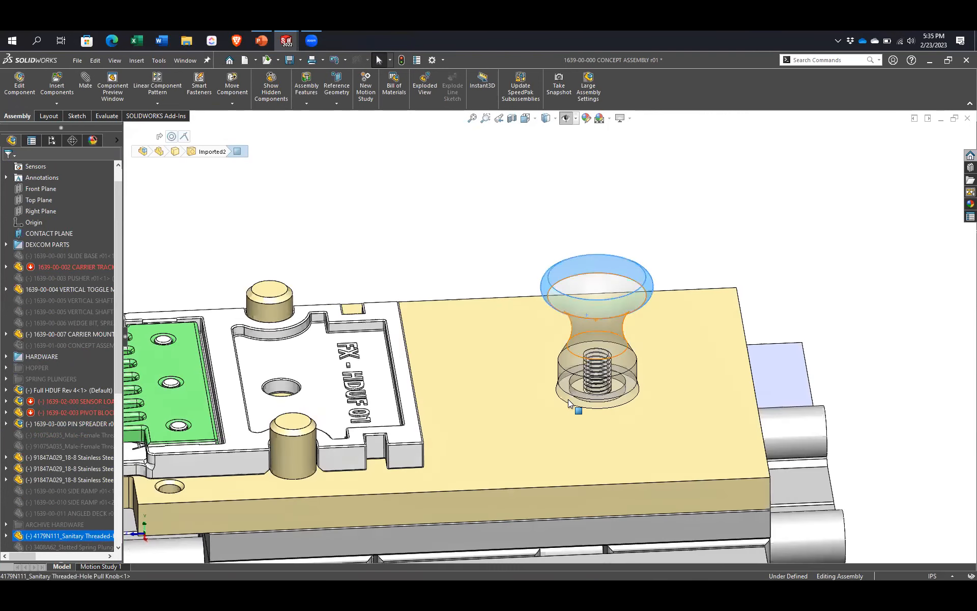
# Step: Test selecting and clearing the transparent knob's top face with the carrier mount plate behind it
pyautogui.click(731, 283)
pyautogui.moveTo(731, 283); pyautogui.dragTo(569, 339, button='middle')
pyautogui.click(569, 339)
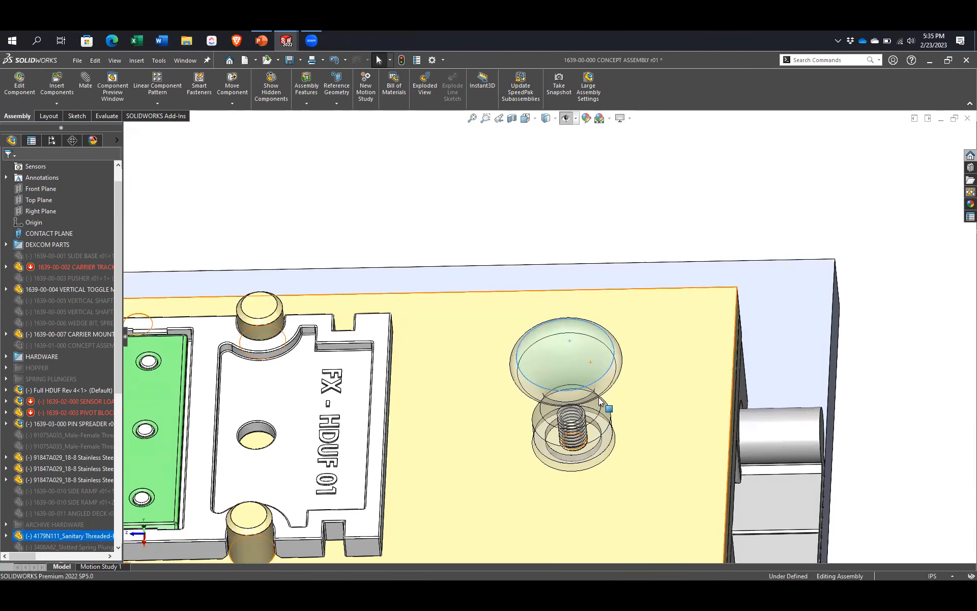
pyautogui.click(858, 363)
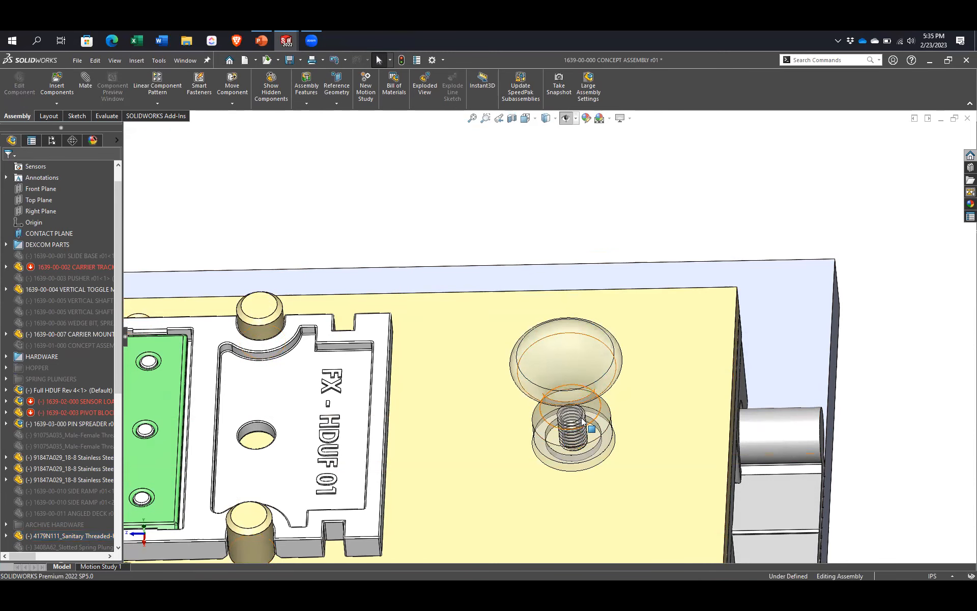
pyautogui.click(562, 341)
pyautogui.moveTo(616, 392); pyautogui.dragTo(748, 279, button='middle')
pyautogui.click(632, 362)
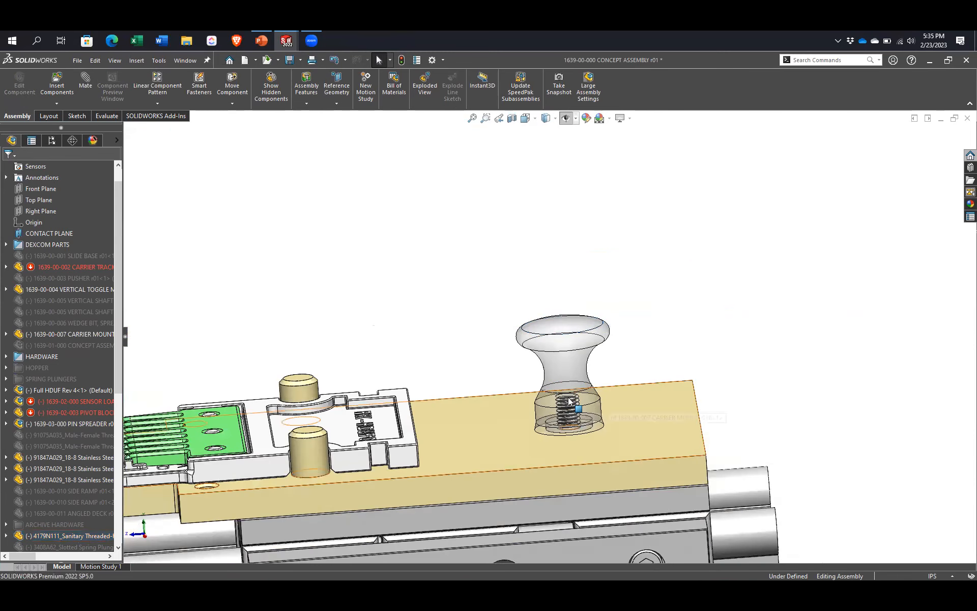
pyautogui.rightClick(574, 395)
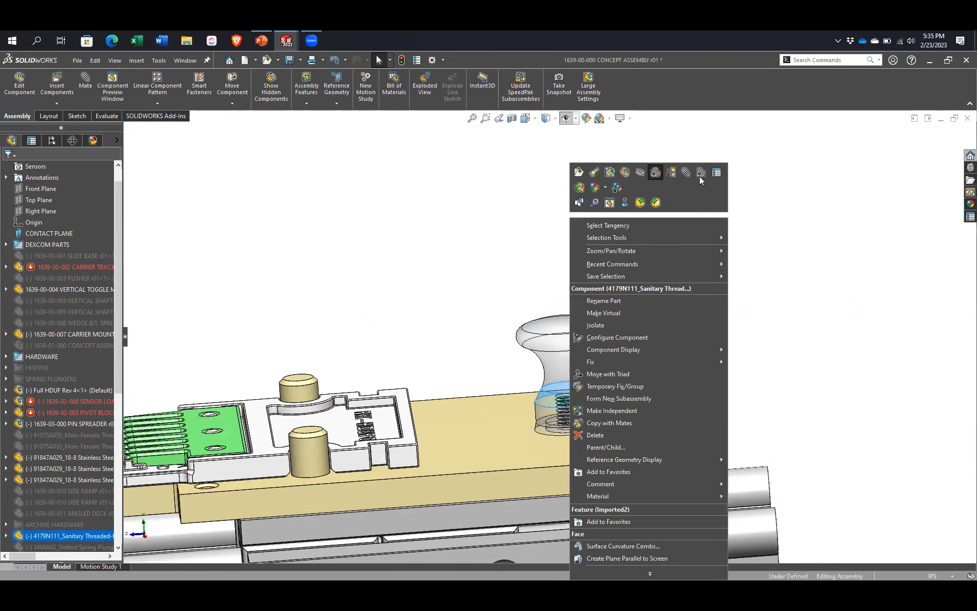
pyautogui.click(793, 217)
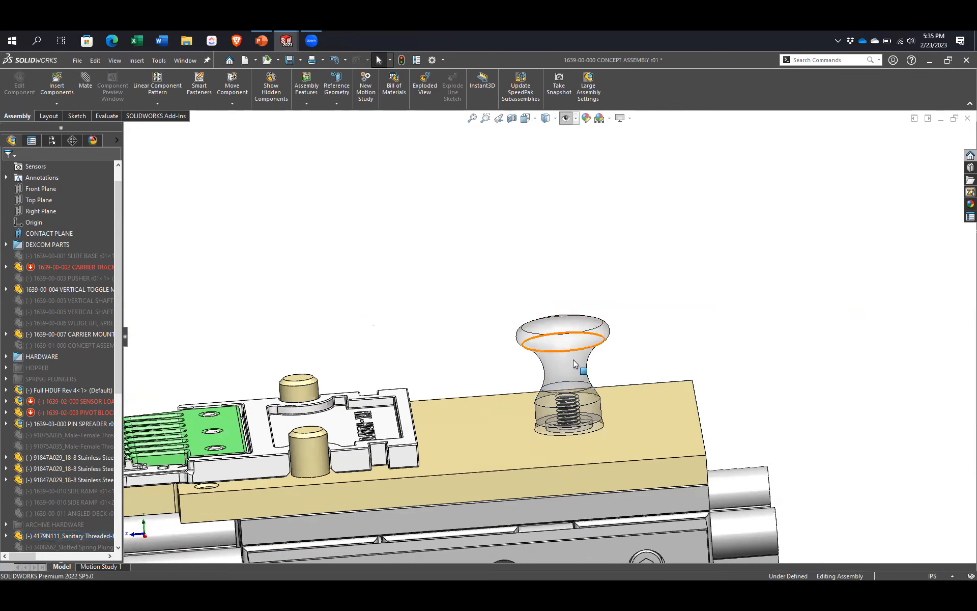
pyautogui.click(574, 402)
pyautogui.rightClick(574, 401)
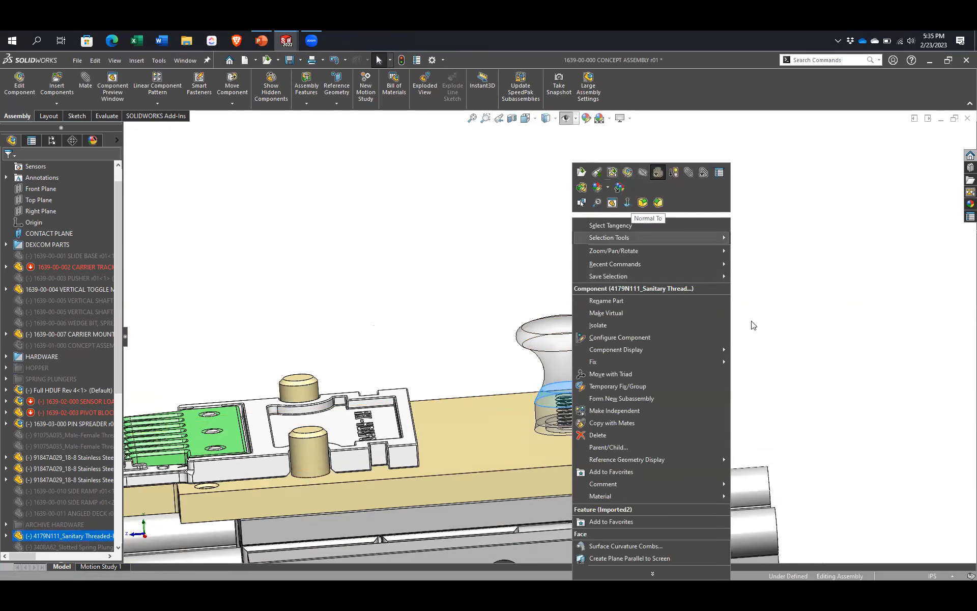
pyautogui.click(818, 295)
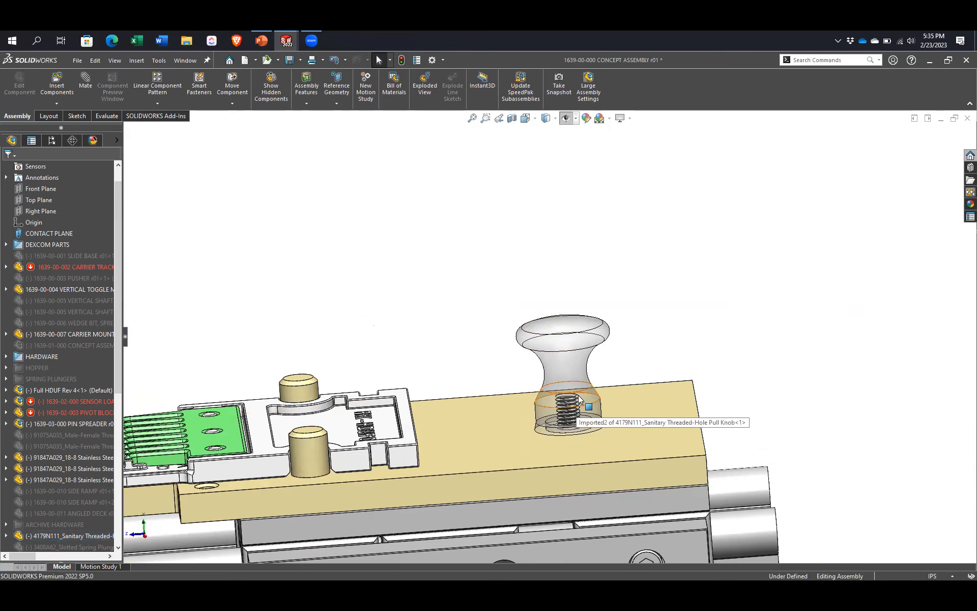
# Step: Browse the hidden faces behind the transparent knob's lower face with Select Other, and close the list without choosing one
pyautogui.click(571, 401)
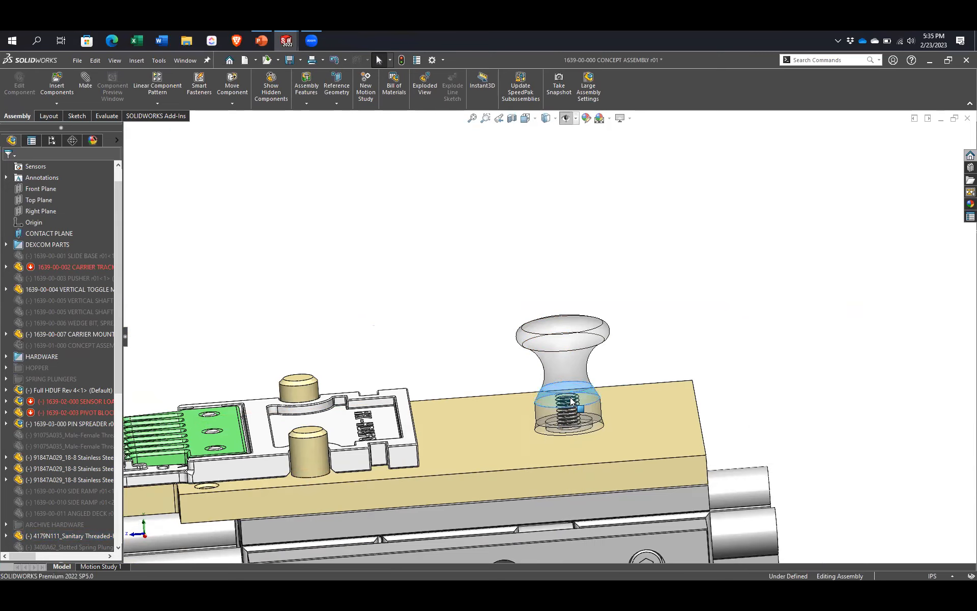
pyautogui.rightClick(571, 401)
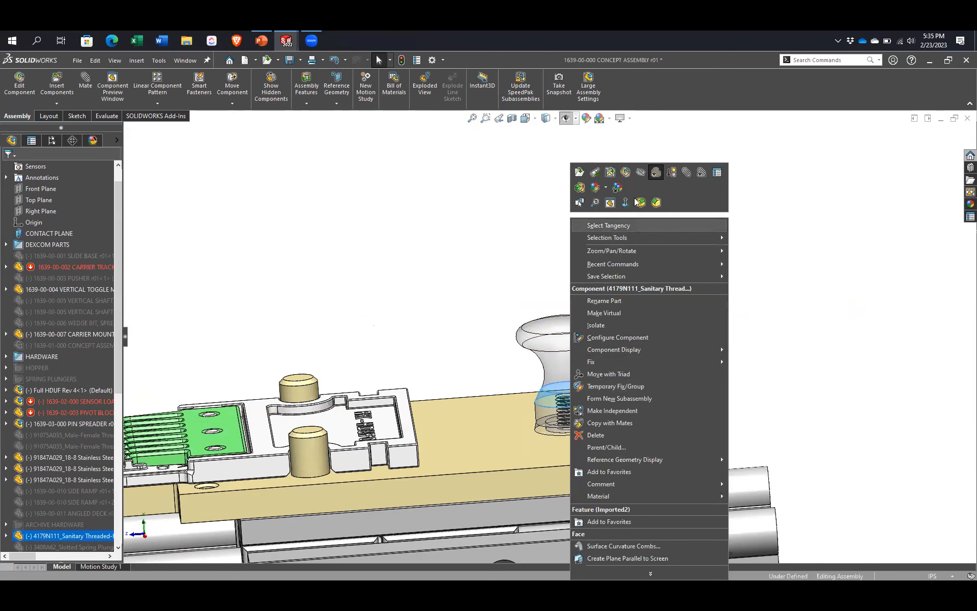
pyautogui.click(579, 203)
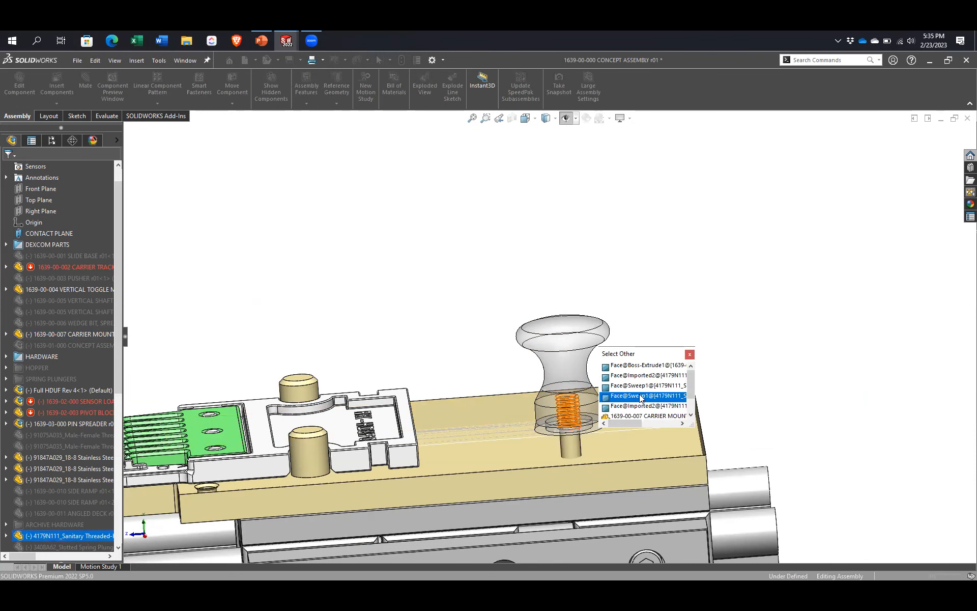
pyautogui.click(678, 262)
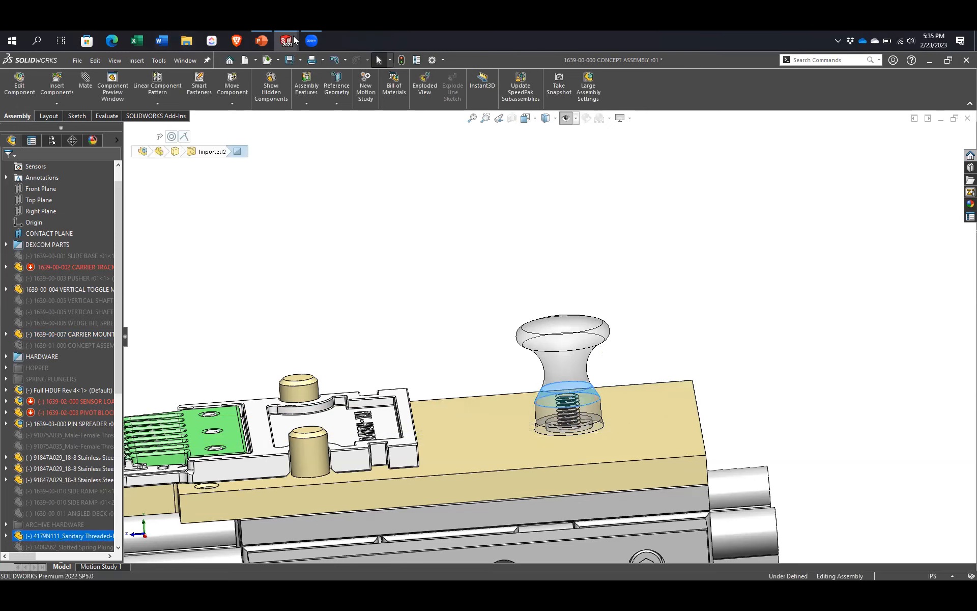
# Step: Switch to the PowerPoint slide listing the miscellaneous tips, and return to the SOLIDWORKS concept assembly
pyautogui.click(267, 43)
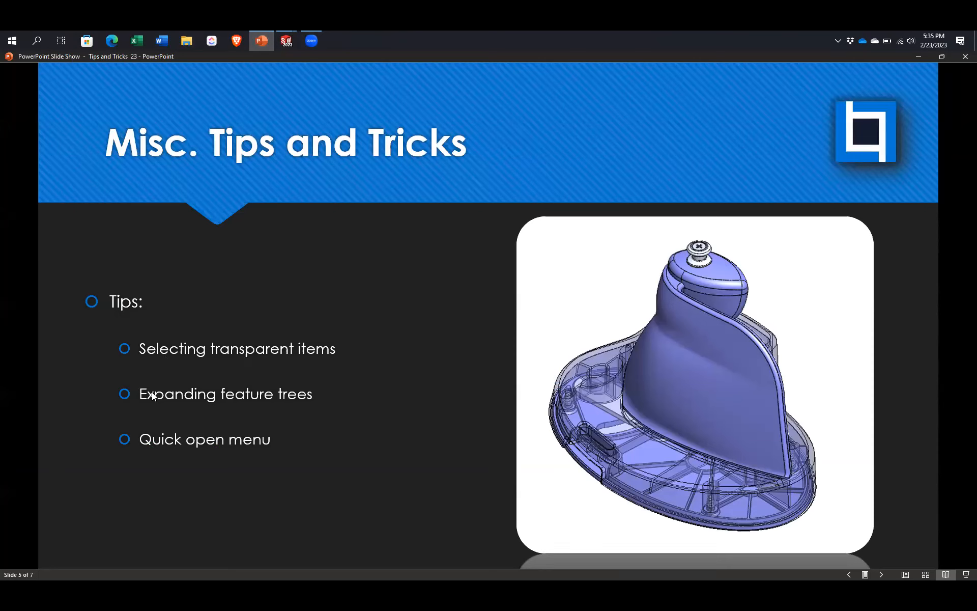
pyautogui.press('super')
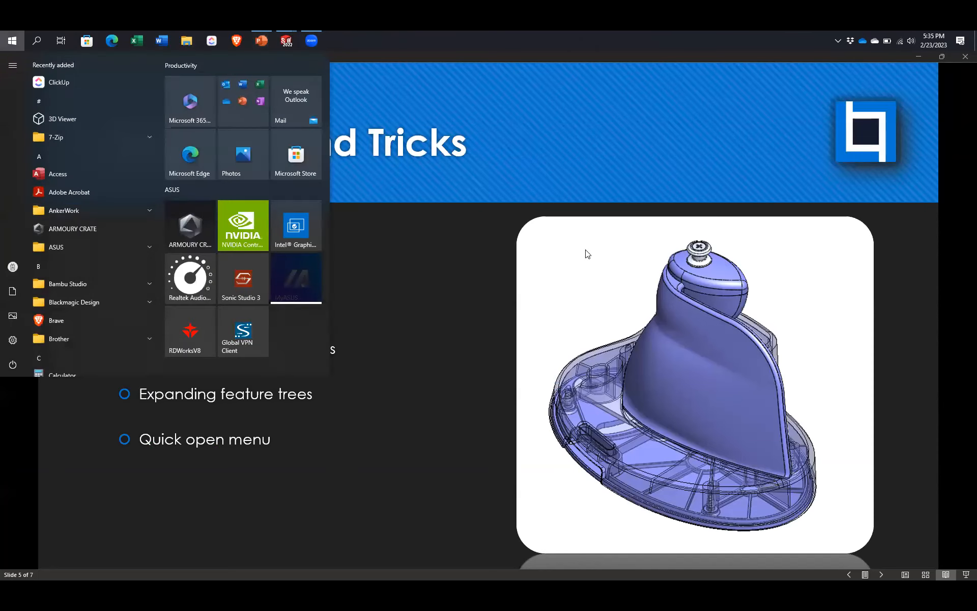
pyautogui.press('super')
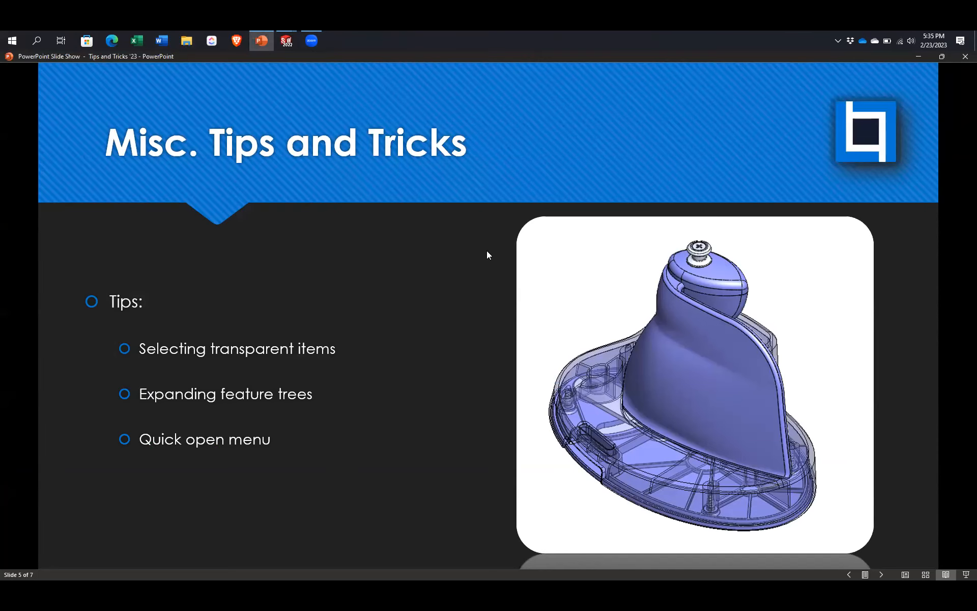
pyautogui.hotkey('alt', 'Tab')
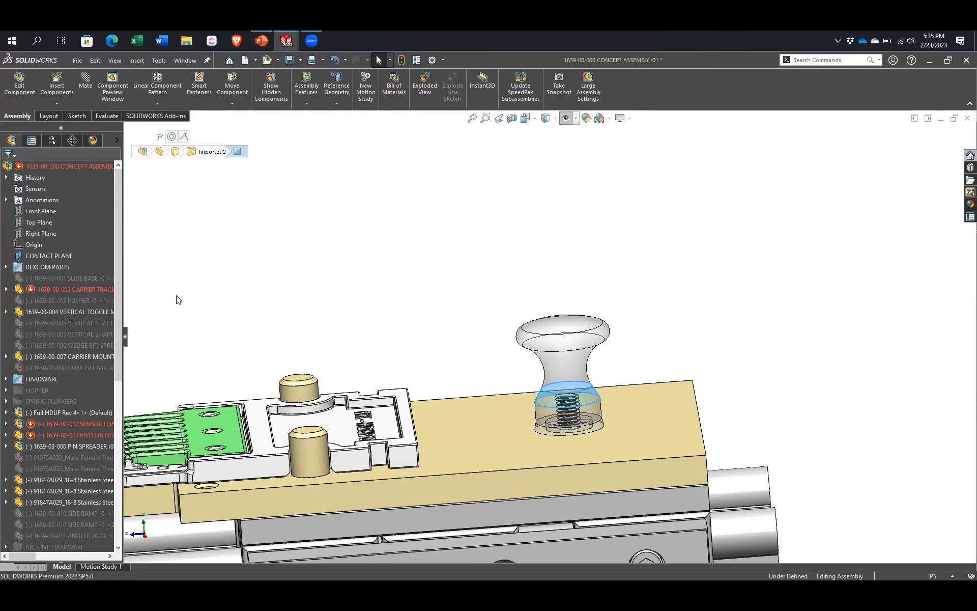
# Step: Expand the carrier track, threaded-hole pull knob, extra-wide sleeve bearing and failing 94355A146 components, including the latter's Solid Bodies folder
pyautogui.click(6, 289)
pyautogui.scroll(-5, 19, 334)
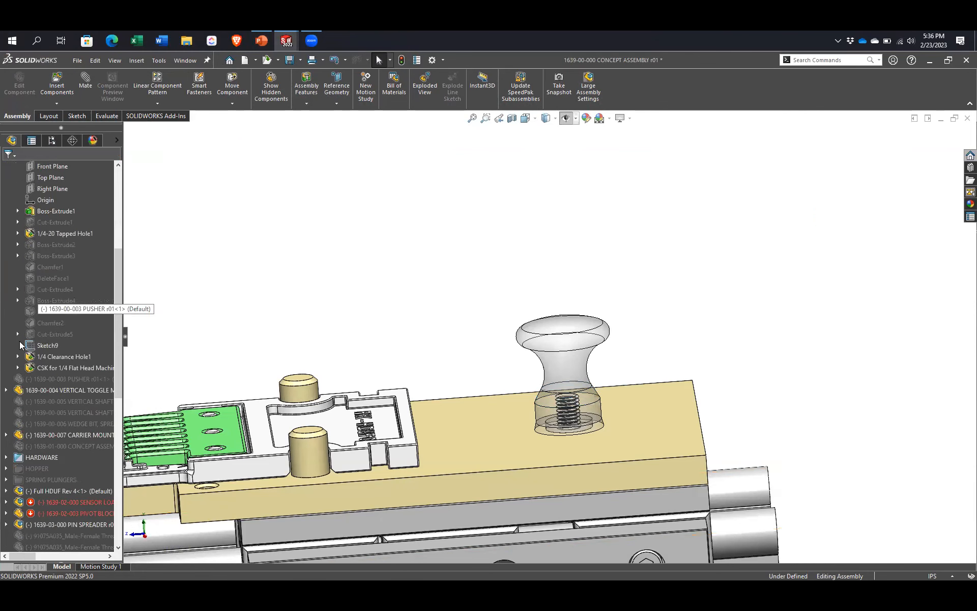
pyautogui.scroll(-7, 16, 402)
pyautogui.click(6, 391)
pyautogui.scroll(-6, 5, 399)
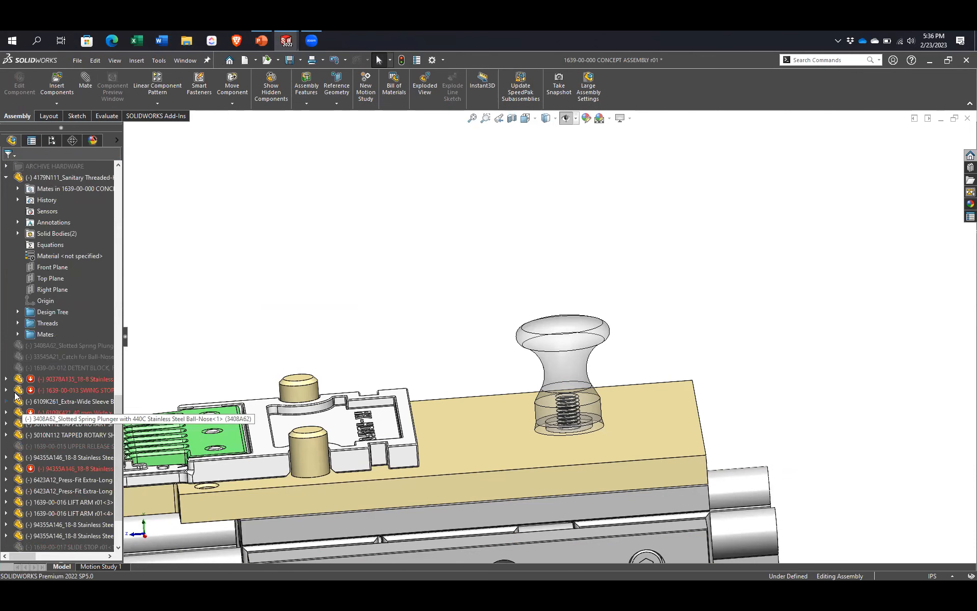
pyautogui.click(5, 400)
pyautogui.scroll(-7, 5, 402)
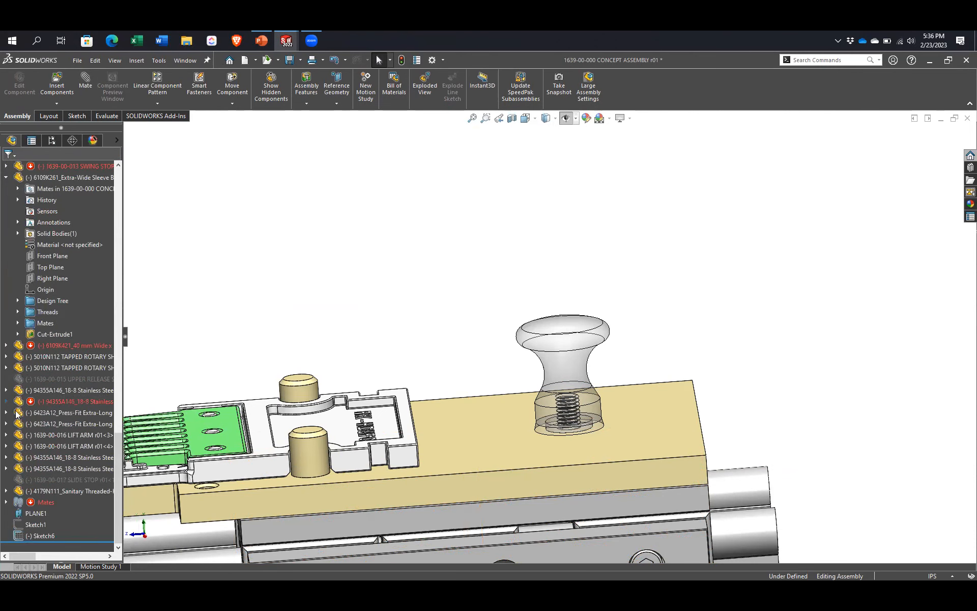
pyautogui.click(5, 401)
pyautogui.scroll(-2, 16, 396)
pyautogui.click(18, 379)
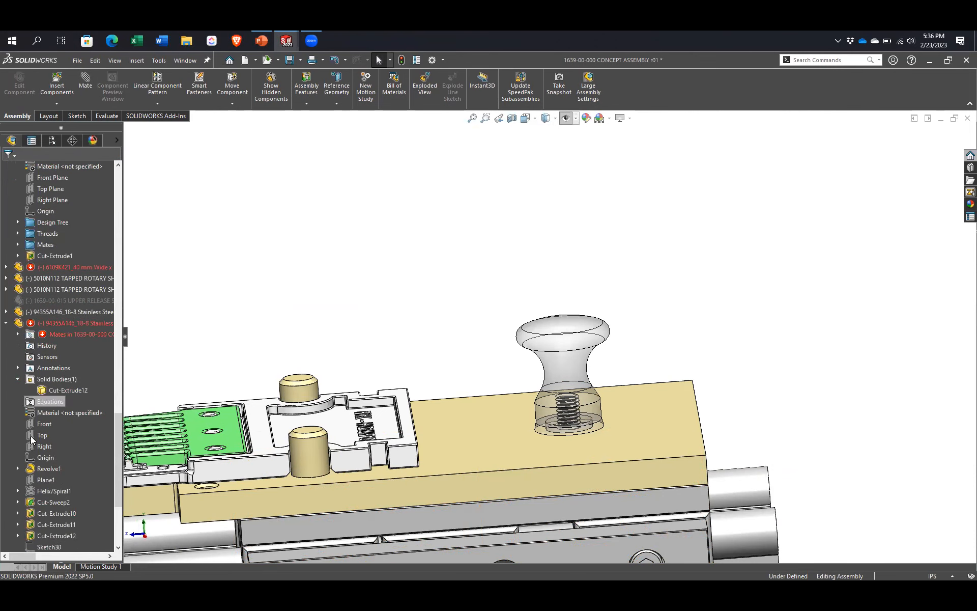
pyautogui.scroll(-4, 21, 405)
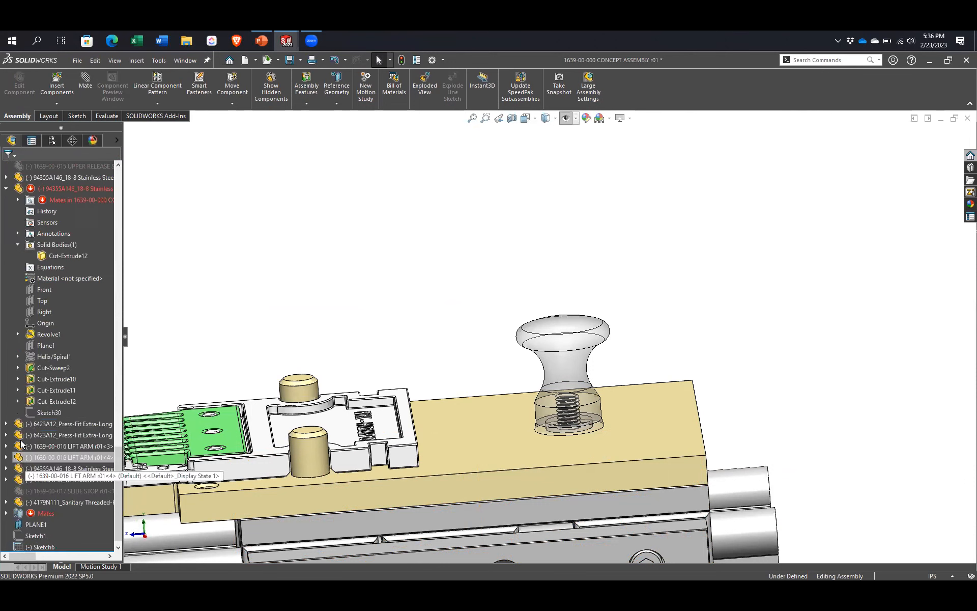
pyautogui.click(69, 258)
# Step: Collapse all expanded items in the assembly's feature tree at once
pyautogui.scroll(8, 66, 346)
pyautogui.scroll(12, 47, 349)
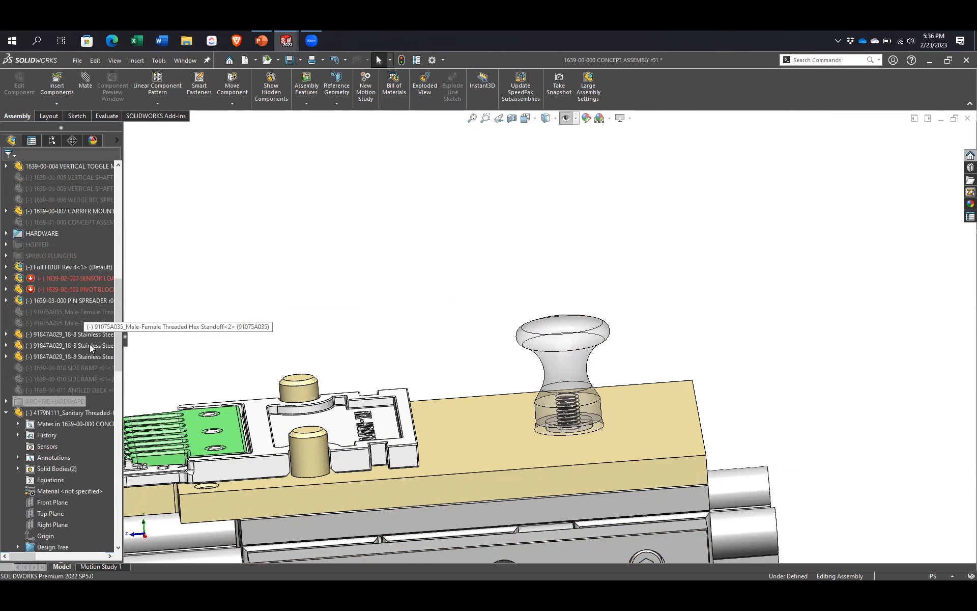
pyautogui.rightClick(85, 460)
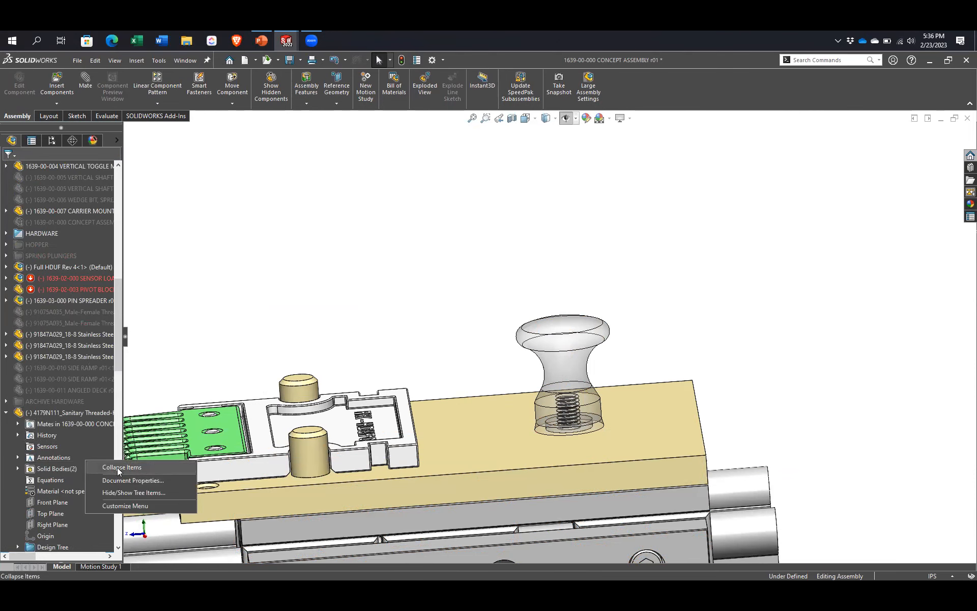
pyautogui.click(117, 467)
pyautogui.scroll(6, 68, 369)
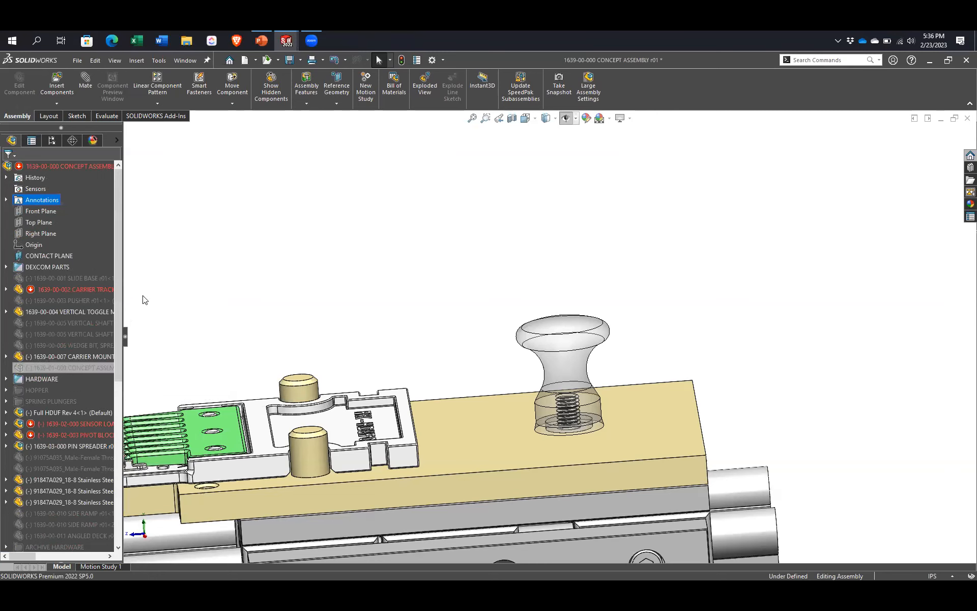
pyautogui.rightClick(90, 223)
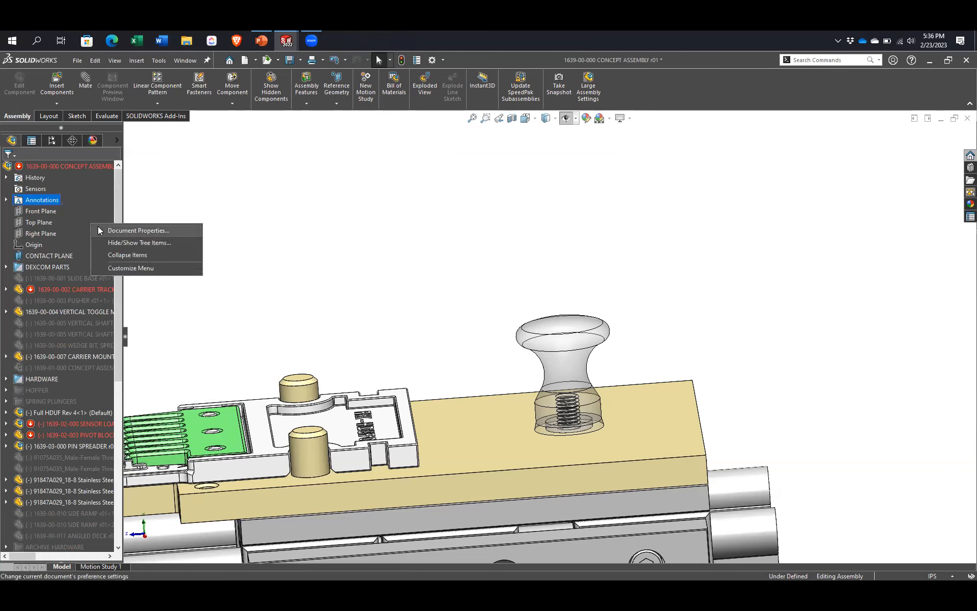
pyautogui.click(179, 167)
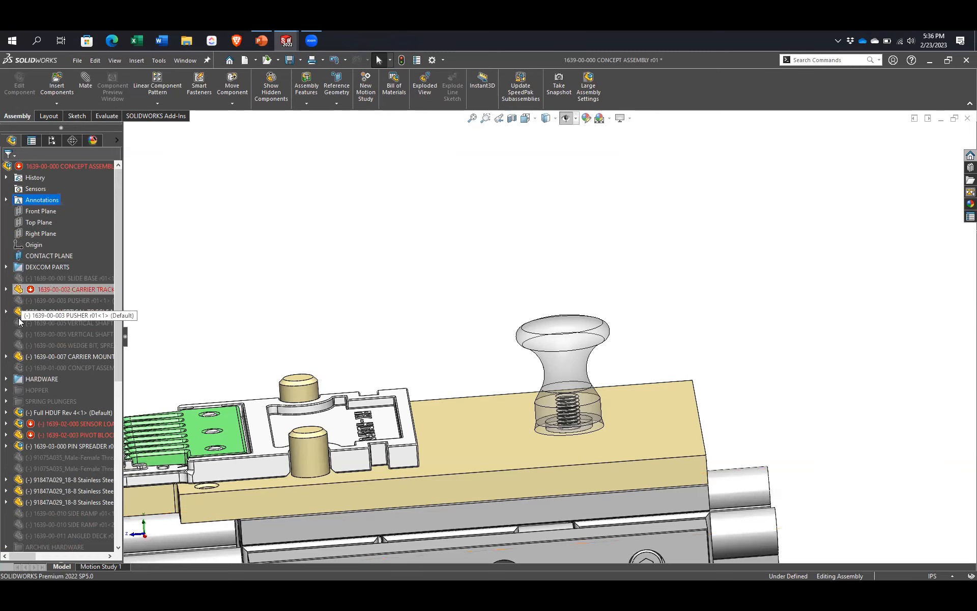
# Step: Expand the Annotations and DEXCOM PARTS folders and the DWG25770 HDUF G7 component, and look through its features
pyautogui.click(7, 268)
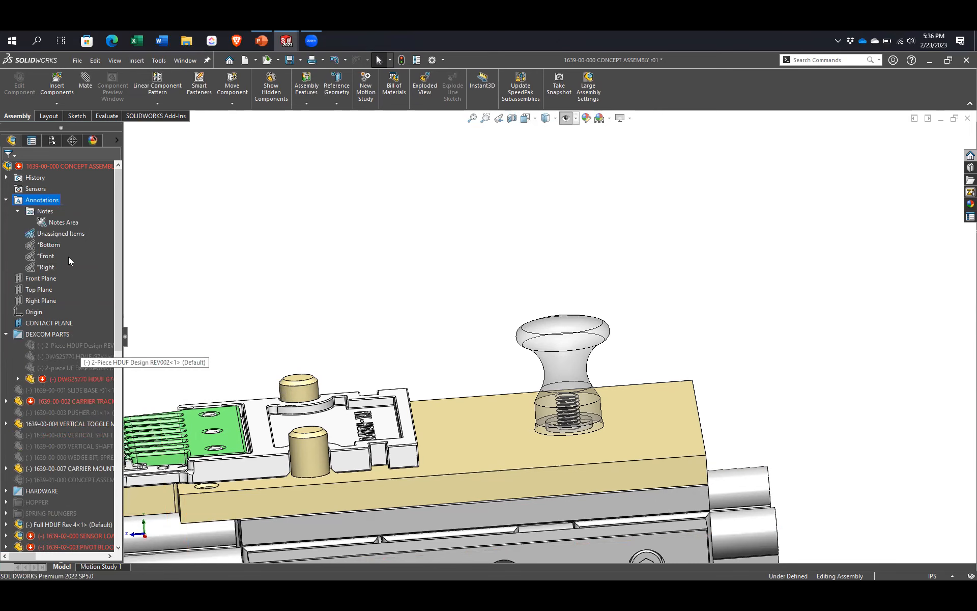
pyautogui.scroll(-2, 35, 362)
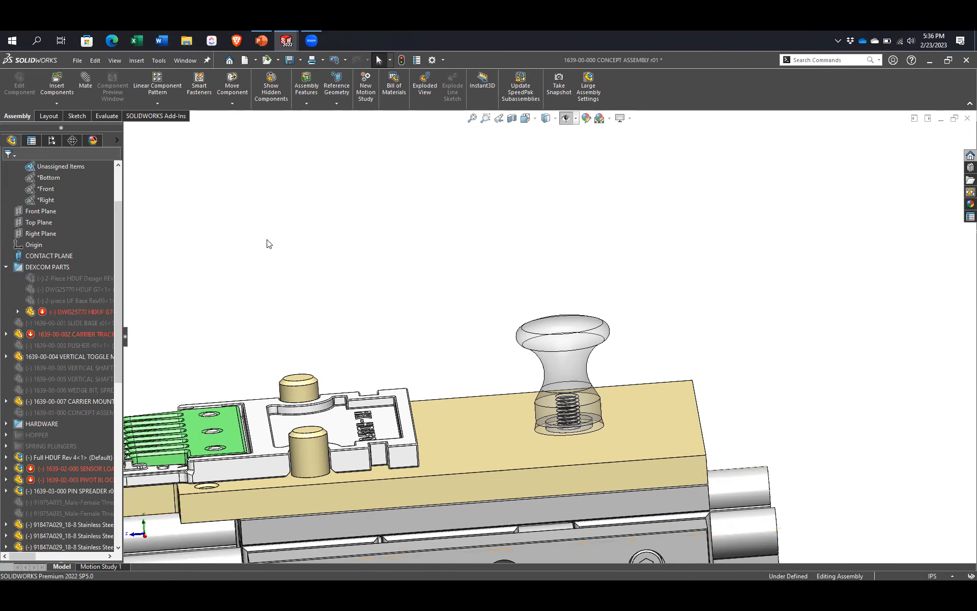
pyautogui.scroll(2, 40, 330)
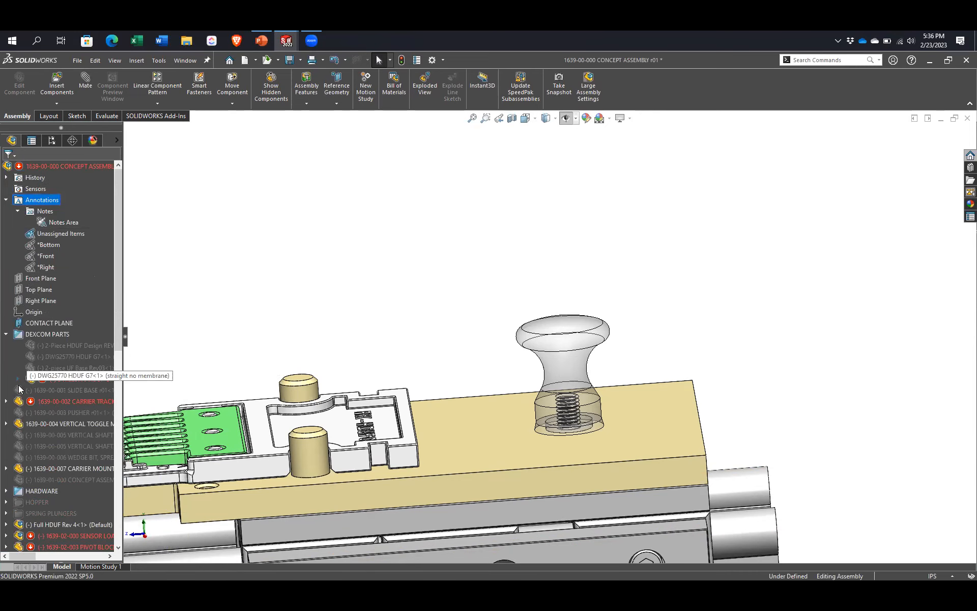
pyautogui.click(19, 379)
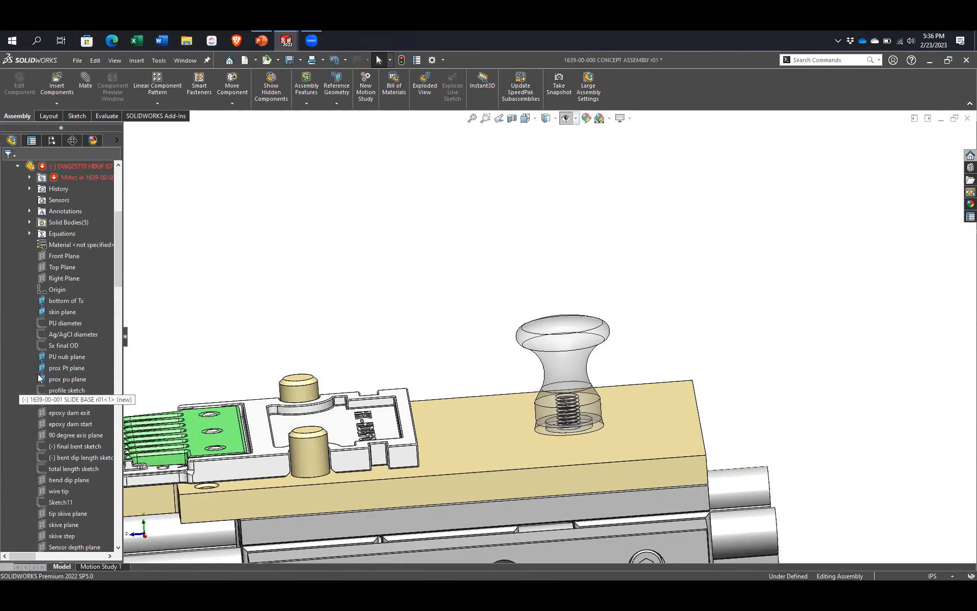
pyautogui.scroll(-11, 51, 319)
pyautogui.scroll(-4, 52, 321)
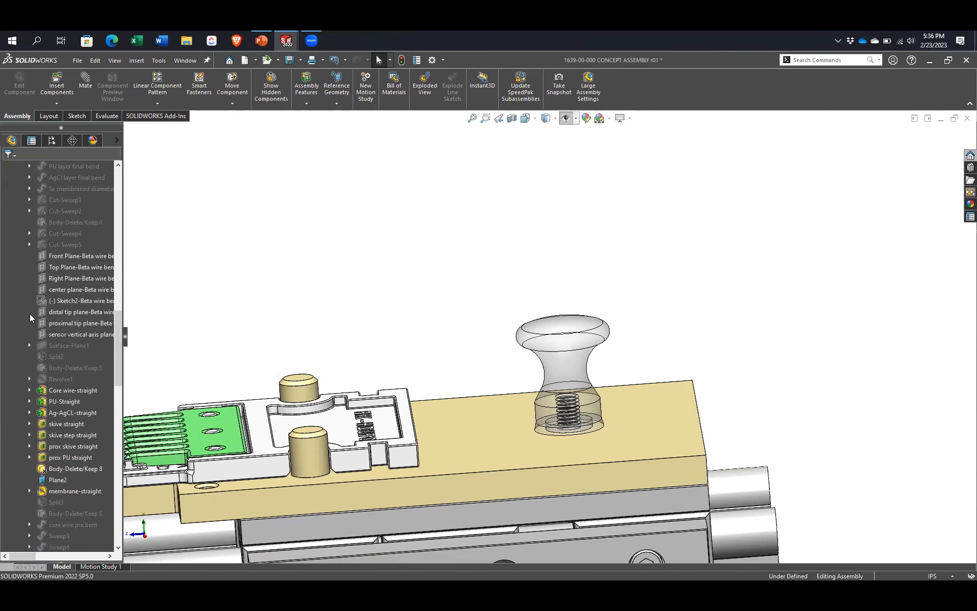
# Step: Collapse the DEXCOM PARTS folder in the feature tree
pyautogui.press('Num_Lock')
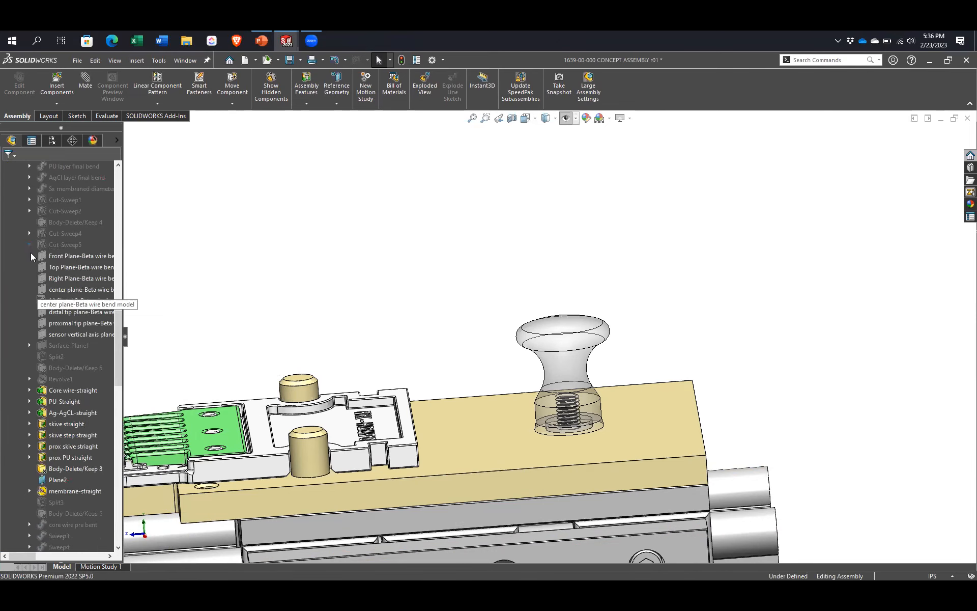
pyautogui.scroll(2, 31, 281)
pyautogui.scroll(10, 30, 282)
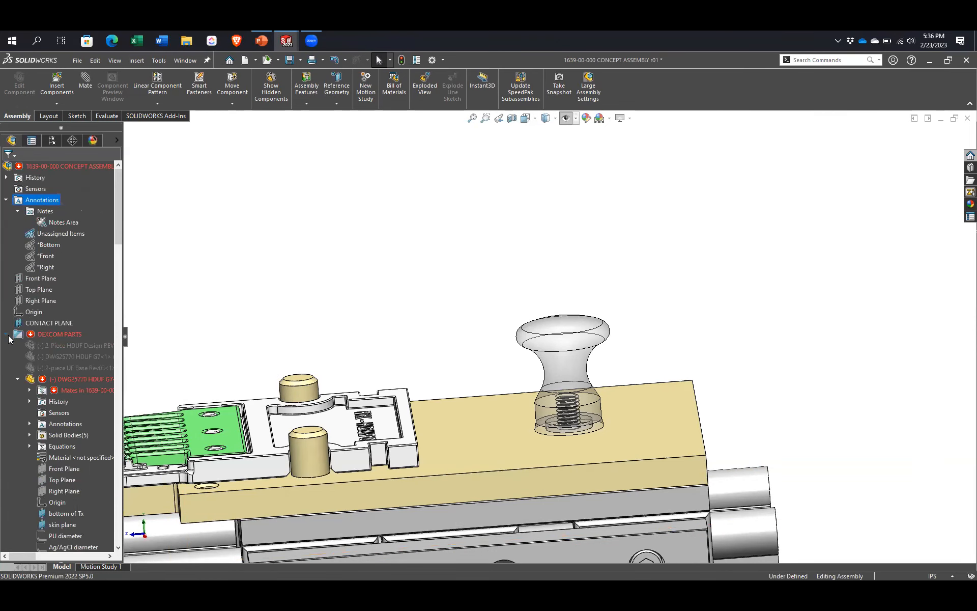
pyautogui.scroll(-4, 11, 322)
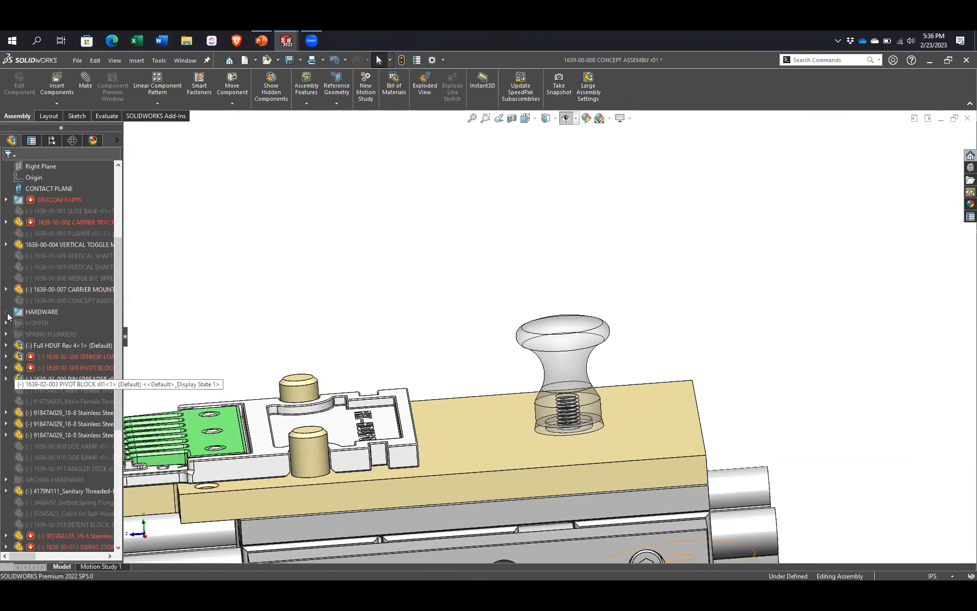
# Step: Repeatedly expand and collapse the HARDWARE folder, switching Num Lock on for the last repetition
pyautogui.click(7, 314)
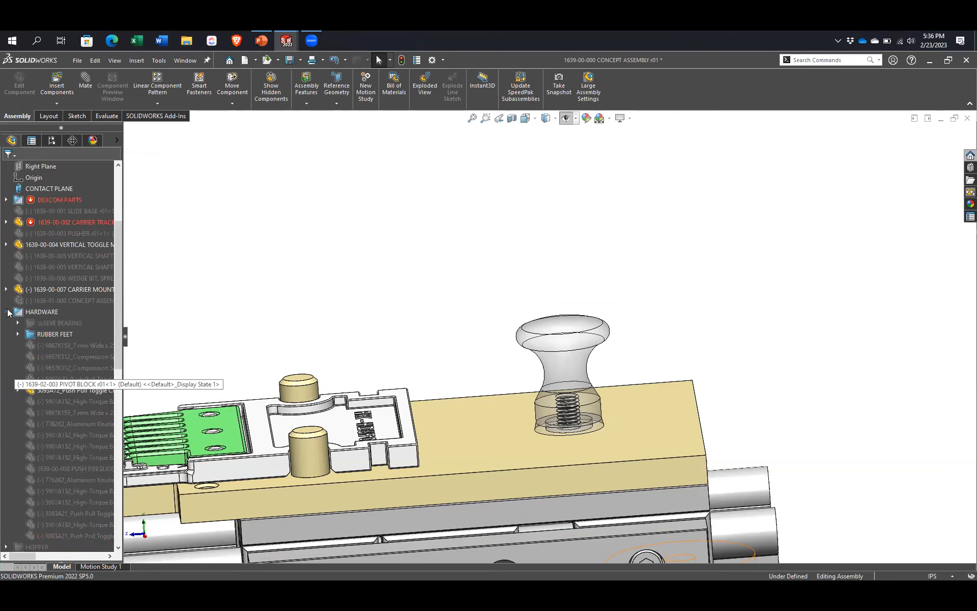
pyautogui.click(7, 312)
pyautogui.click(7, 313)
pyautogui.click(7, 314)
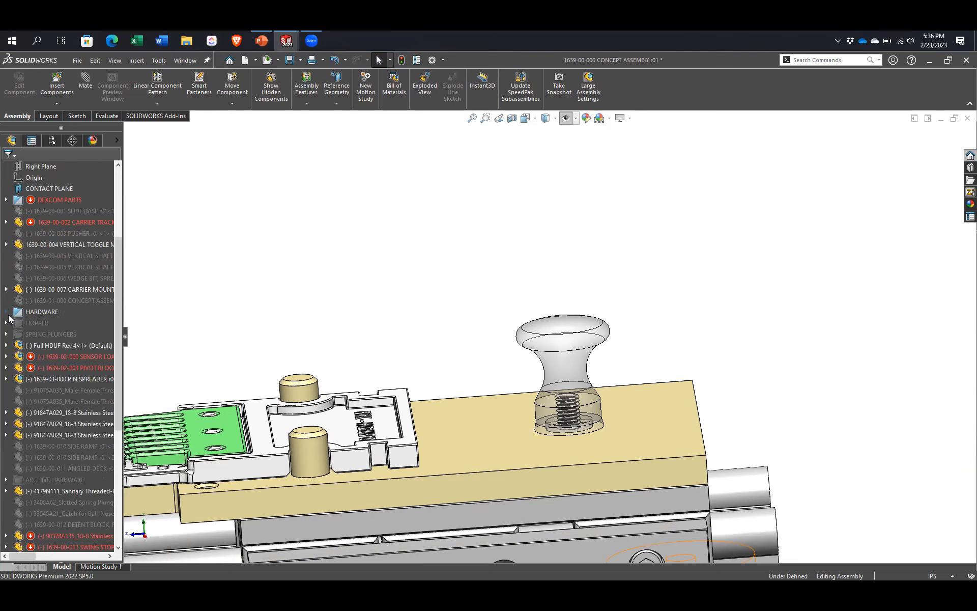
pyautogui.click(7, 313)
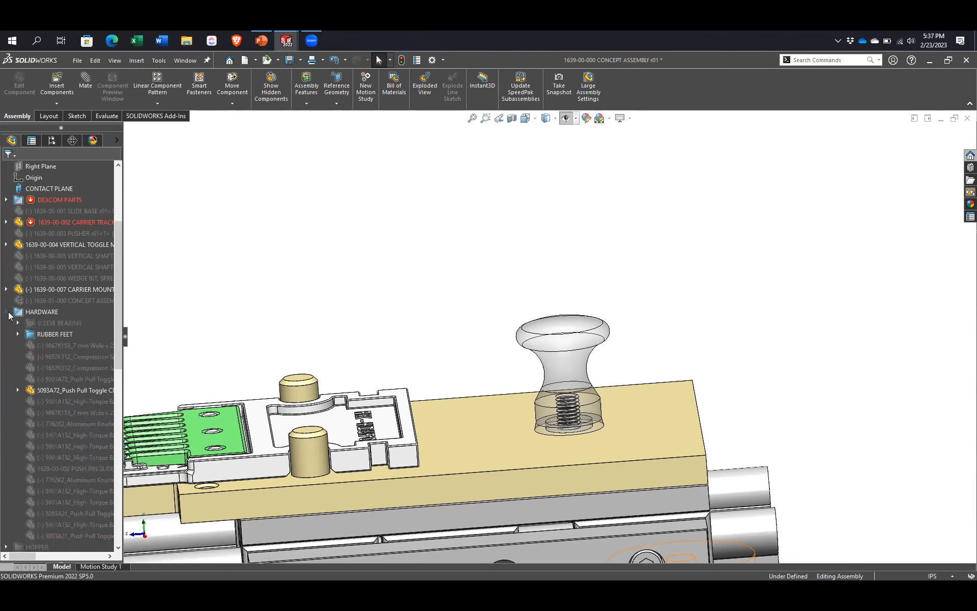
pyautogui.click(7, 312)
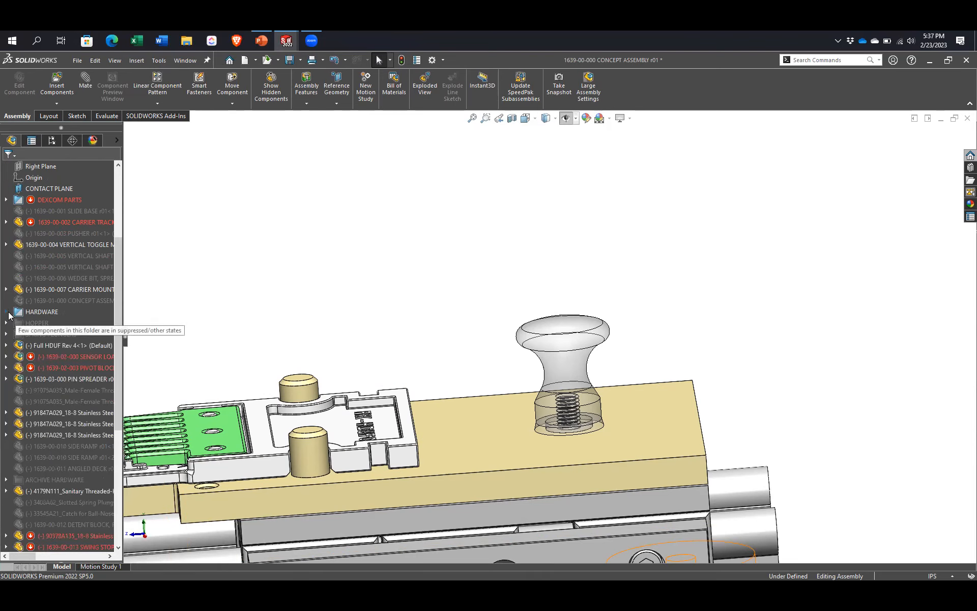
pyautogui.press('Num_Lock')
pyautogui.click(7, 313)
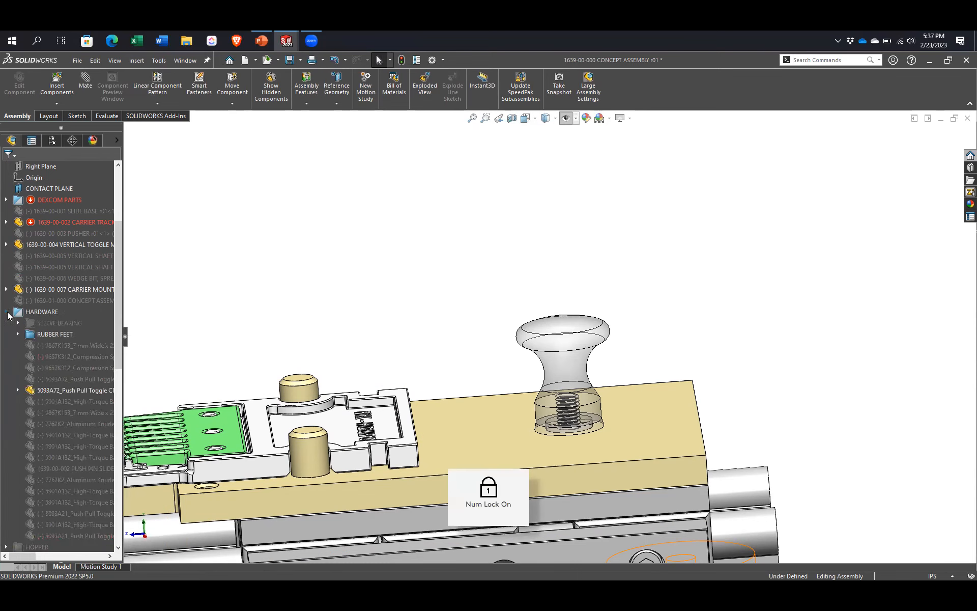
pyautogui.click(7, 314)
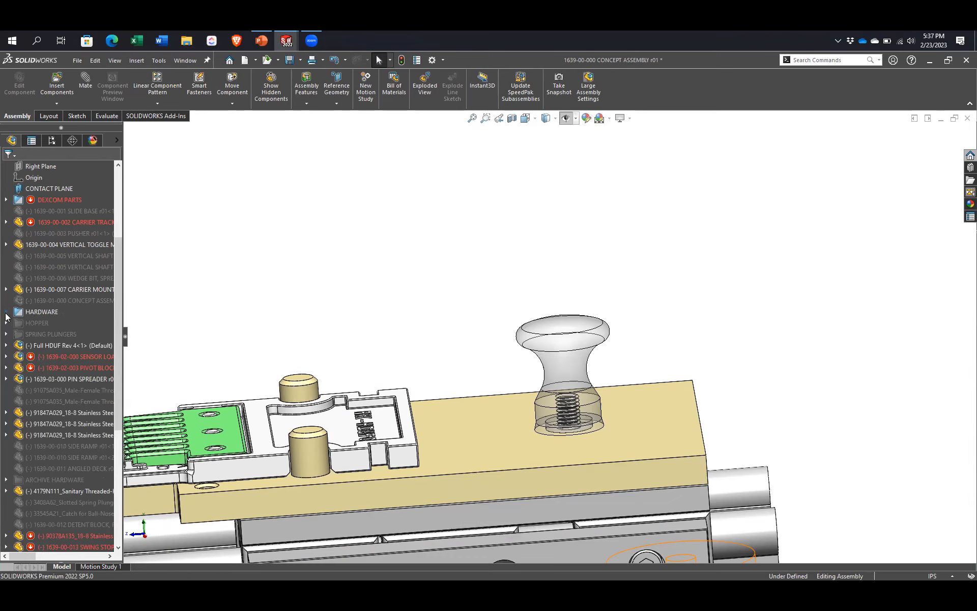
# Step: Select the 3/16 (0.1875) Diameter Hole1 feature inside the 1639-02-003 PIVOT BLOCK, and collapse that component again
pyautogui.click(6, 371)
pyautogui.scroll(5, 8, 340)
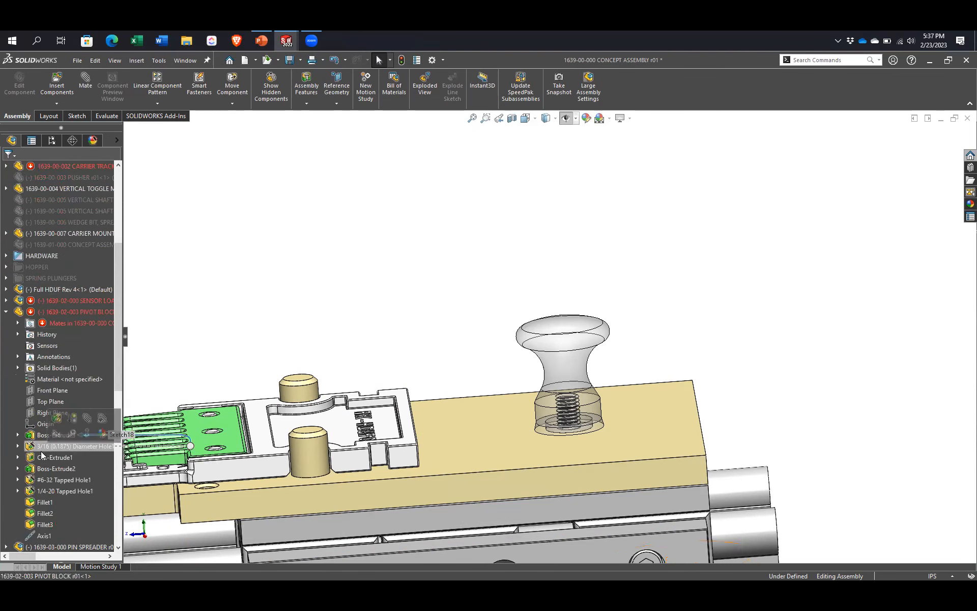
pyautogui.click(71, 445)
pyautogui.click(7, 313)
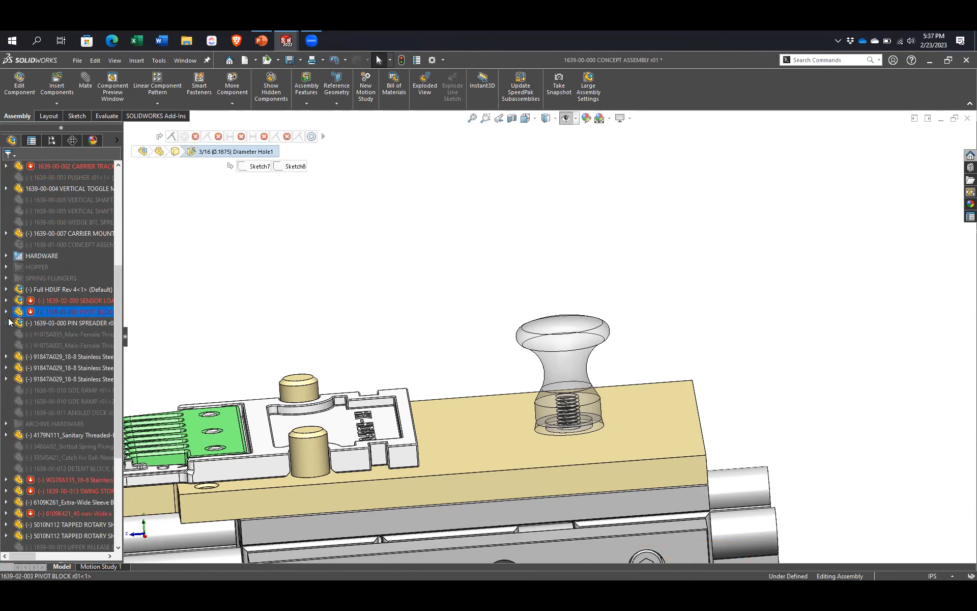
pyautogui.scroll(2, 11, 336)
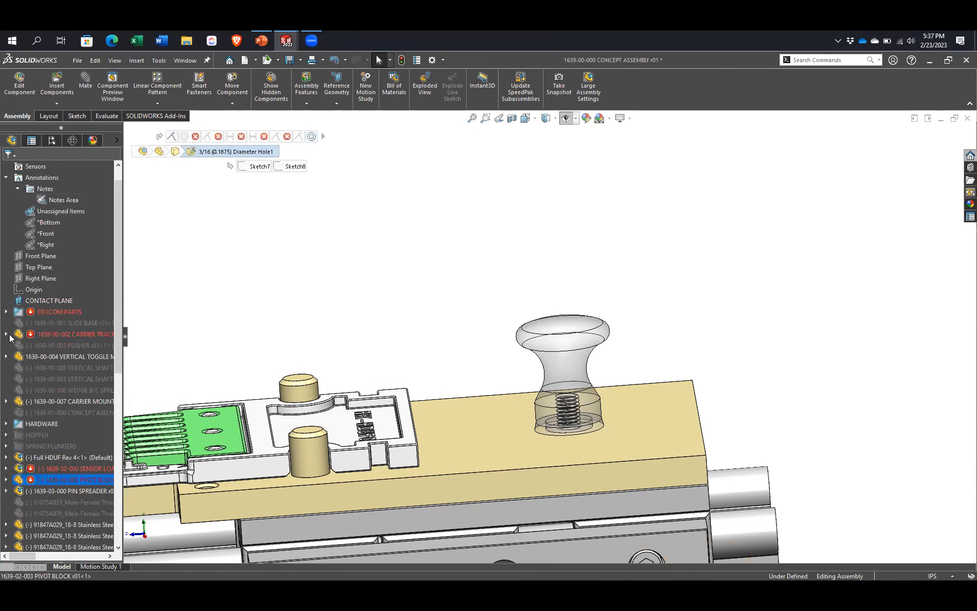
# Step: Expand every level of the Full HDUF Rev 4 subassembly in the feature tree and look through its features and mates
pyautogui.click(9, 359)
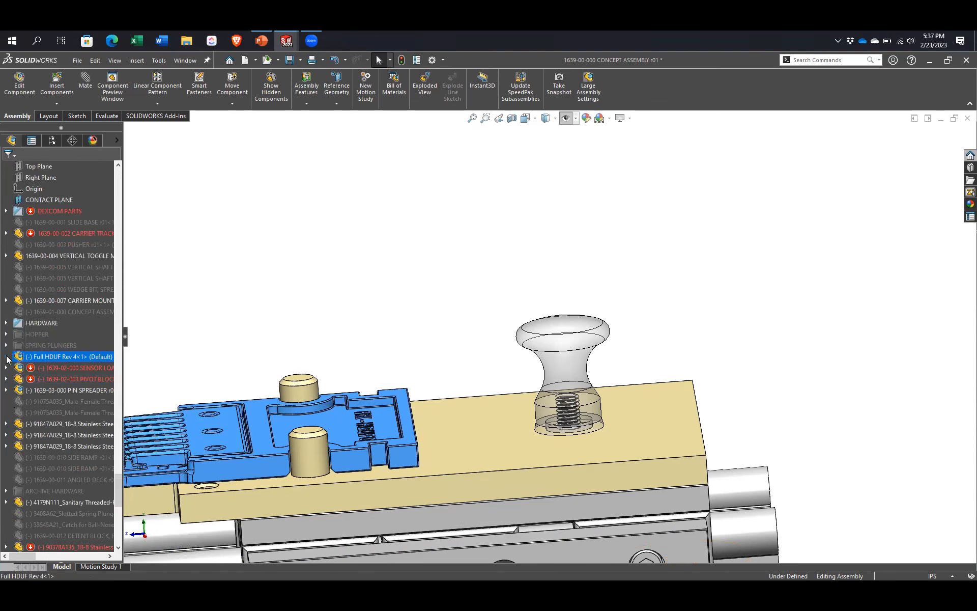
pyautogui.click(6, 357)
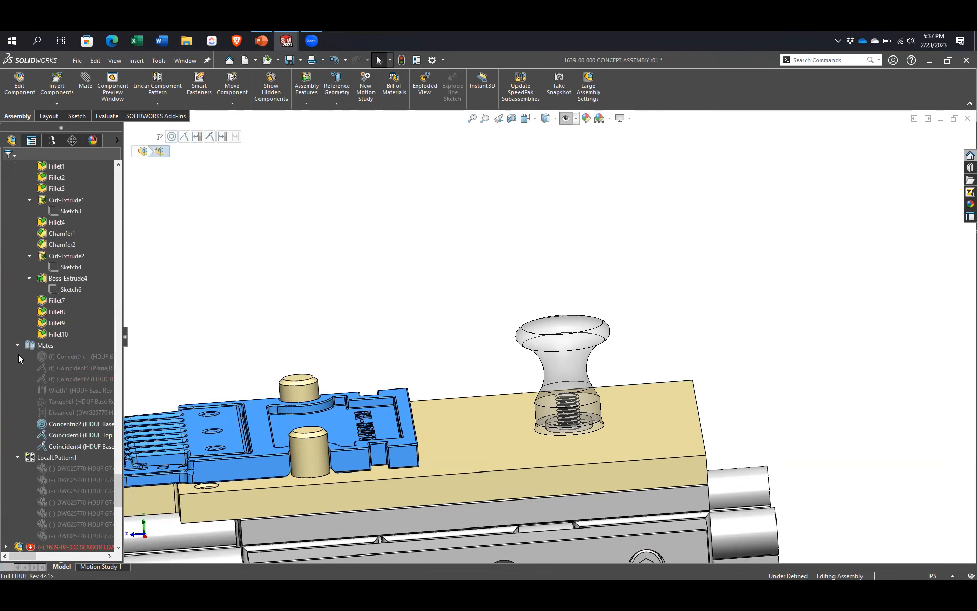
pyautogui.scroll(-8, 37, 349)
pyautogui.scroll(10, 37, 348)
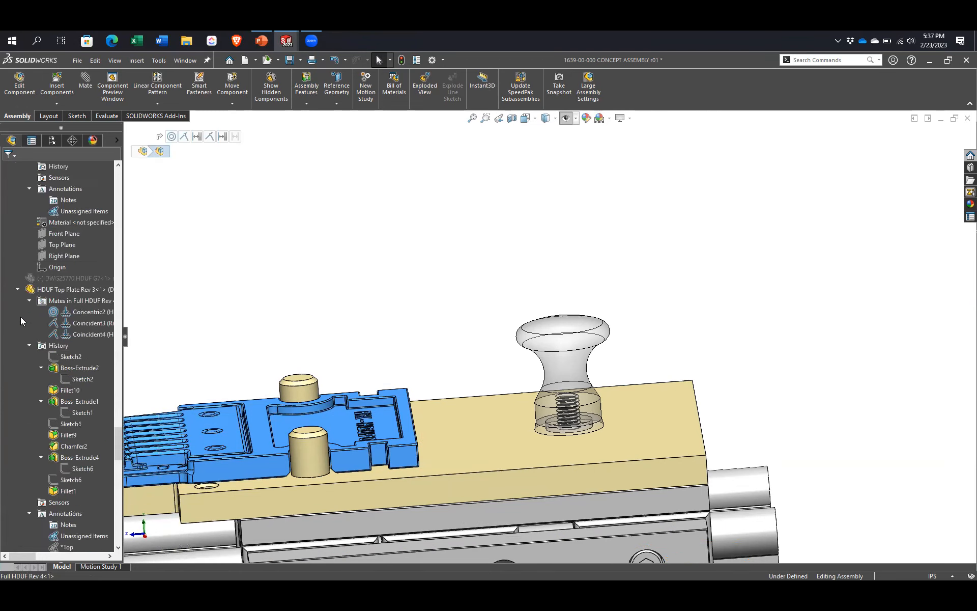
pyautogui.scroll(15, 11, 304)
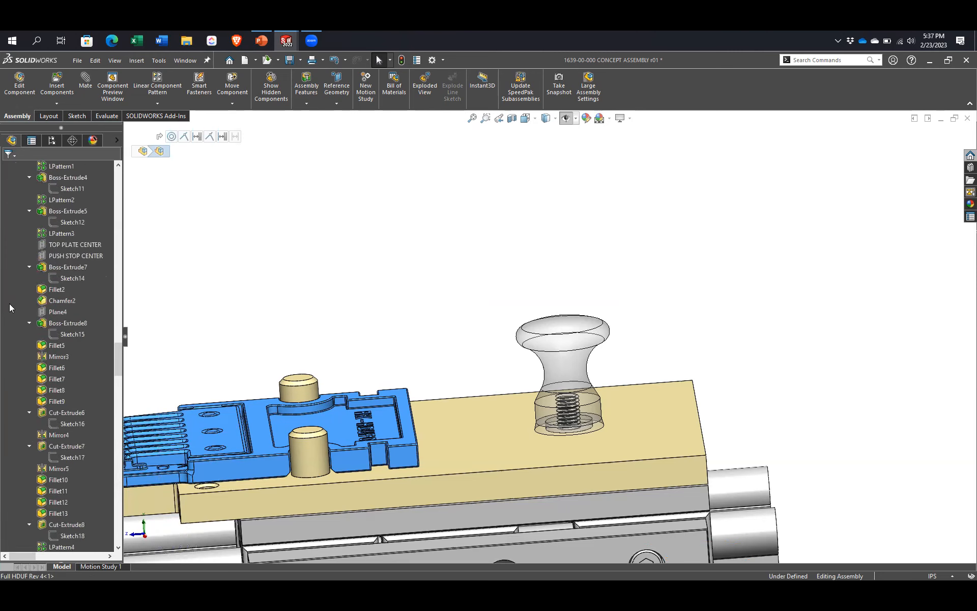
pyautogui.moveTo(117, 311); pyautogui.dragTo(117, 193)
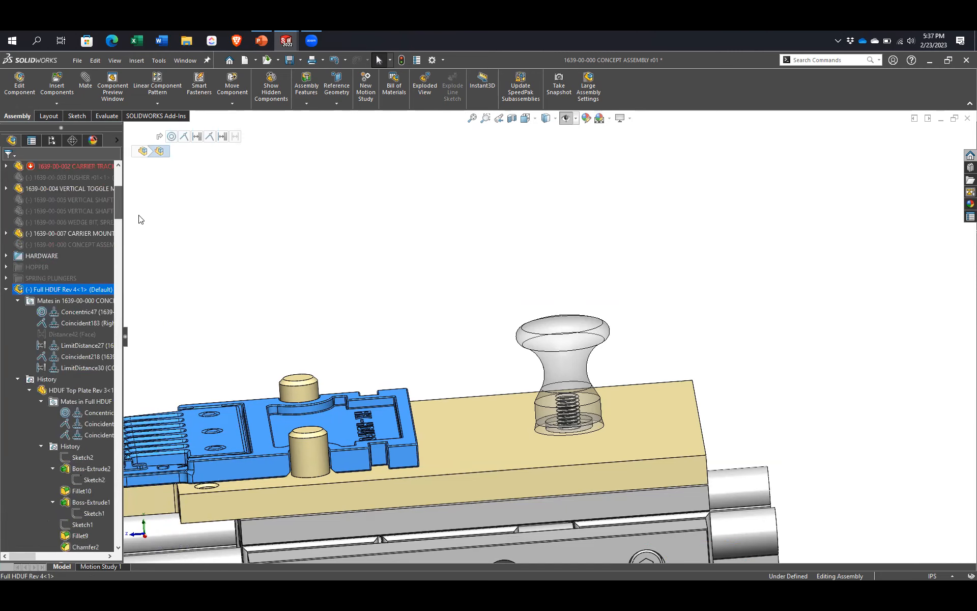
# Step: Collapse all items in the feature tree, including the Full HDUF Rev 4 subassembly
pyautogui.rightClick(5, 338)
pyautogui.click(285, 283)
pyautogui.rightClick(103, 264)
pyautogui.click(126, 273)
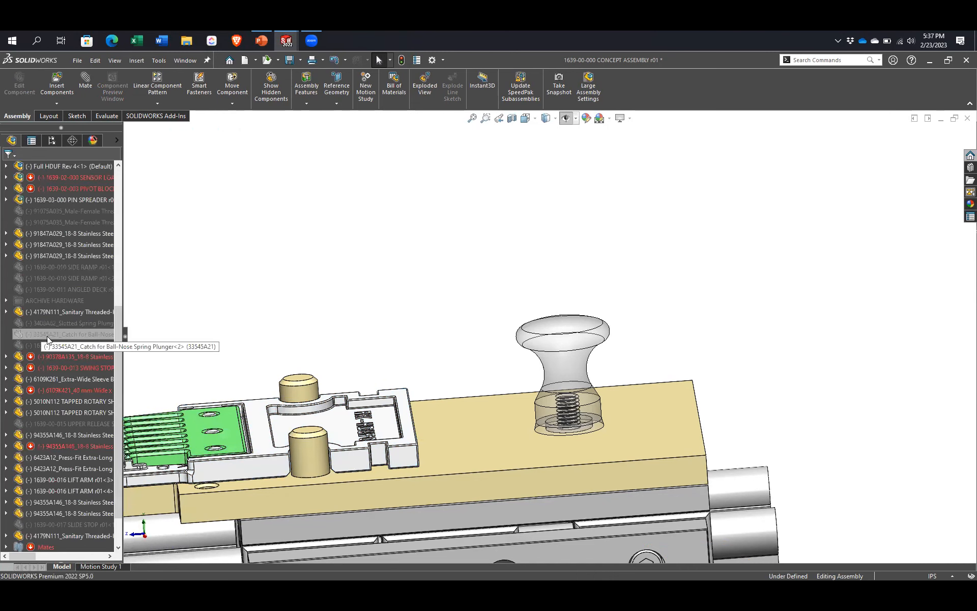
# Step: Expand every level of the 1639-02-000 SENSOR LOADER, look through its contents, and fit the whole assembly in view
pyautogui.scroll(6, 46, 325)
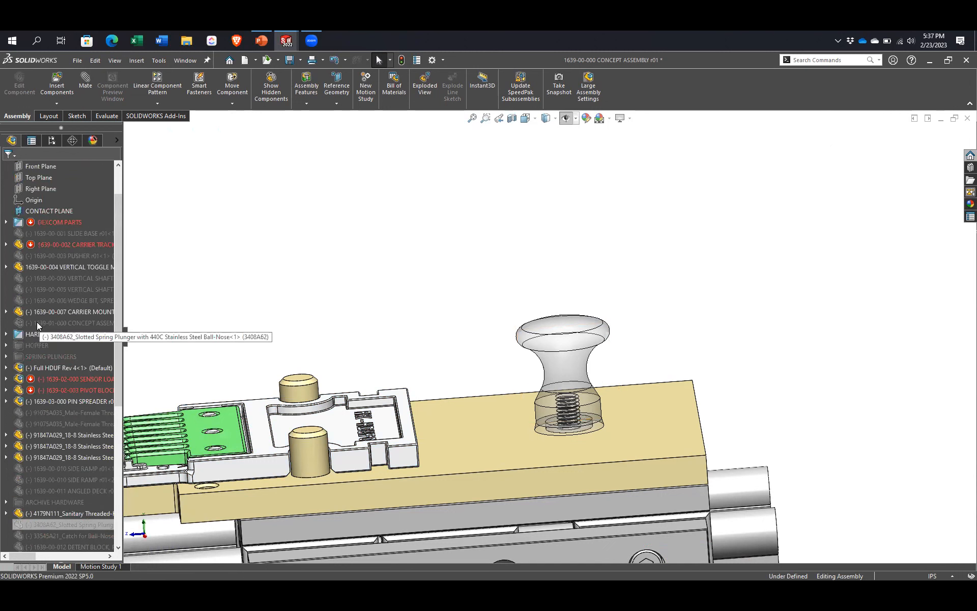
pyautogui.click(59, 381)
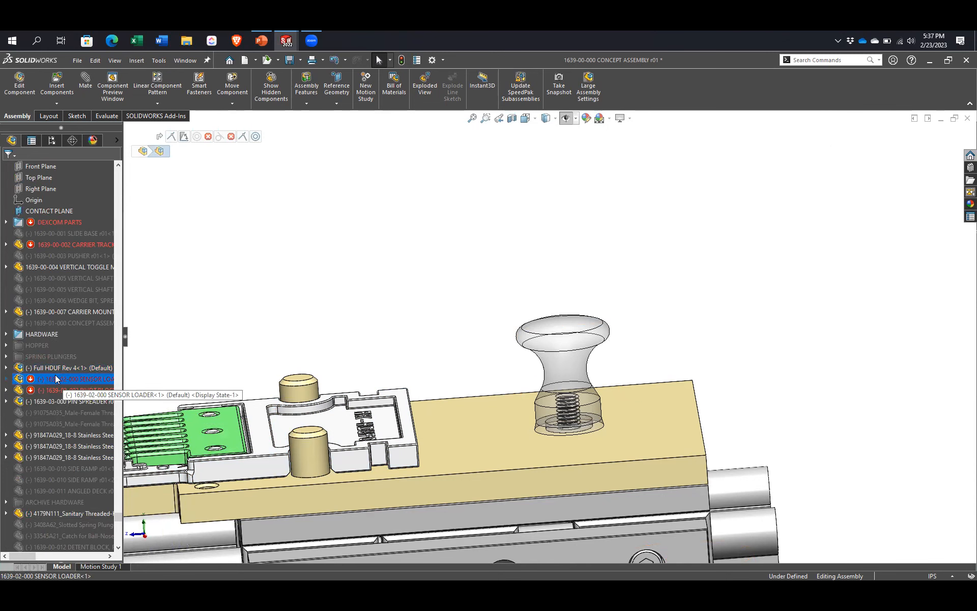
pyautogui.scroll(-20, 56, 378)
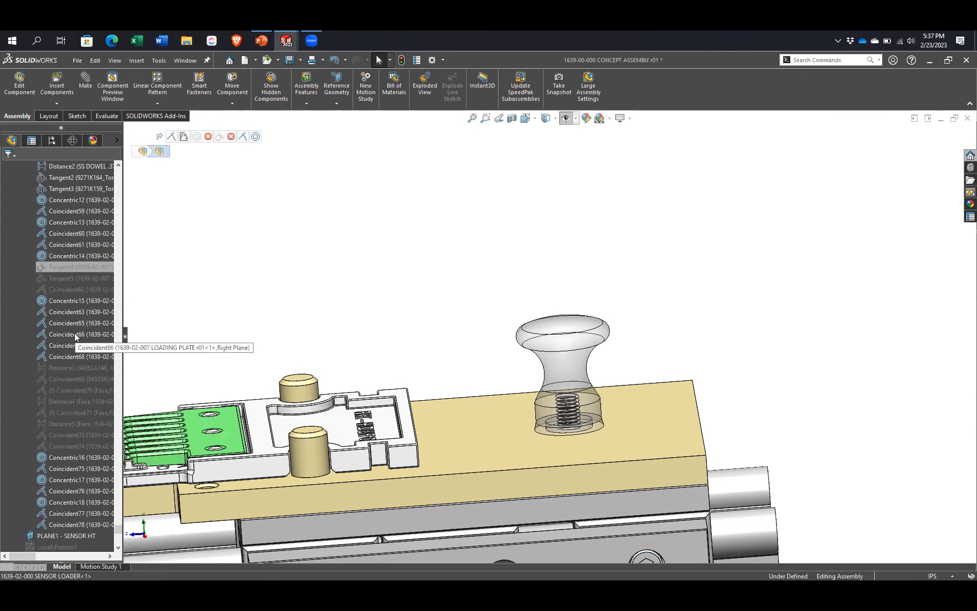
pyautogui.scroll(6, 74, 333)
pyautogui.scroll(20, 56, 329)
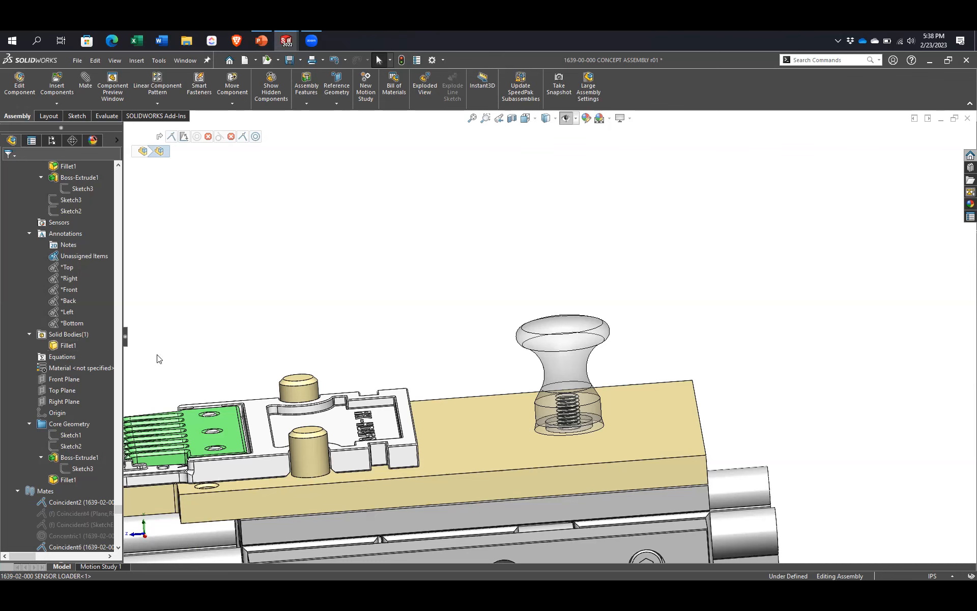
pyautogui.scroll(6, 79, 330)
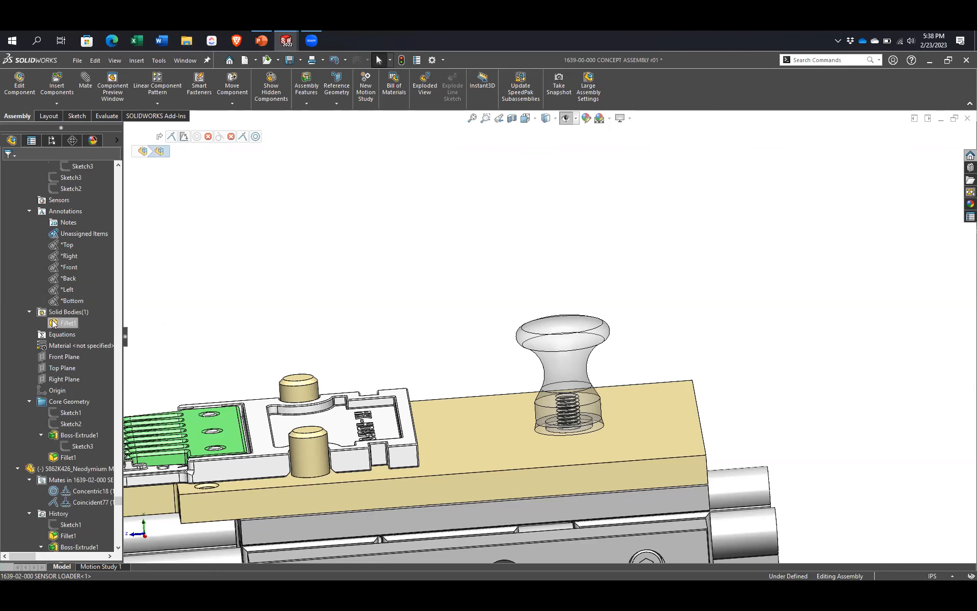
pyautogui.scroll(4, 75, 339)
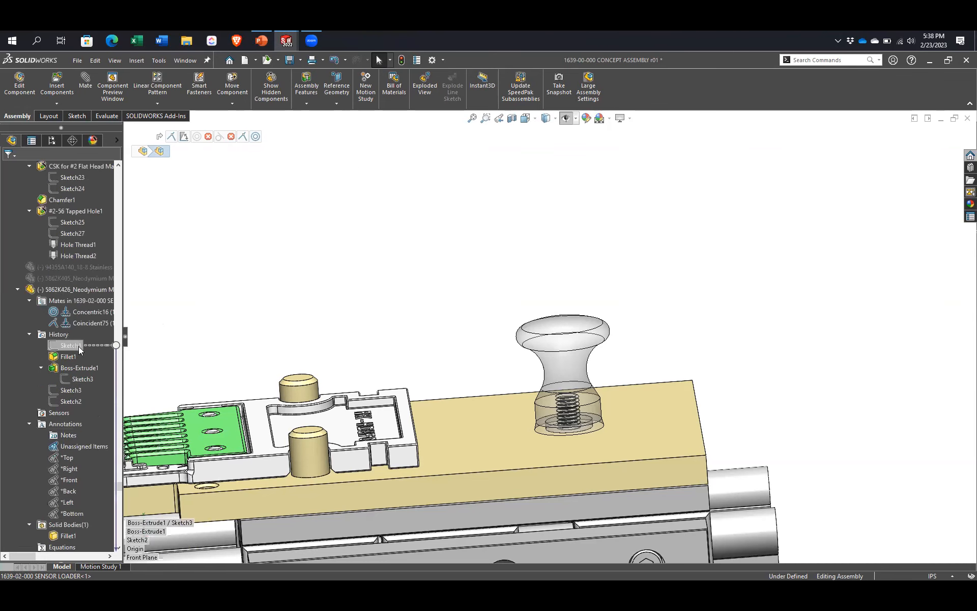
pyautogui.scroll(7, 71, 351)
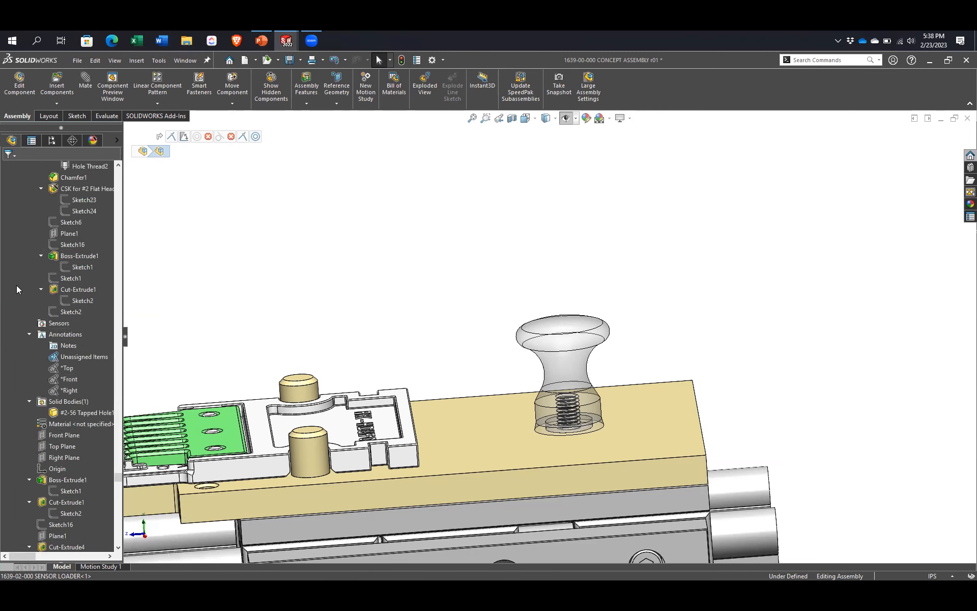
pyautogui.press('f')
pyautogui.scroll(10, 22, 365)
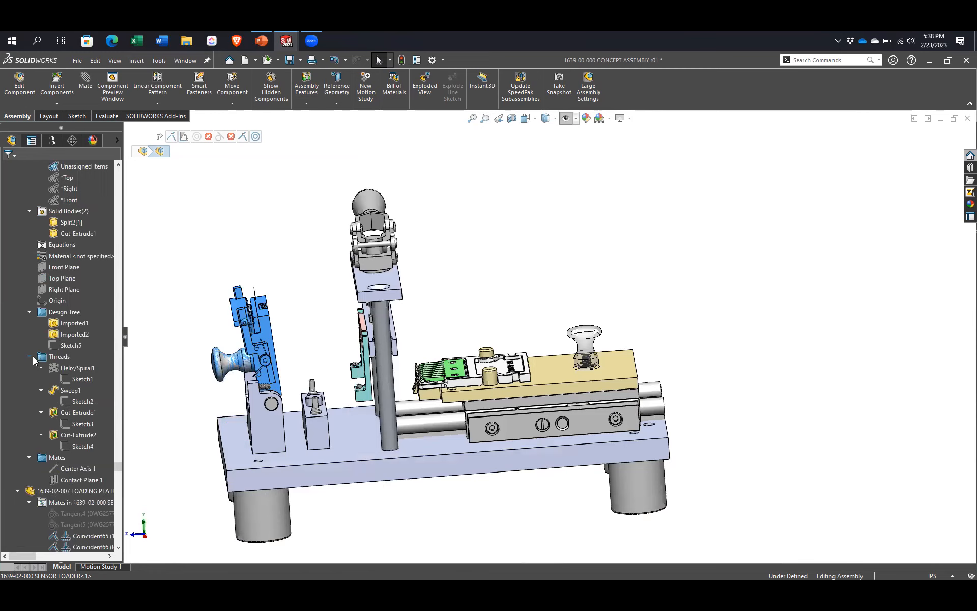
# Step: Collapse all feature tree items, including the fully expanded 1639-02-000 SENSOR LOADER
pyautogui.rightClick(13, 364)
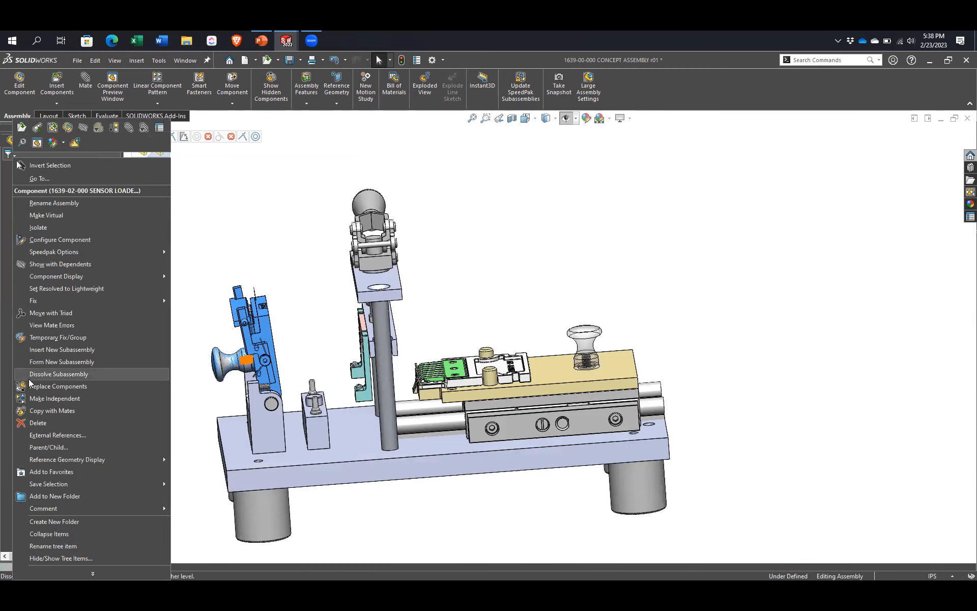
pyautogui.click(279, 236)
pyautogui.rightClick(13, 274)
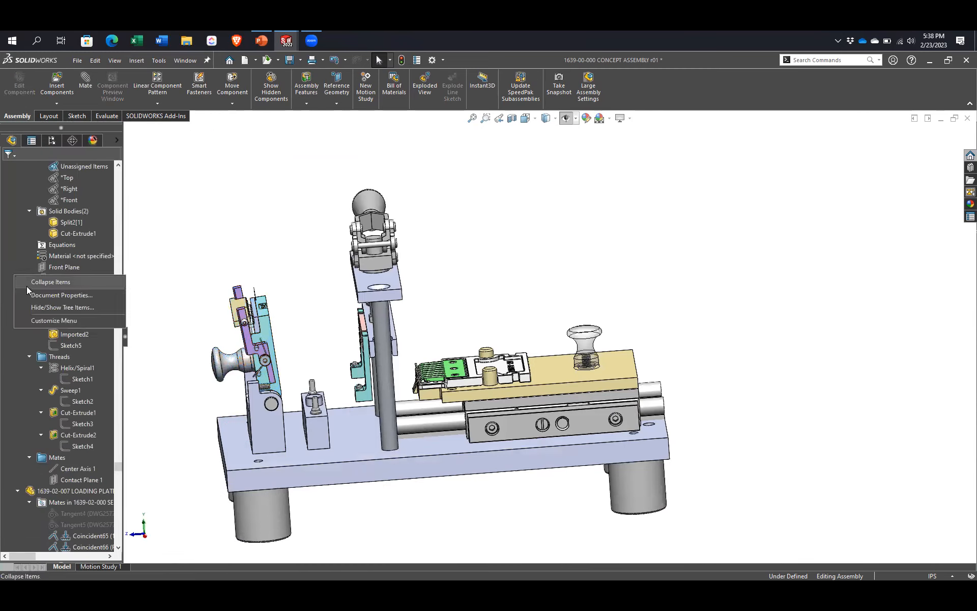
pyautogui.click(27, 282)
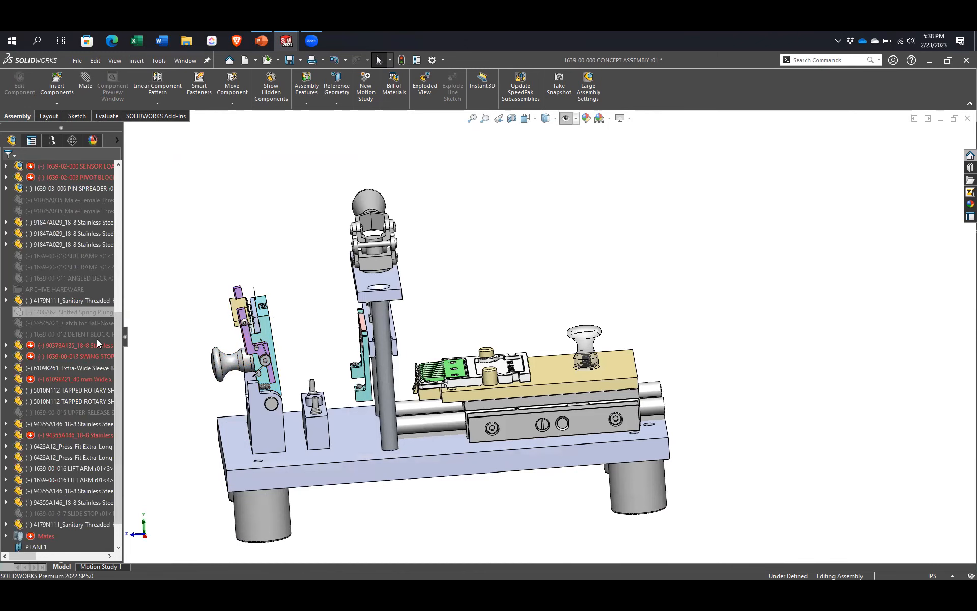
# Step: Expand every level of the 4179N111 Sanitary Threaded-Hole Pull Knob and look through its features
pyautogui.click(38, 302)
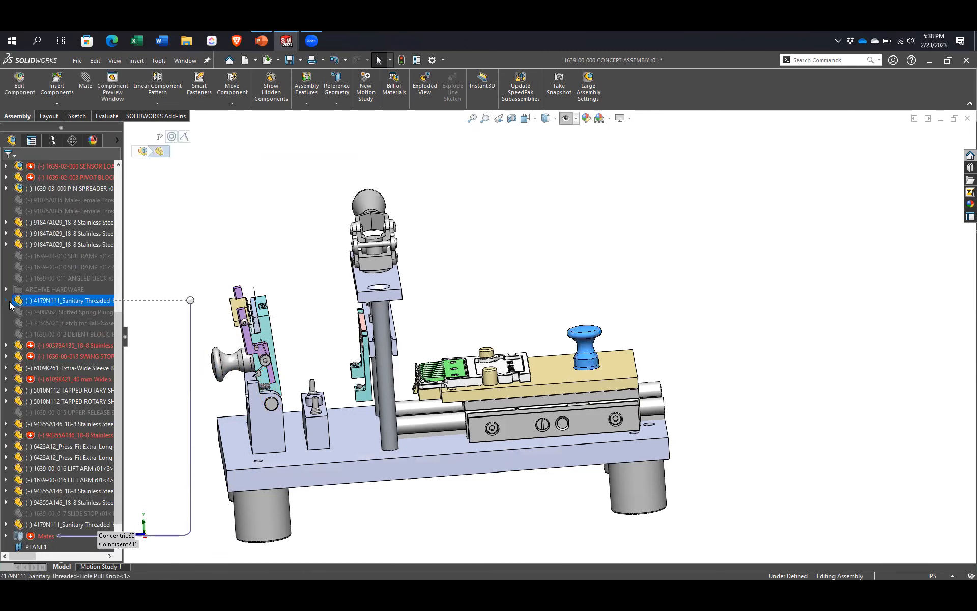
pyautogui.click(10, 305)
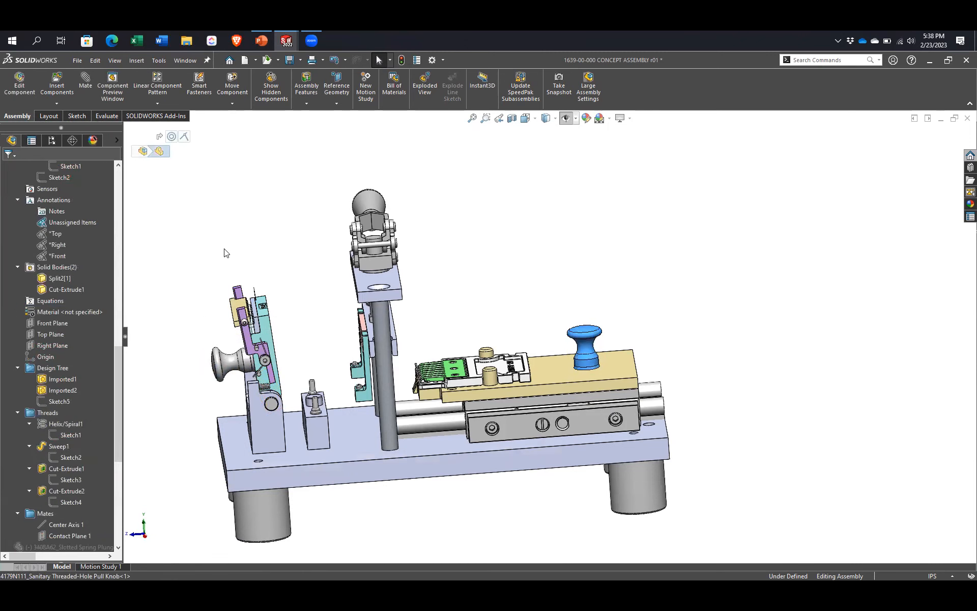
pyautogui.click(126, 291)
pyautogui.scroll(15, 118, 290)
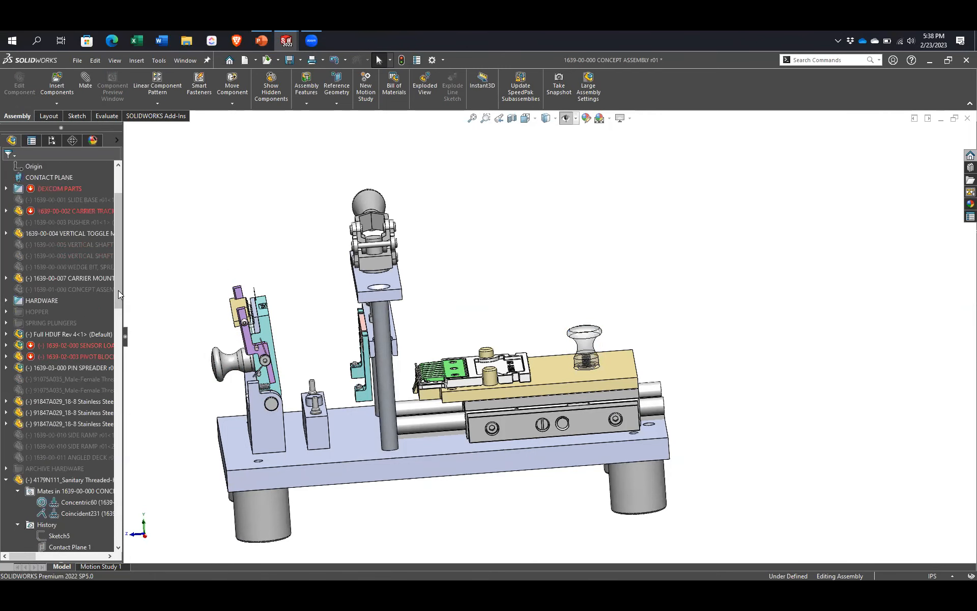
# Step: Collapse the pull knob's entries along with all other items in the feature tree
pyautogui.scroll(5, 127, 305)
pyautogui.rightClick(83, 306)
pyautogui.click(105, 311)
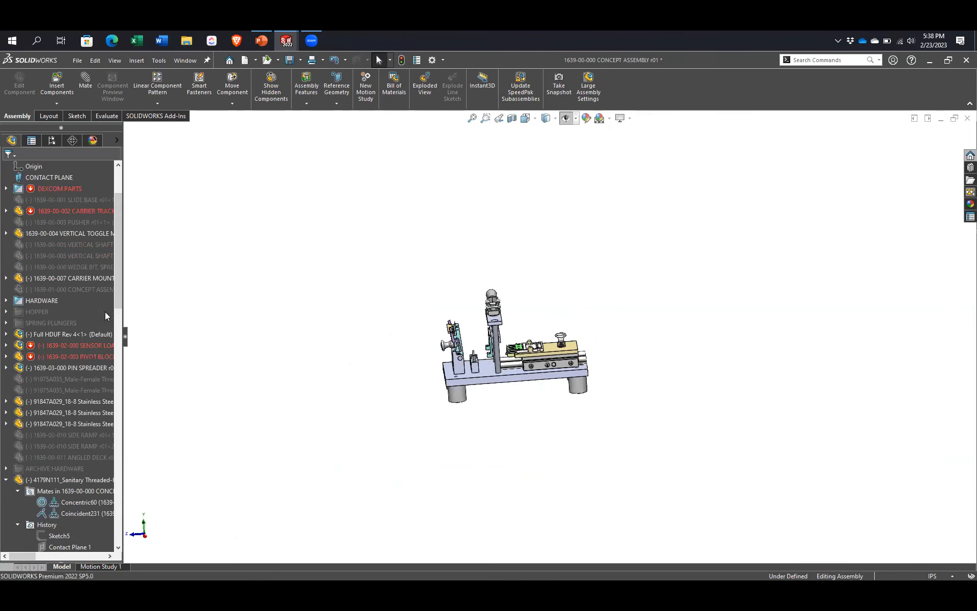
pyautogui.scroll(6, 63, 329)
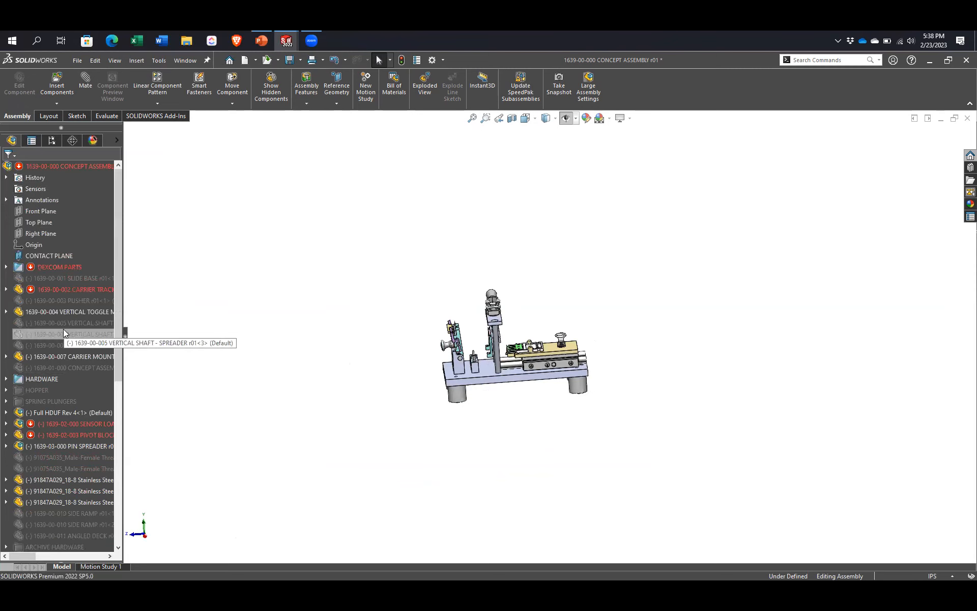
# Step: Switch to PowerPoint to check the tips on the Misc. Tips and Tricks slide, and return to SOLIDWORKS
pyautogui.moveTo(63, 326)
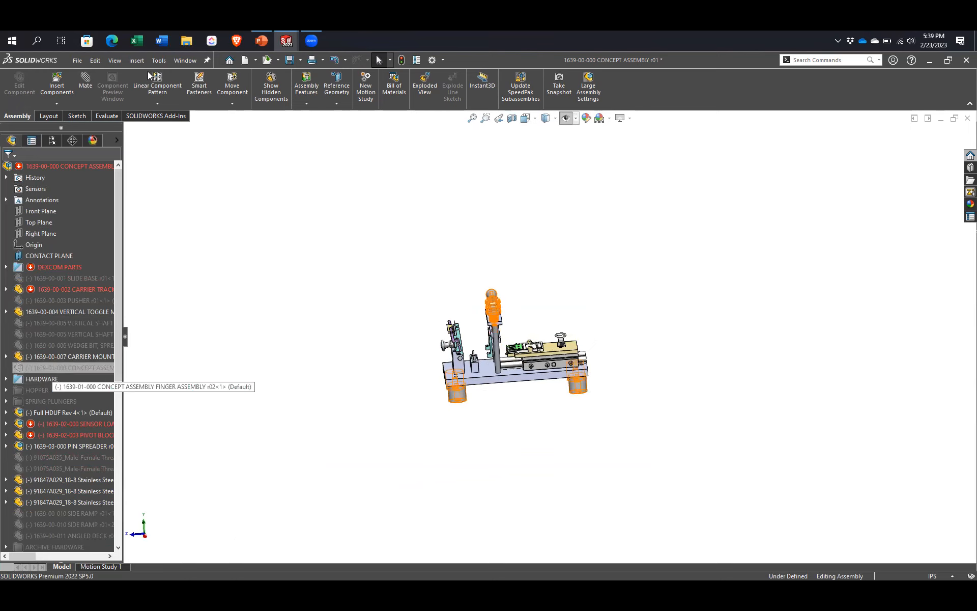
pyautogui.click(261, 43)
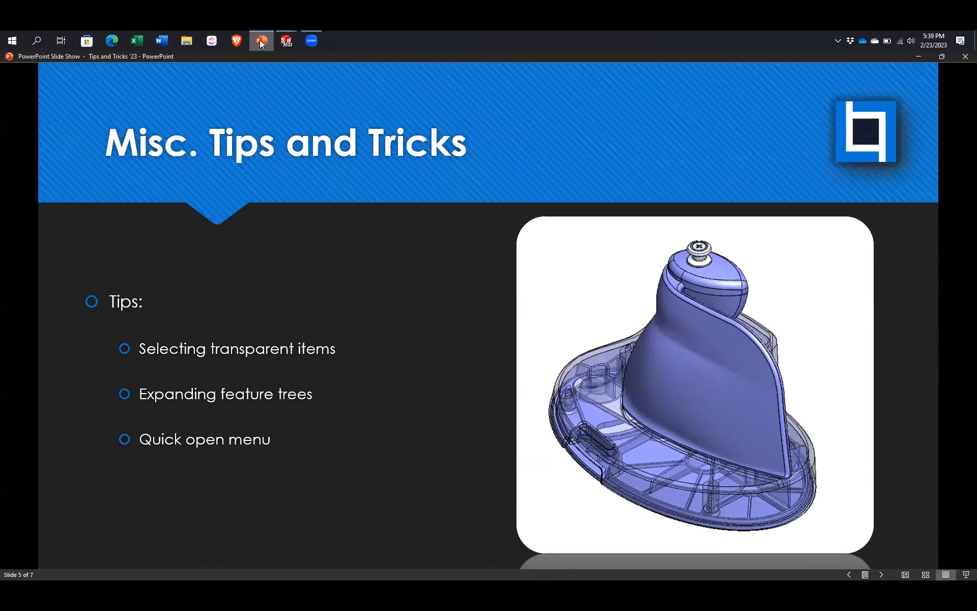
pyautogui.click(286, 40)
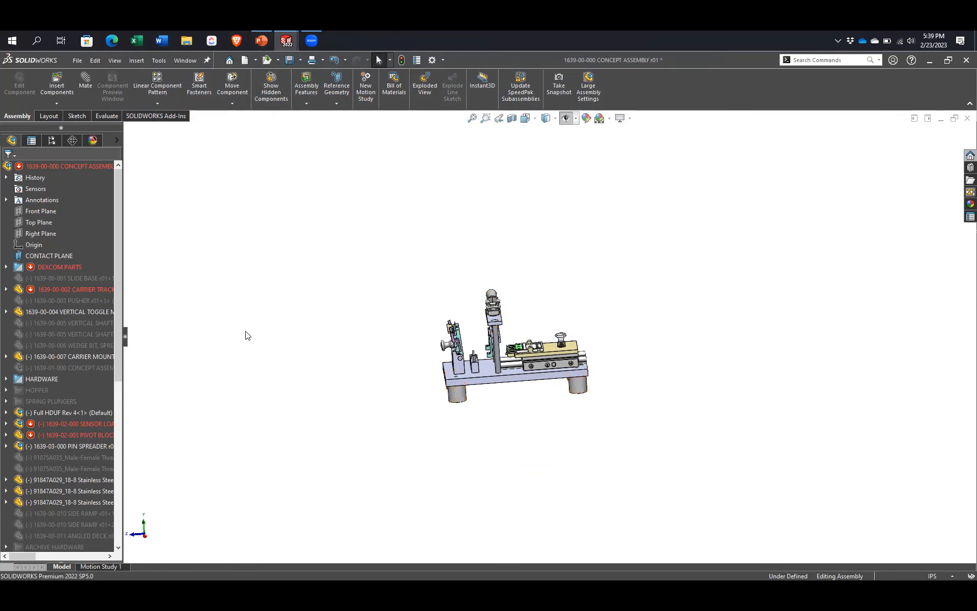
pyautogui.scroll(-1, 56, 428)
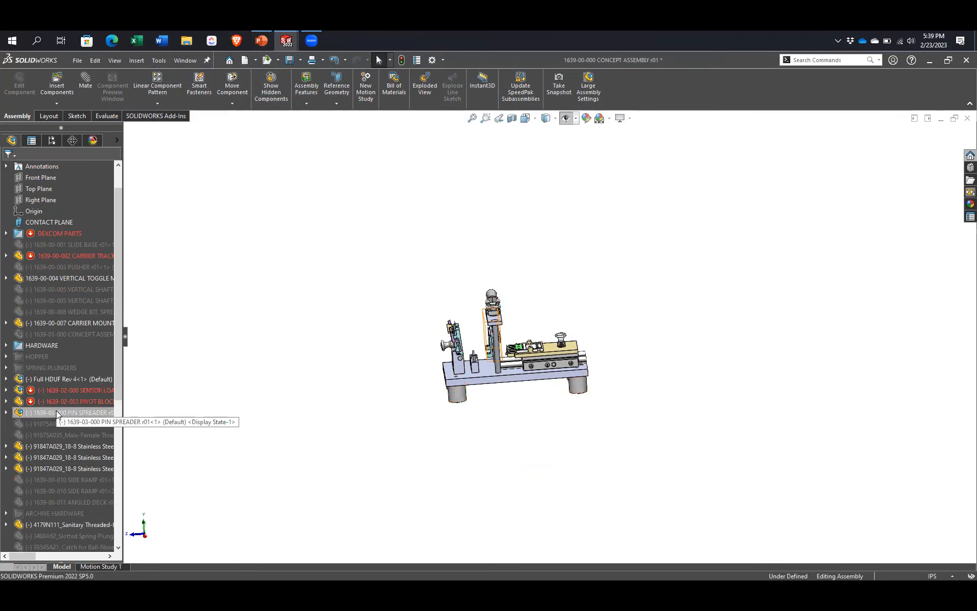
pyautogui.rightClick(56, 410)
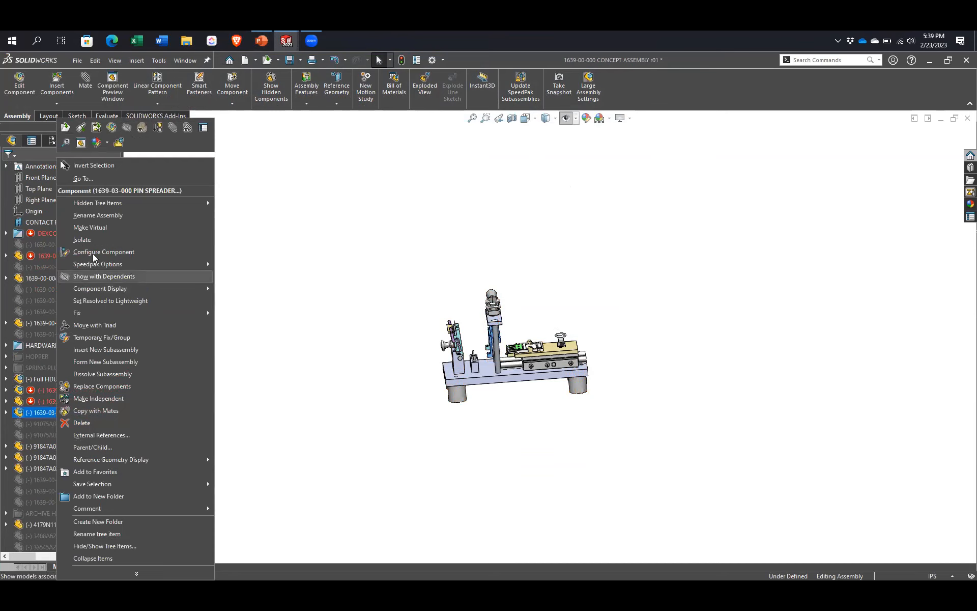
pyautogui.click(308, 276)
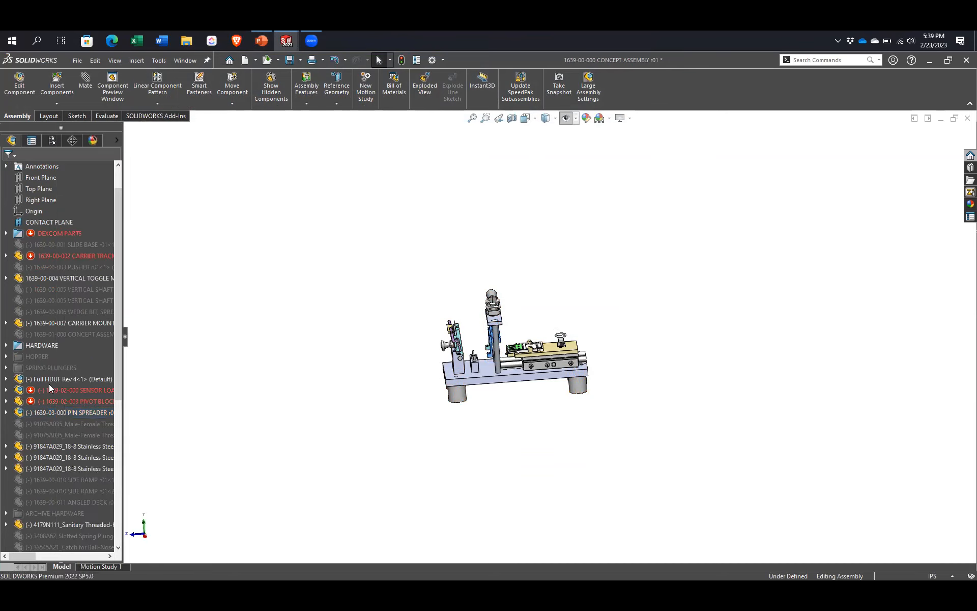
pyautogui.rightClick(48, 379)
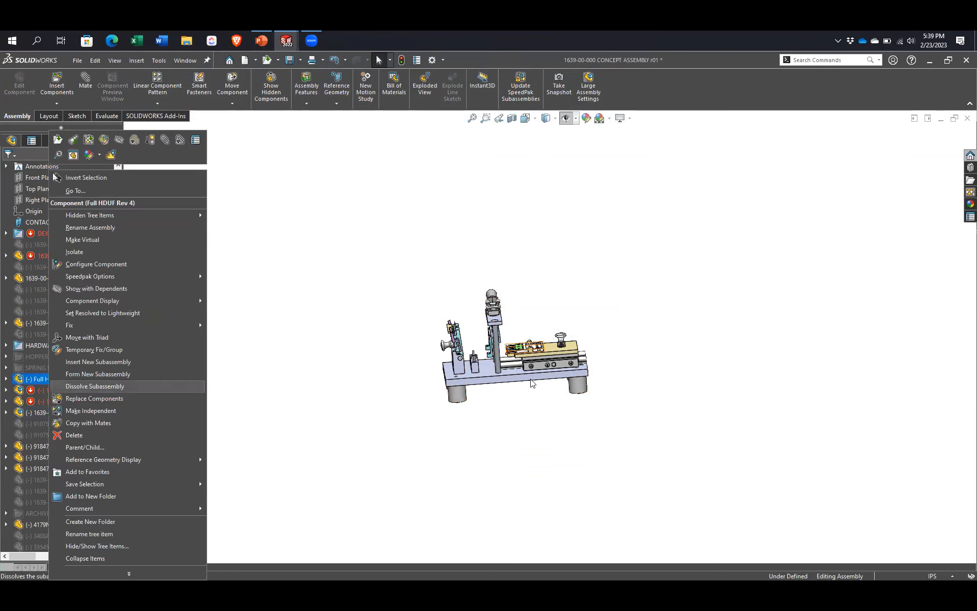
pyautogui.click(501, 432)
# Step: Select the upper face of the 1639-00-007 CARRIER MOUNT plate in the model
pyautogui.scroll(-2, 515, 357)
pyautogui.moveTo(515, 357); pyautogui.dragTo(526, 393, button='middle')
pyautogui.scroll(-6, 548, 342)
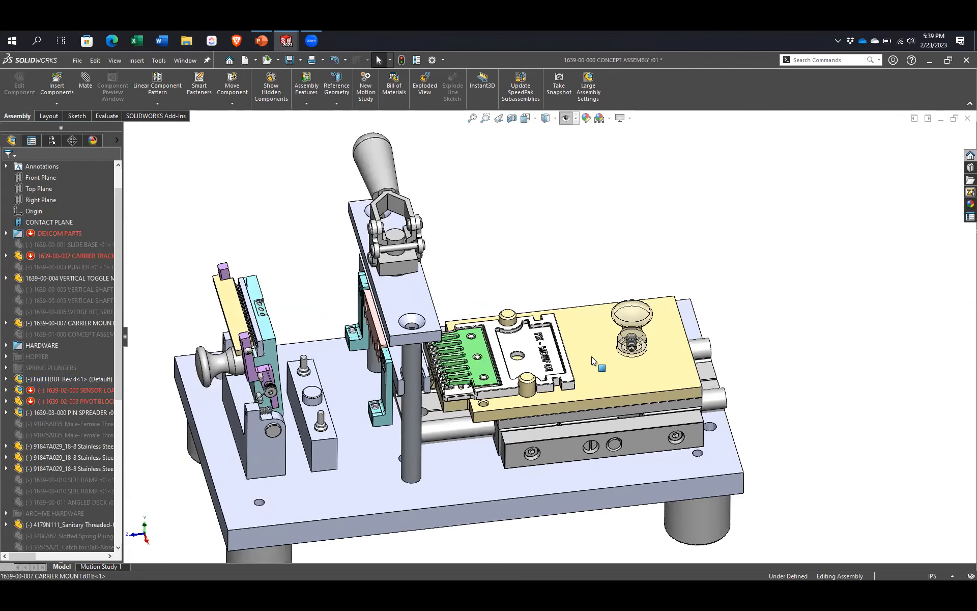
pyautogui.click(592, 356)
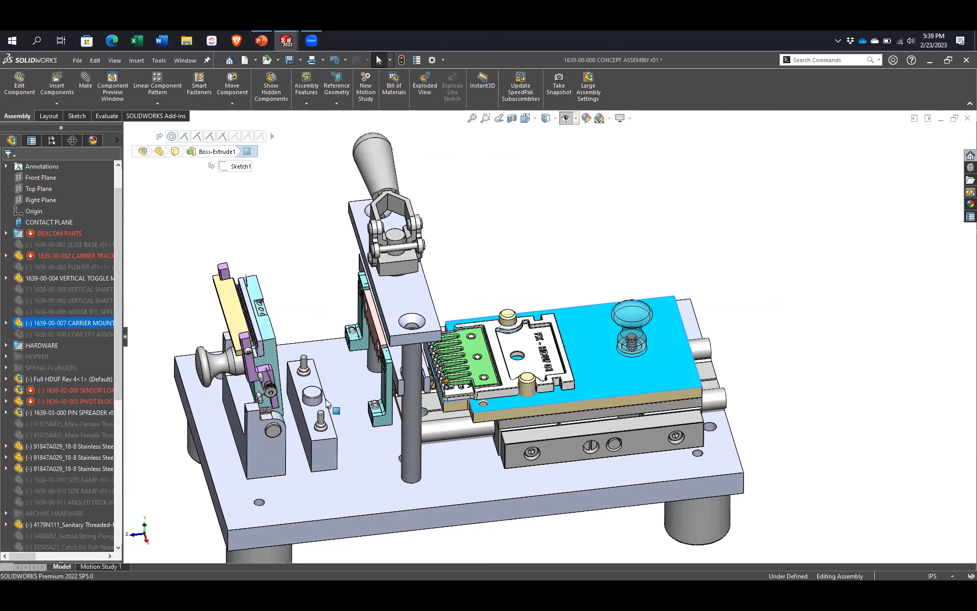
# Step: Select the HDUF Top Plate Rev 3 component inside Full HDUF Rev 4, and its green Boss-Extrude1 face
pyautogui.click(480, 374)
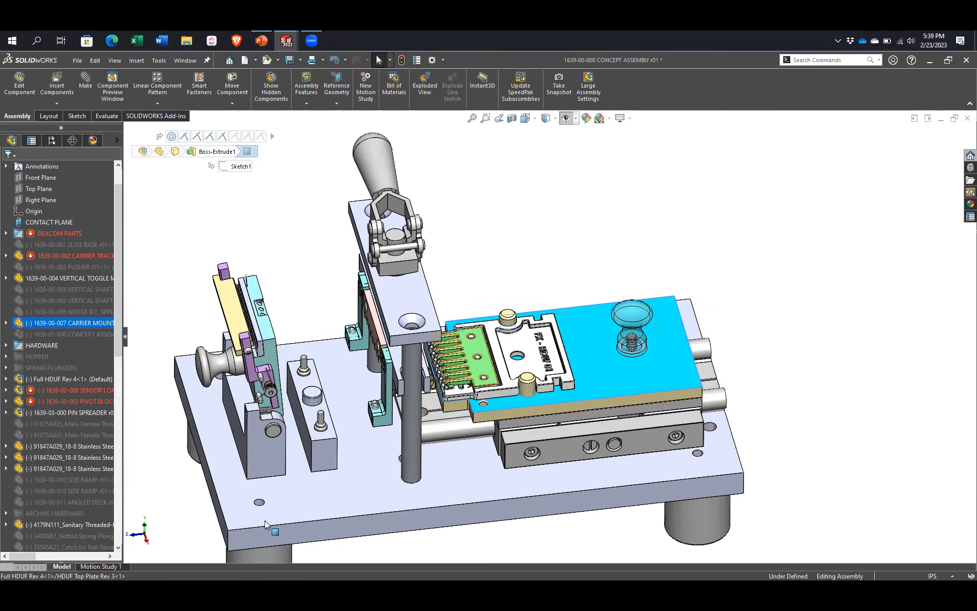
pyautogui.click(61, 512)
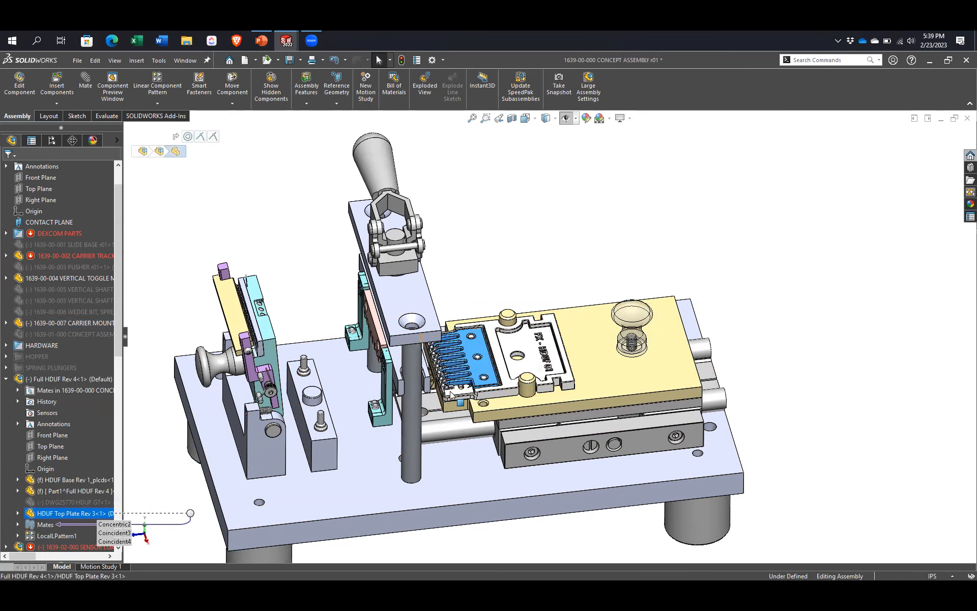
pyautogui.click(478, 345)
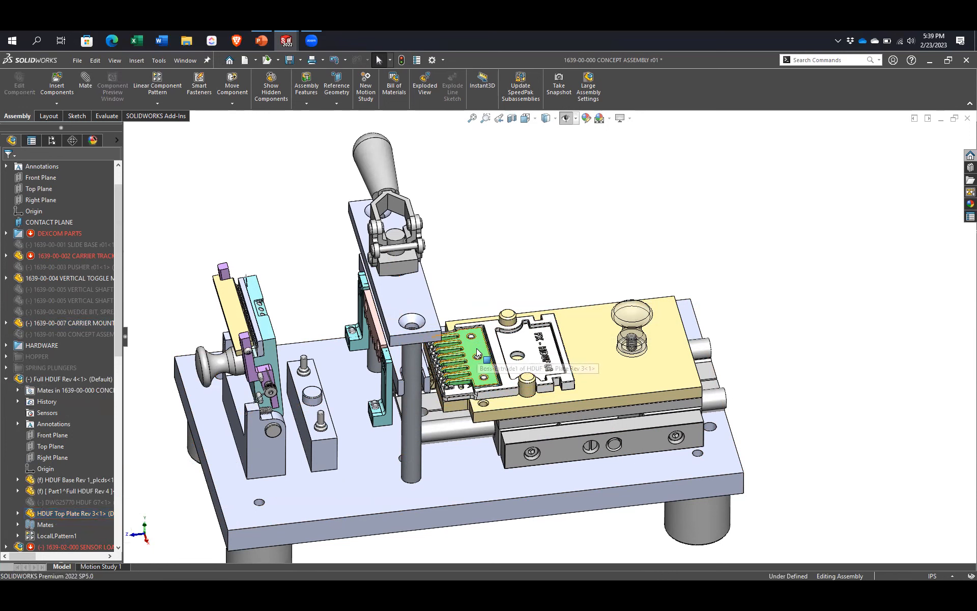
pyautogui.click(60, 512)
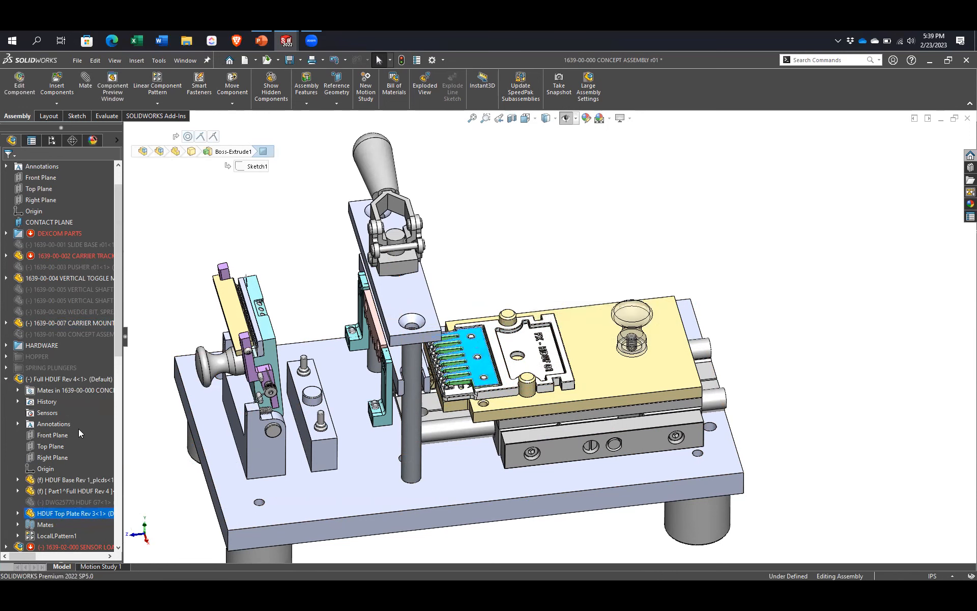
# Step: Highlight the whole Full HDUF Rev 4 subassembly from the feature tree, and clear the selection
pyautogui.scroll(-2, 60, 483)
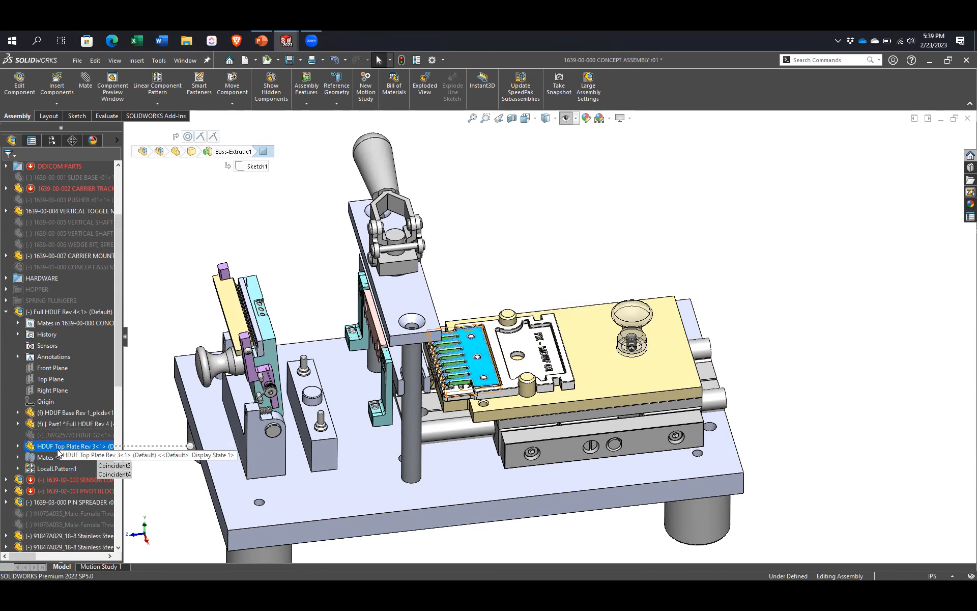
pyautogui.click(73, 312)
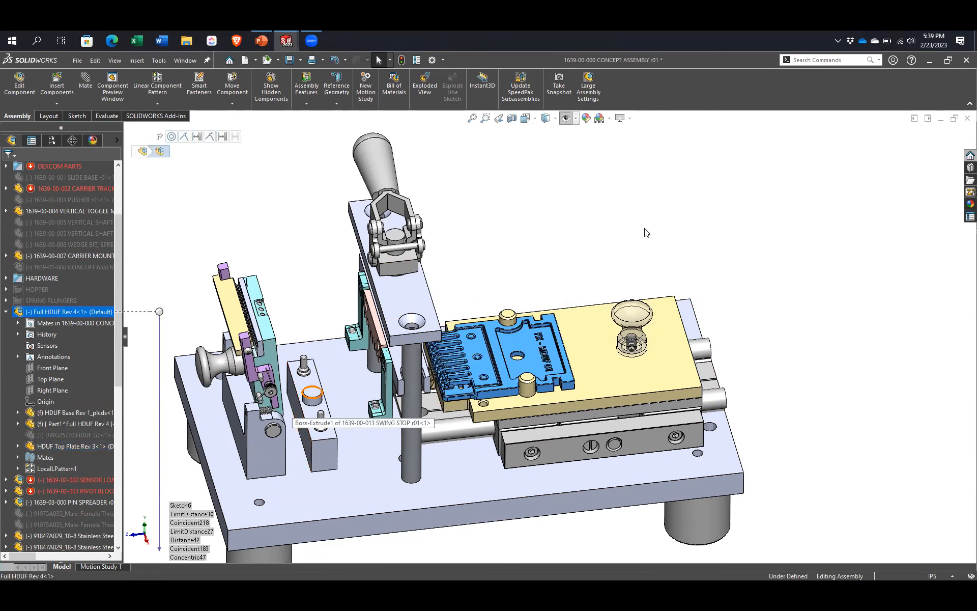
pyautogui.press('Escape')
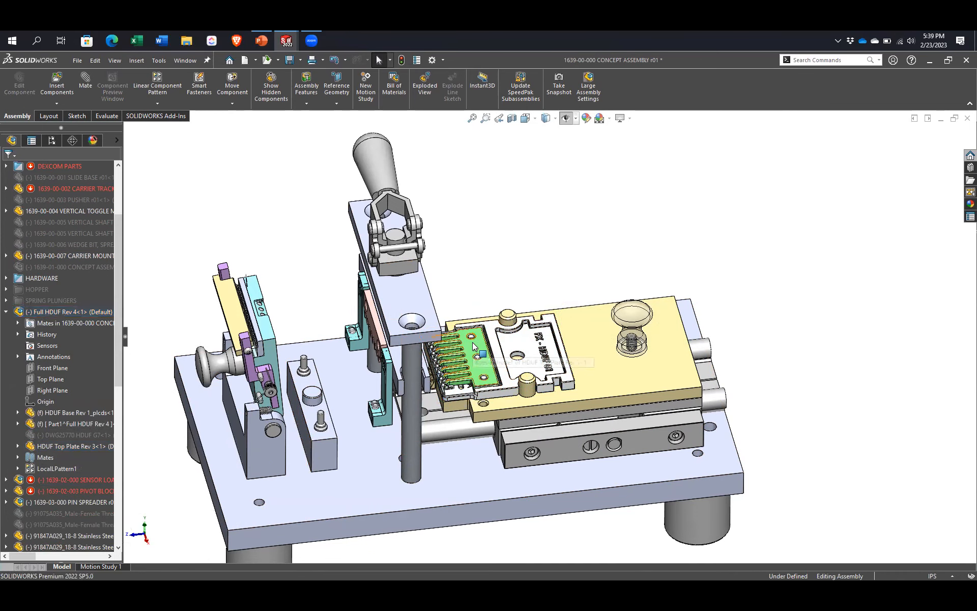
# Step: Open the parent subassembly Full HDUF Rev 4.sldasm directly from the green HDUF Top Plate Rev 3 face, and close it to return to the concept assembly
pyautogui.click(473, 346)
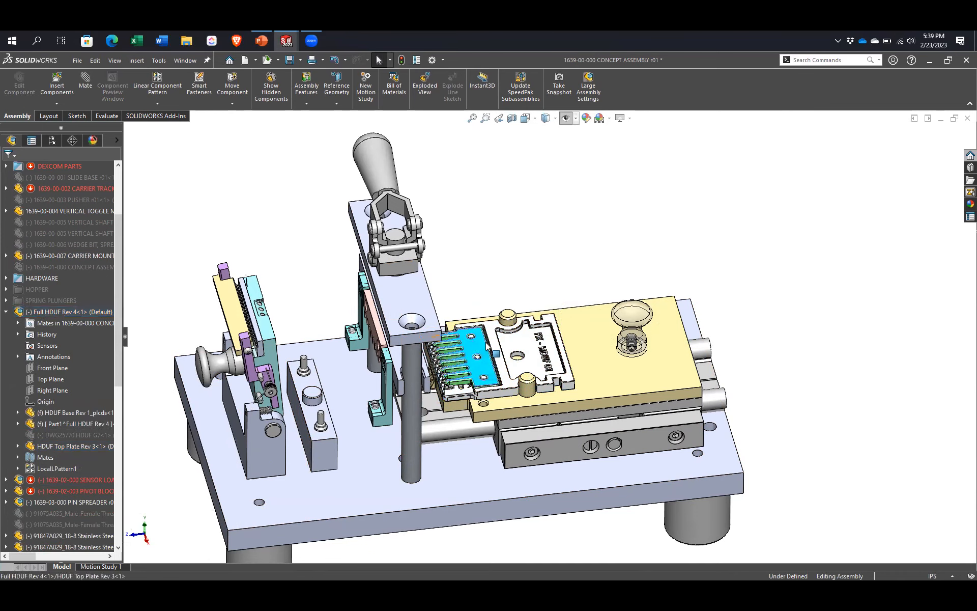
pyautogui.rightClick(506, 187)
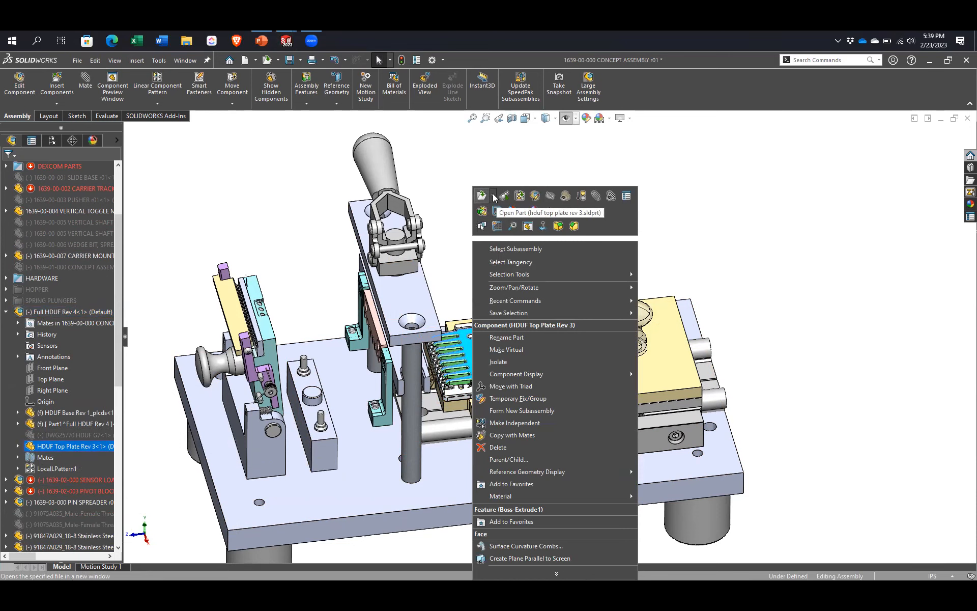
pyautogui.click(493, 196)
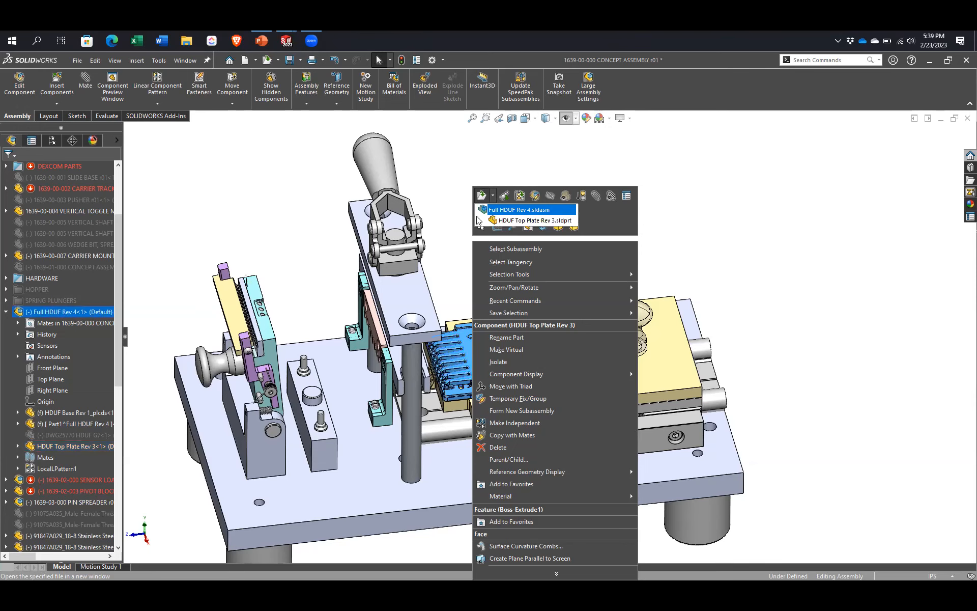
pyautogui.click(501, 210)
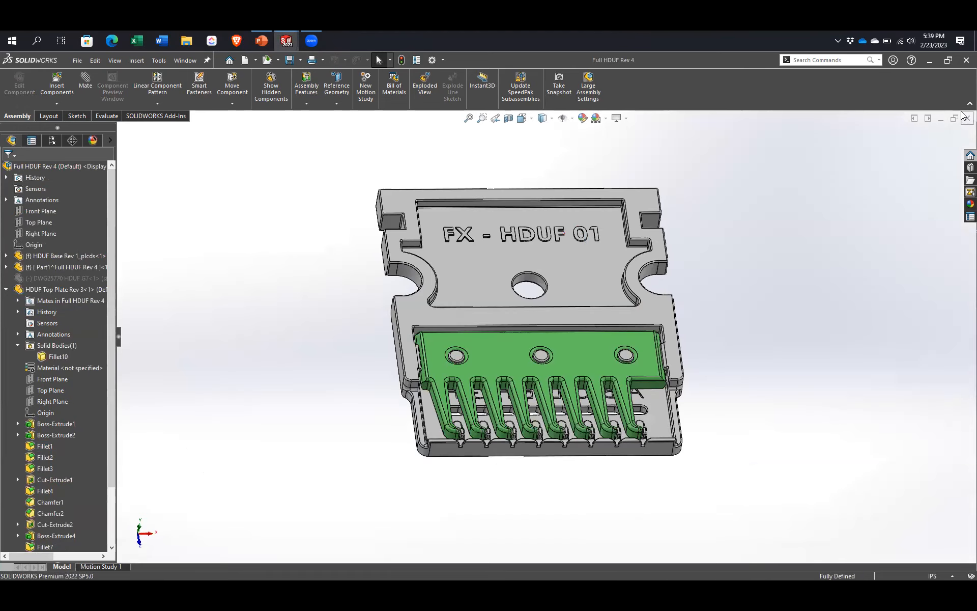
pyautogui.click(966, 118)
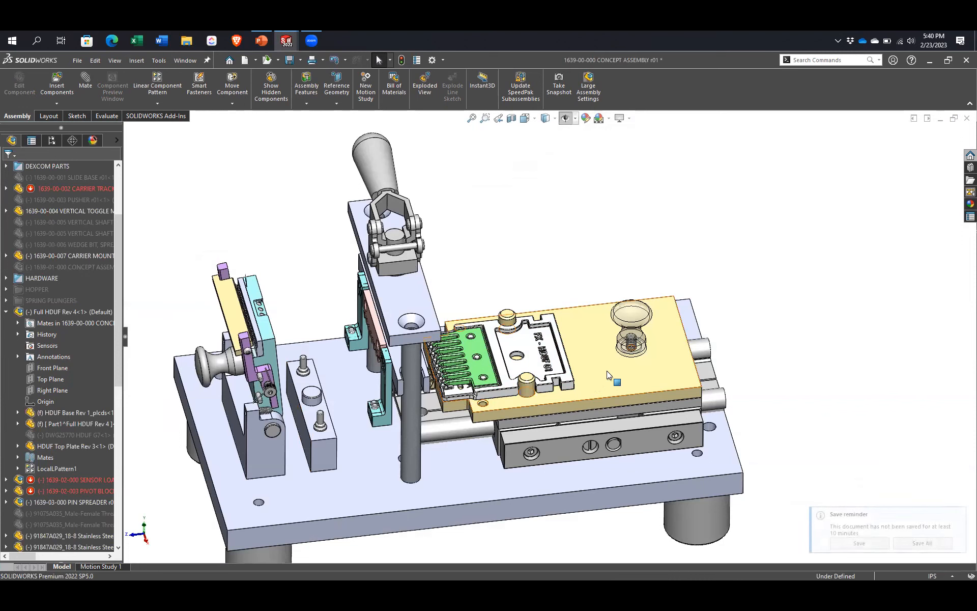
# Step: Locate the 1639-02-000 SENSOR LOADER subassembly in the feature tree from its sensor dock face, and show its Open Subassembly option without opening it
pyautogui.click(265, 447)
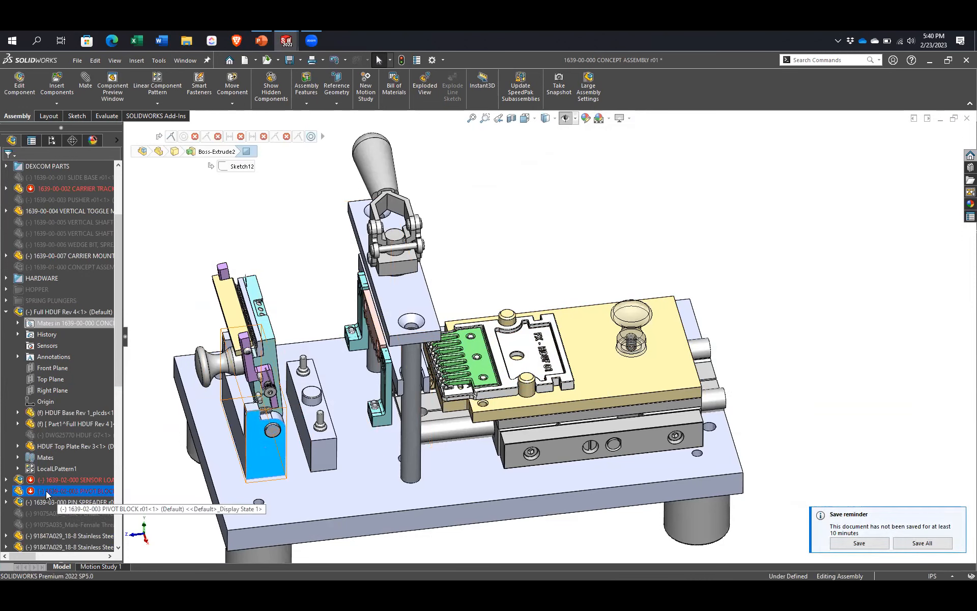
pyautogui.click(270, 354)
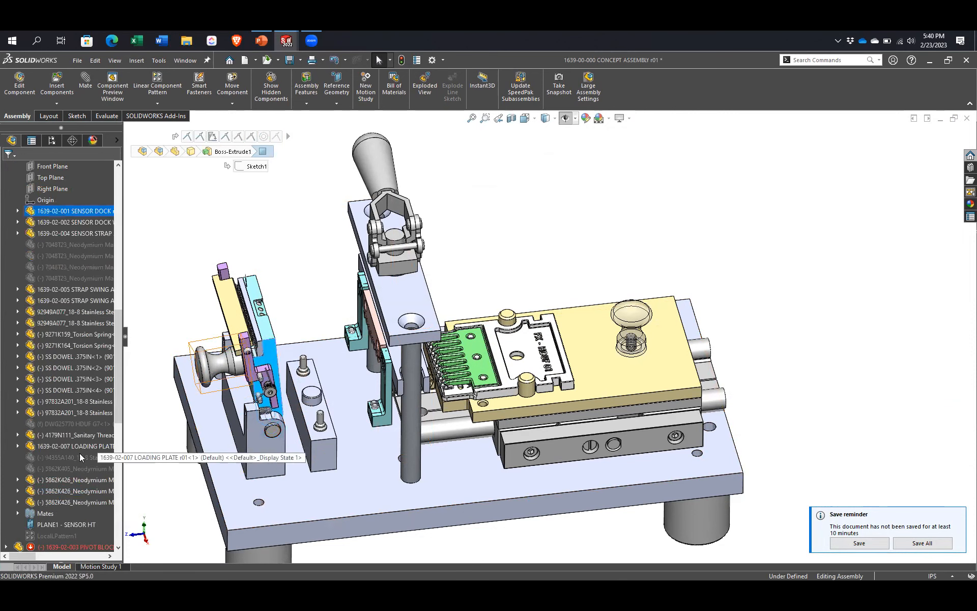
pyautogui.scroll(4, 66, 356)
pyautogui.click(54, 248)
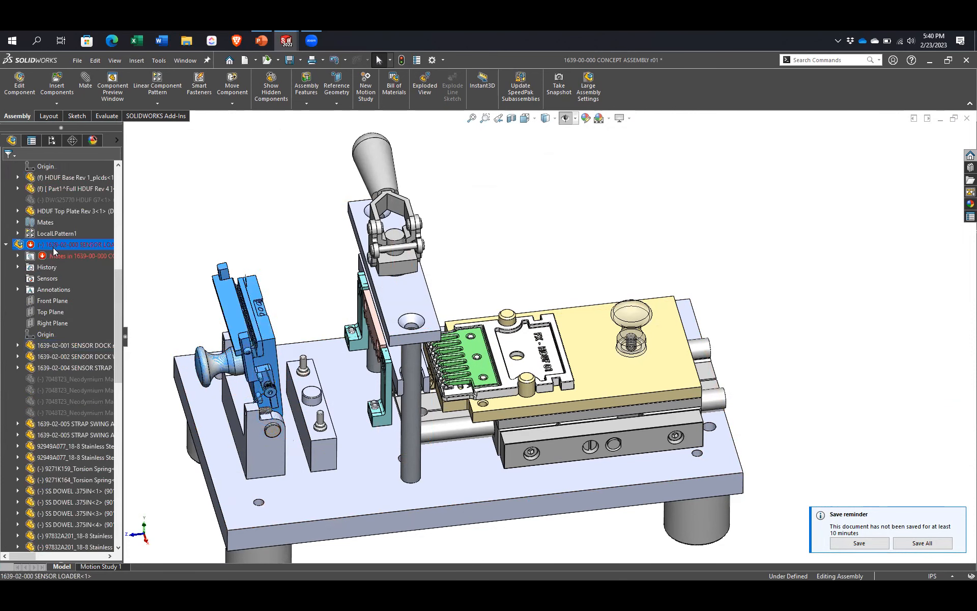
pyautogui.rightClick(54, 249)
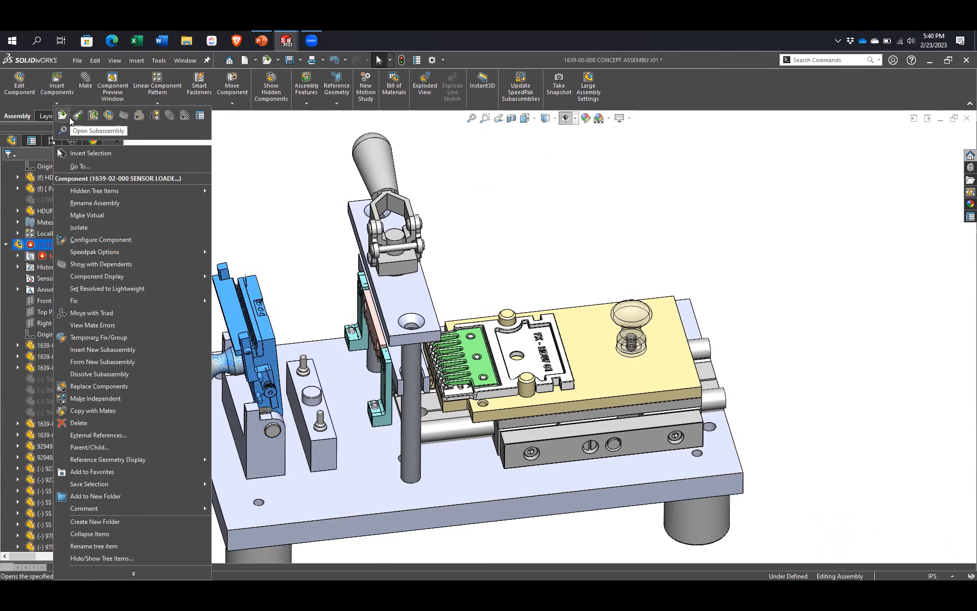
pyautogui.click(264, 193)
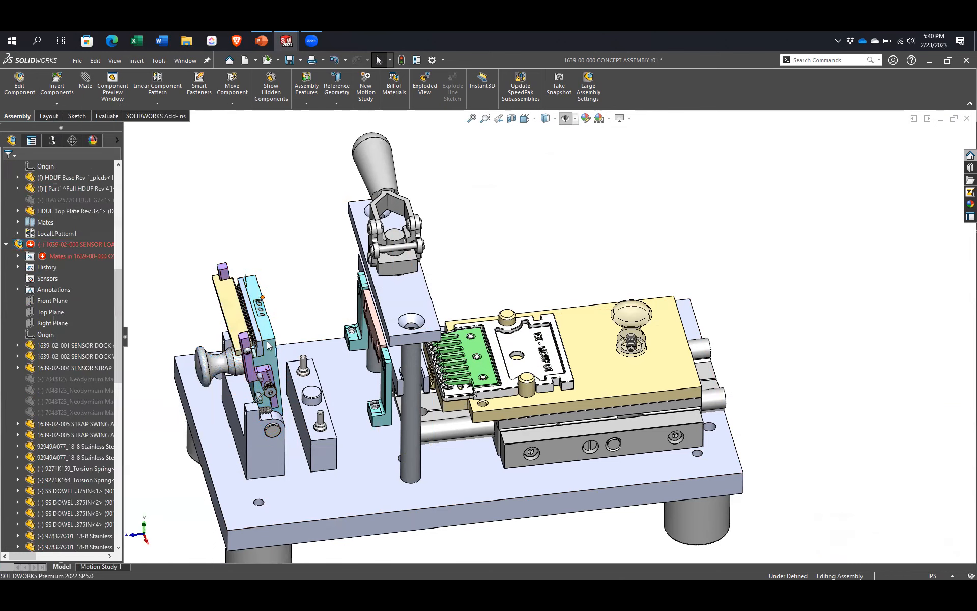
# Step: Show the quick open list of the 1639-02-001 SENSOR DOCK part with its parent SENSOR LOADER assembly, and dismiss it without opening a file
pyautogui.rightClick(267, 336)
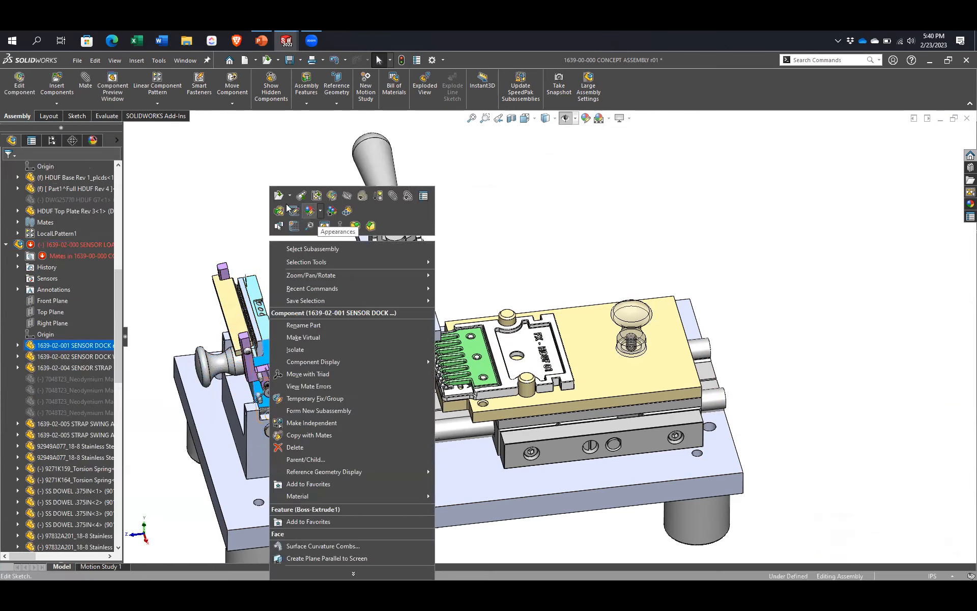
pyautogui.click(289, 196)
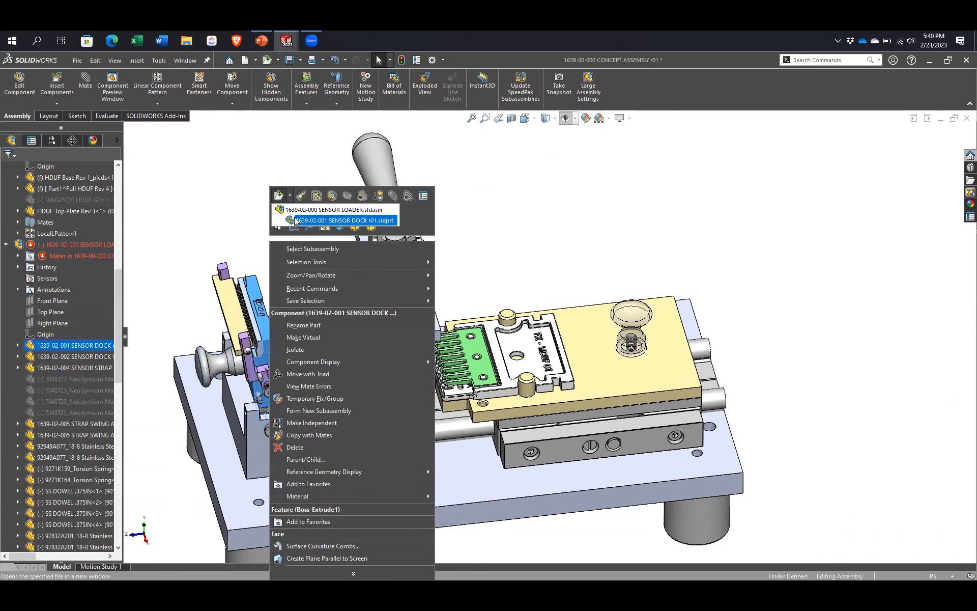
pyautogui.click(295, 220)
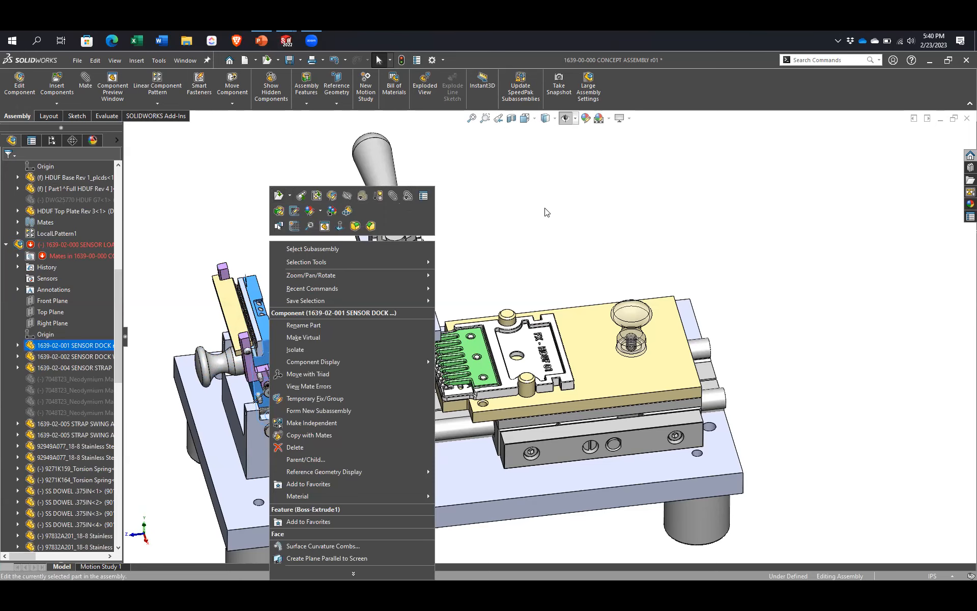
pyautogui.click(547, 229)
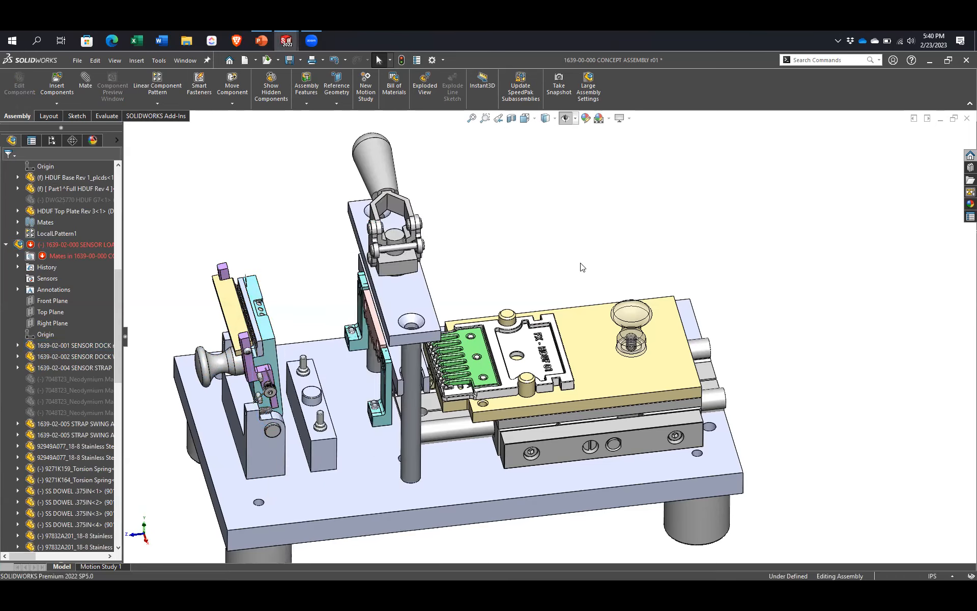
# Step: Switch to the PowerPoint slide show and advance from Misc. Tips and Tricks to the Summary slide
pyautogui.click(259, 40)
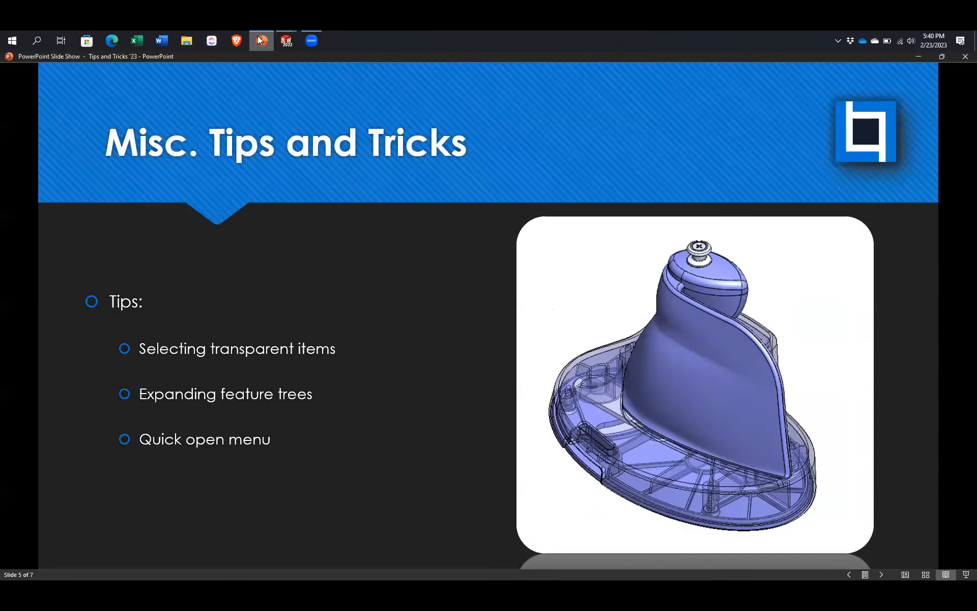
pyautogui.press('Right')
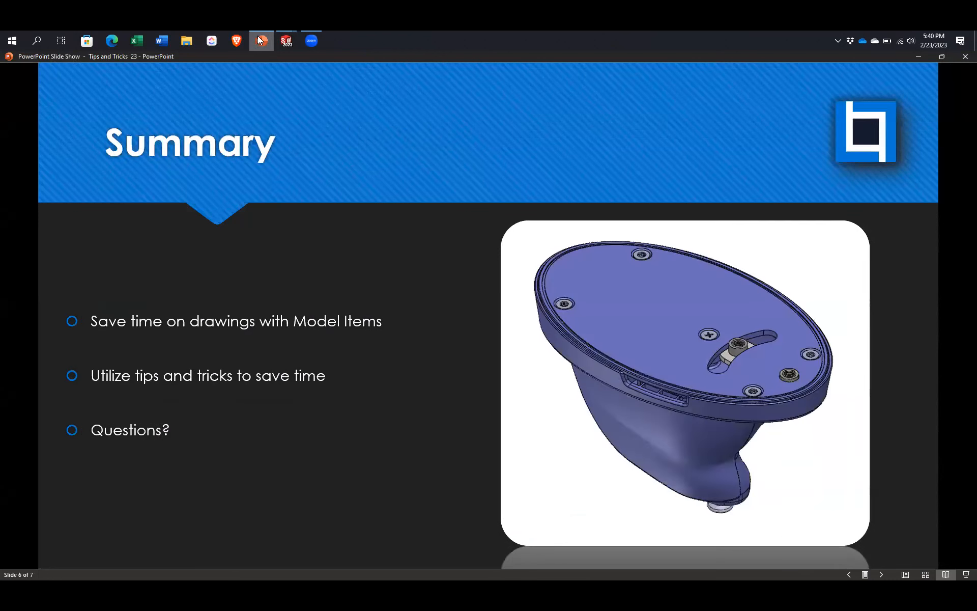